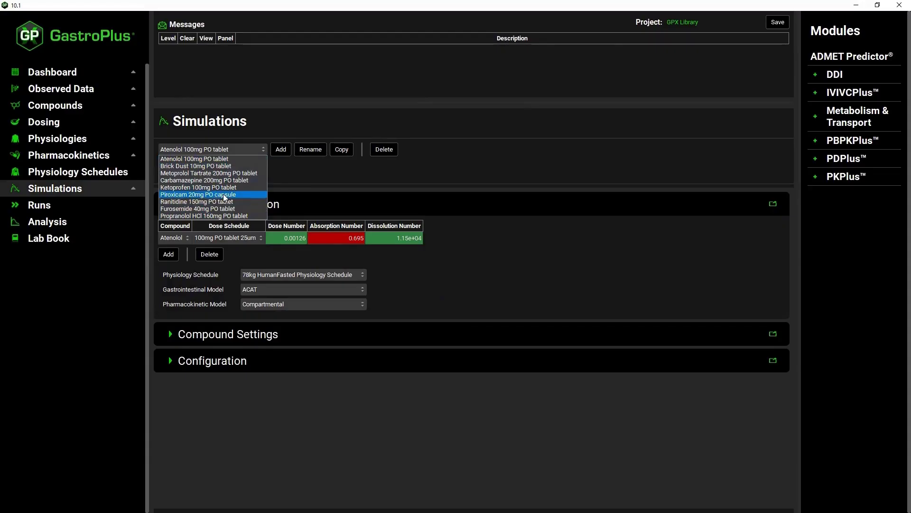
- Select the Piroxicam 20mg PO capsule simulation and, in GastroPlus 9.9, create a drug database named GPX to VB in the GPX to VB recording folder
{"action": "left_click", "coordinate": [225, 195]}
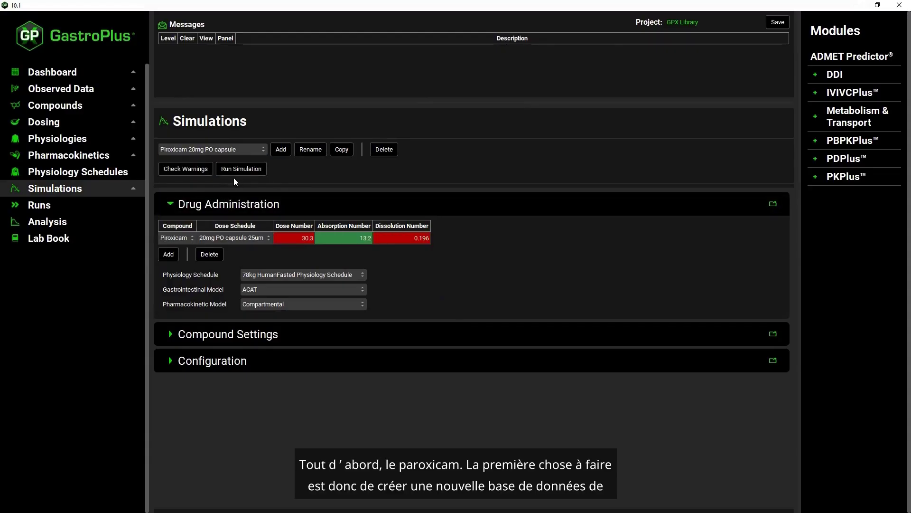
{"action": "left_click", "coordinate": [177, 173]}
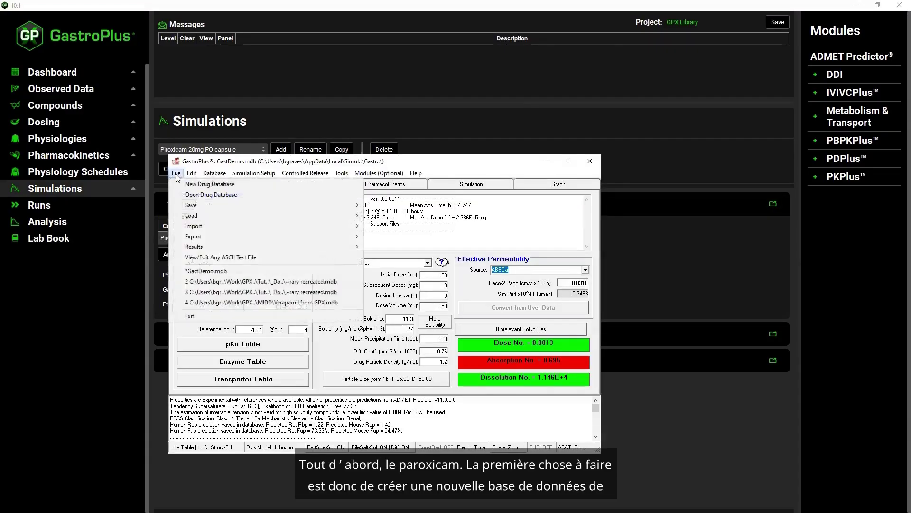
{"action": "left_click", "coordinate": [180, 186]}
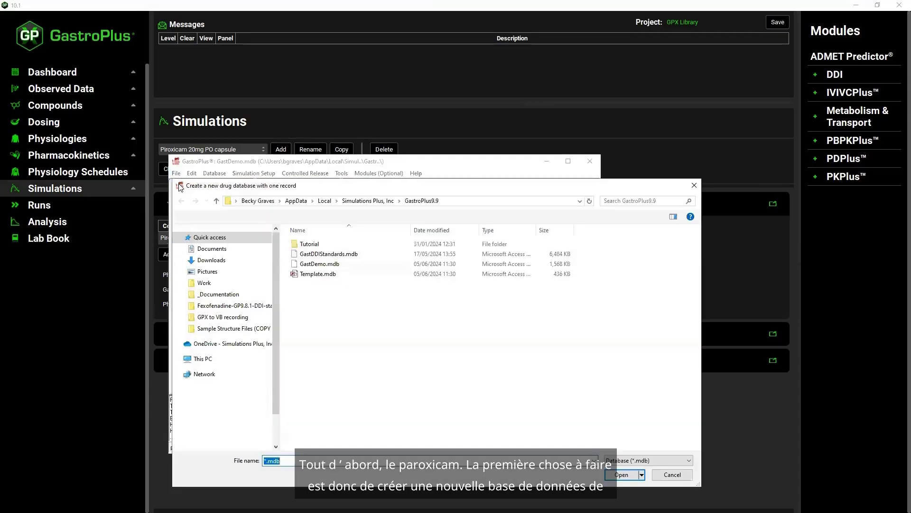
{"action": "left_click", "coordinate": [266, 461]}
{"action": "double_click", "coordinate": [266, 461]}
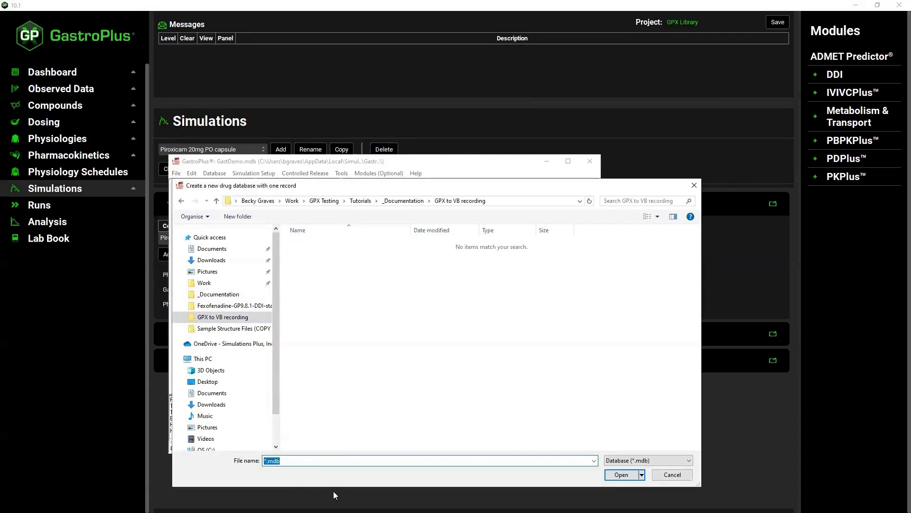
{"action": "type", "text": "GPX to VB"}
{"action": "left_click", "coordinate": [629, 474]}
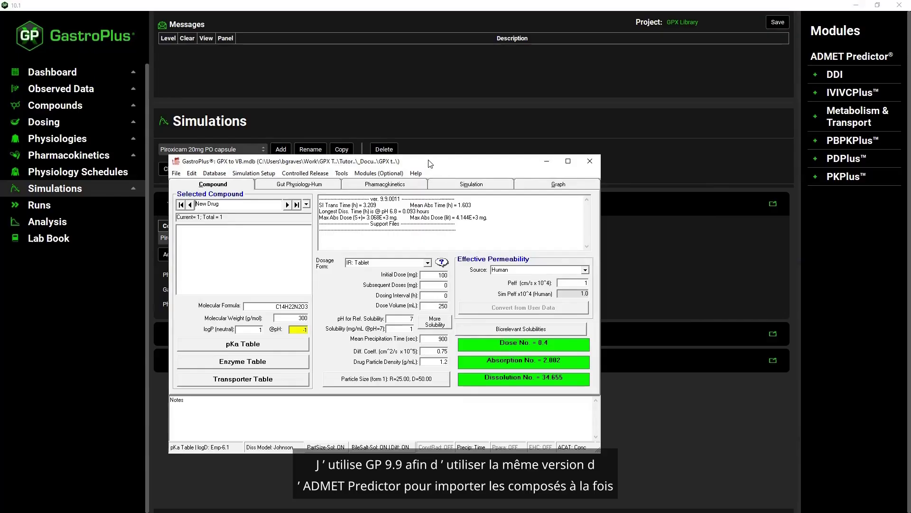
- Import the compounds from GPX Proj Library structures.sdf using predicted properties, with clearance set to Use Predicted (total liver microsome)
{"action": "left_click_drag", "start_coordinate": [438, 164], "coordinate": [651, 175]}
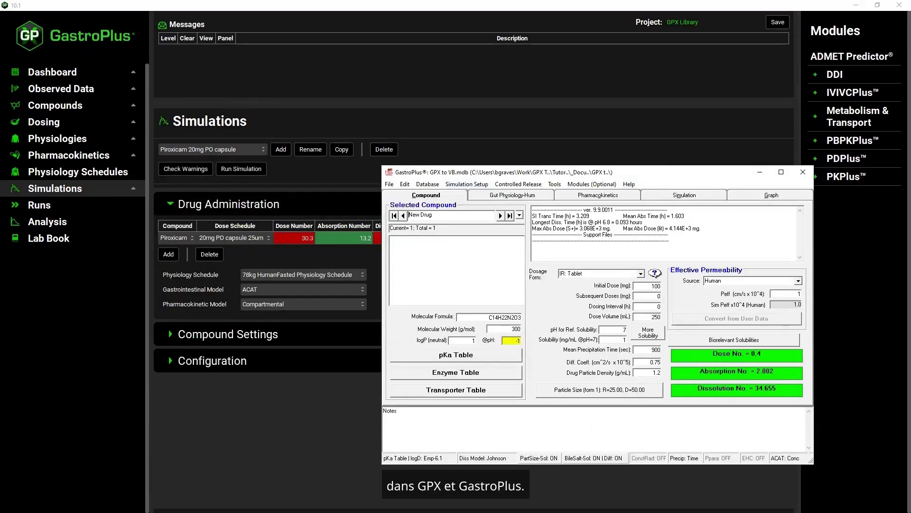
{"action": "left_click", "coordinate": [389, 184]}
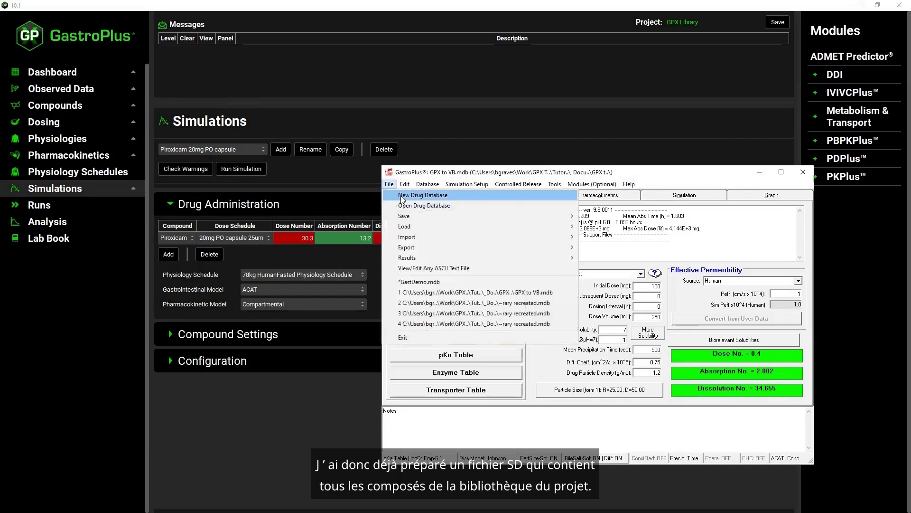
{"action": "left_click", "coordinate": [419, 236]}
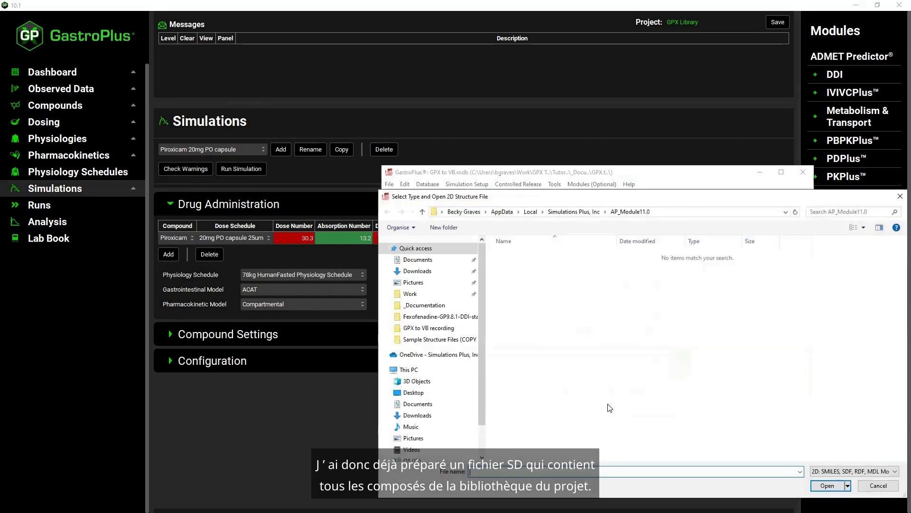
{"action": "left_click", "coordinate": [454, 339]}
{"action": "left_click", "coordinate": [536, 253]}
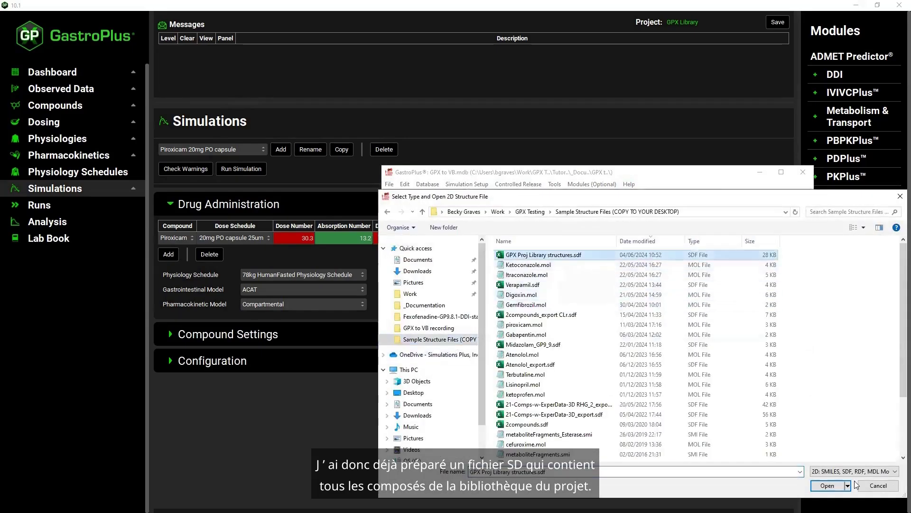
{"action": "left_click", "coordinate": [825, 485]}
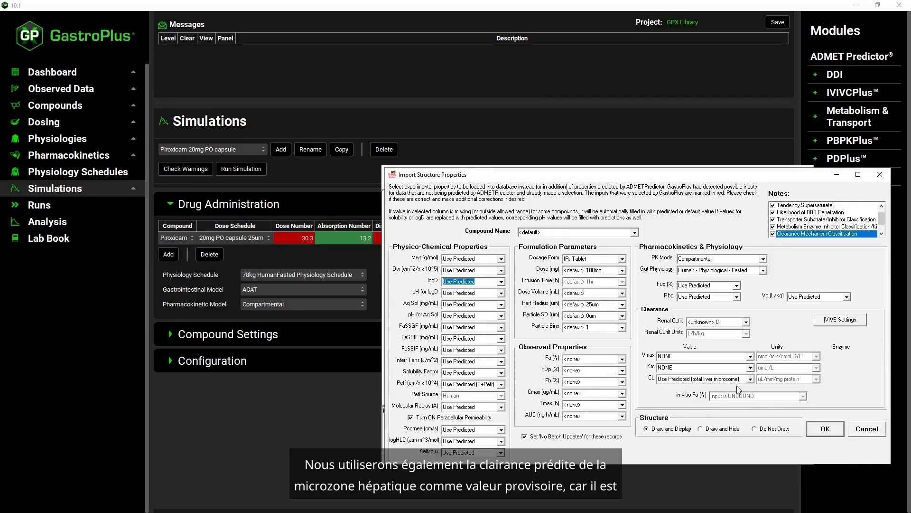
{"action": "left_click", "coordinate": [824, 429]}
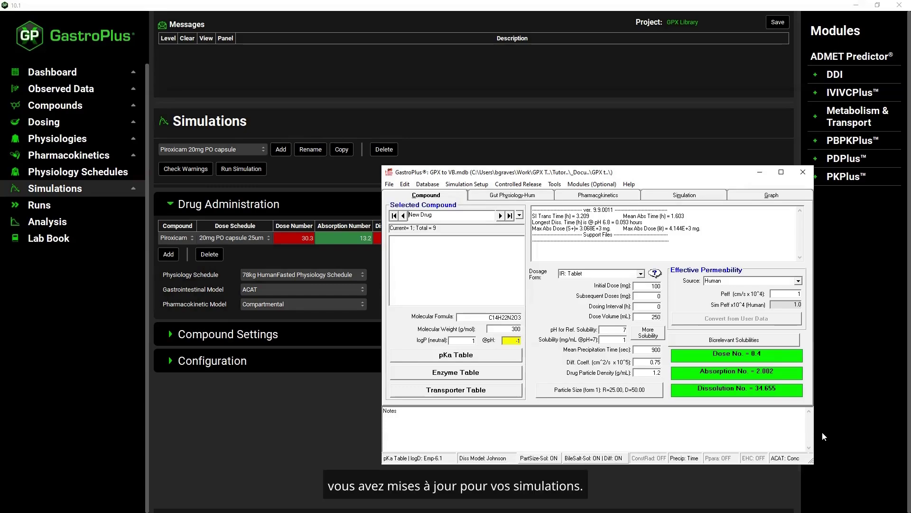
- Delete the New Drug record from all tables and switch to the Piroxicam record
{"action": "left_click", "coordinate": [427, 184]}
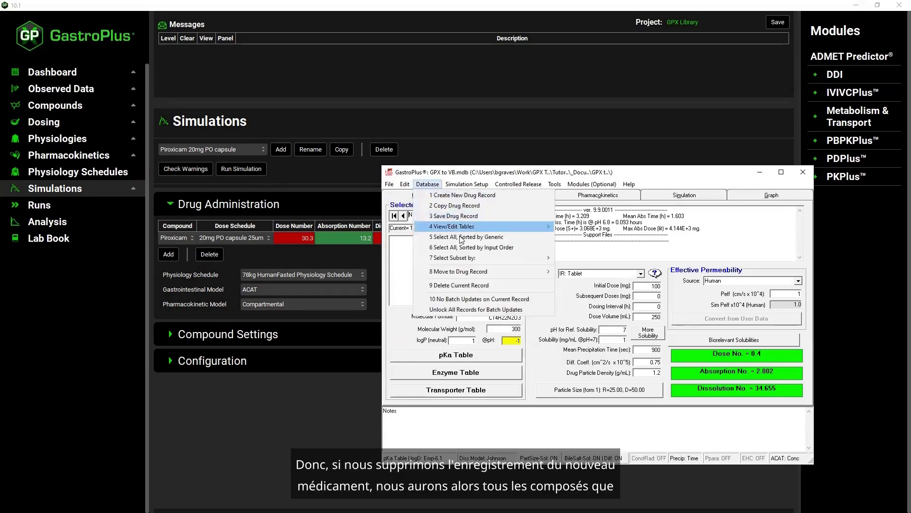
{"action": "left_click", "coordinate": [488, 286]}
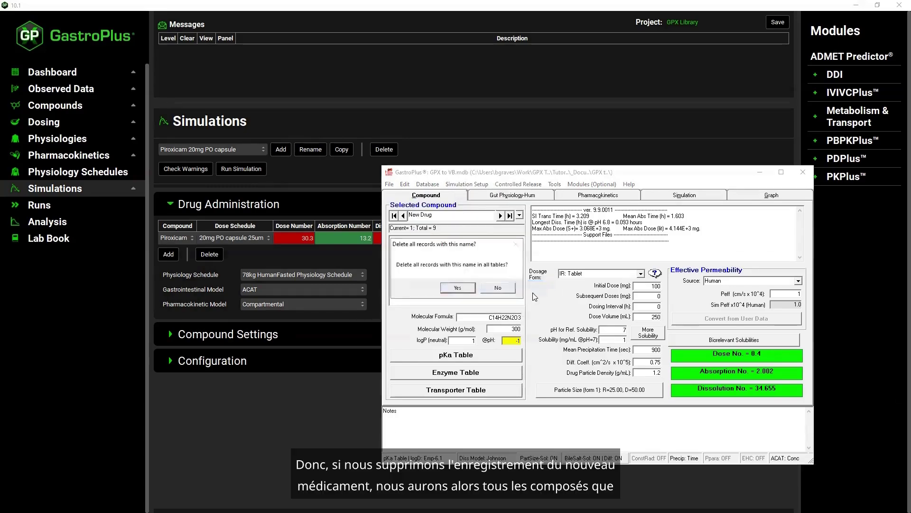
{"action": "left_click", "coordinate": [449, 291]}
{"action": "left_click", "coordinate": [519, 215]}
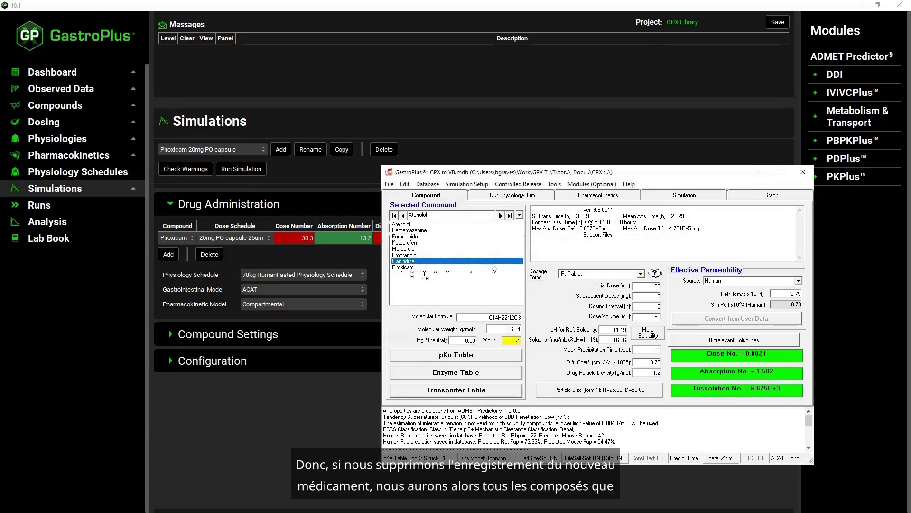
{"action": "left_click", "coordinate": [439, 267]}
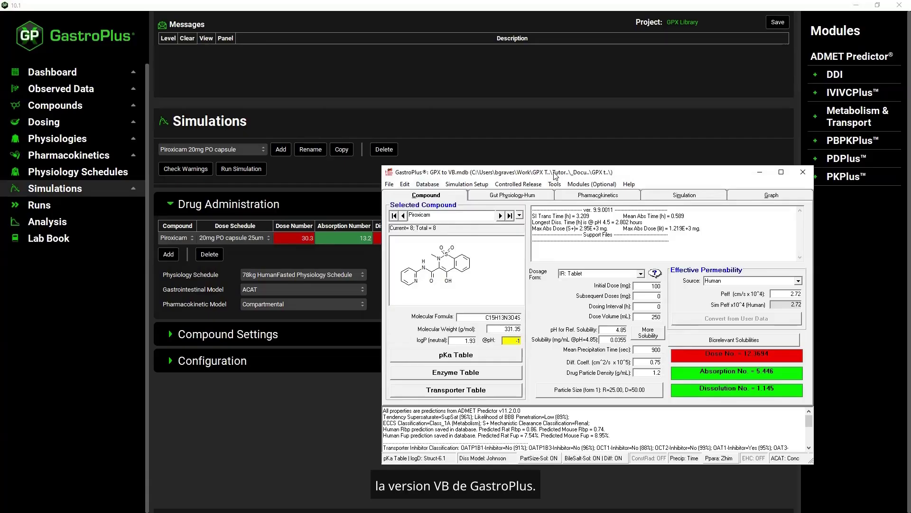
- Set Piroxicam's dosage form to IR: Capsule and its initial dose to 20 mg
{"action": "left_click_drag", "start_coordinate": [561, 177], "coordinate": [625, 190]}
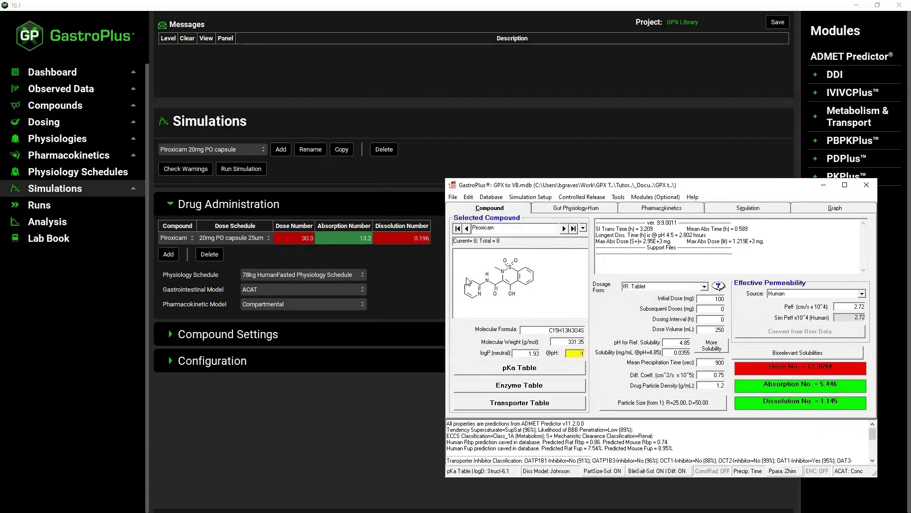
{"action": "left_click", "coordinate": [704, 287]}
{"action": "scroll", "coordinate": [663, 331], "scroll_direction": "down", "scroll_amount": 3}
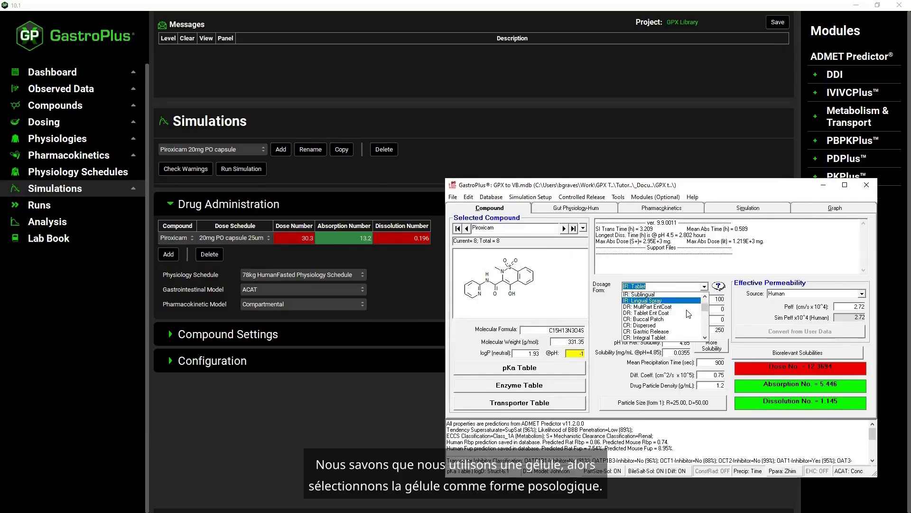
{"action": "left_click", "coordinate": [663, 331]}
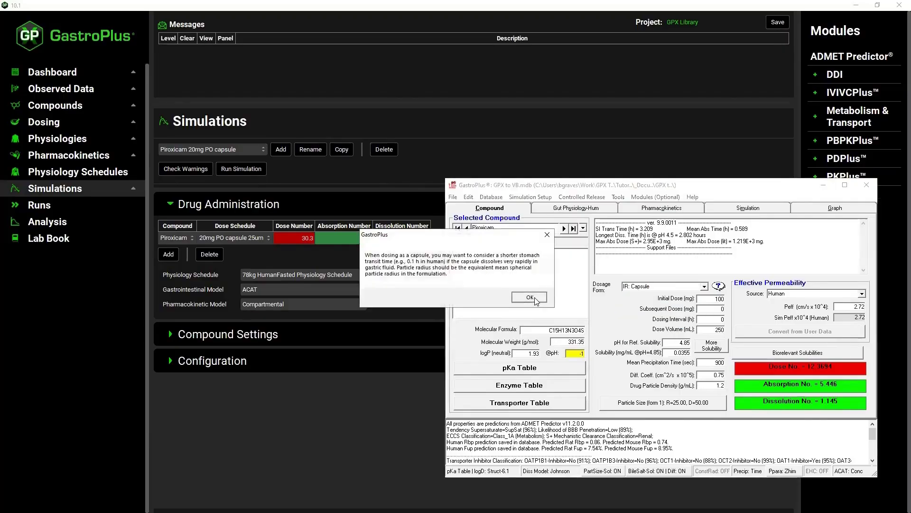
{"action": "left_click", "coordinate": [531, 299]}
{"action": "type", "text": "20"}
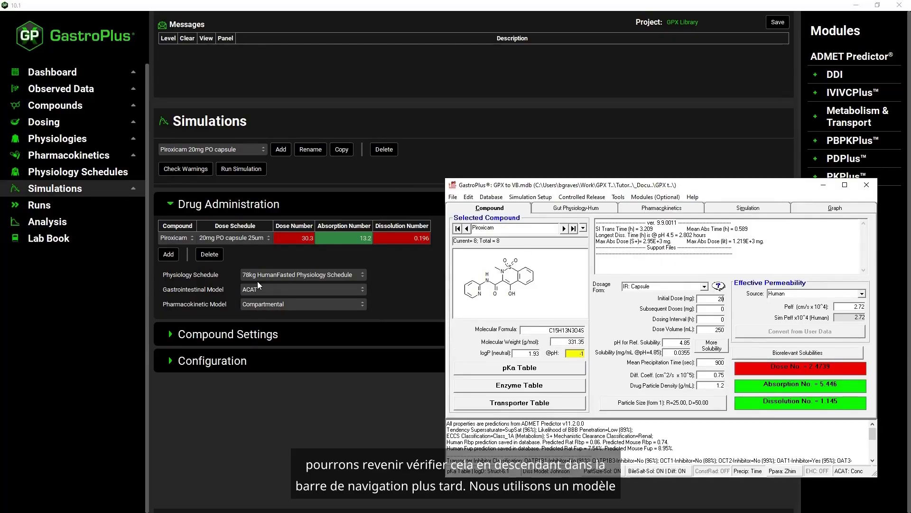
- Set the body weight in Piroxicam's pharmacokinetic parameters to 78 kg and return to the compound data
{"action": "left_click", "coordinate": [684, 212]}
{"action": "type", "text": "78"}
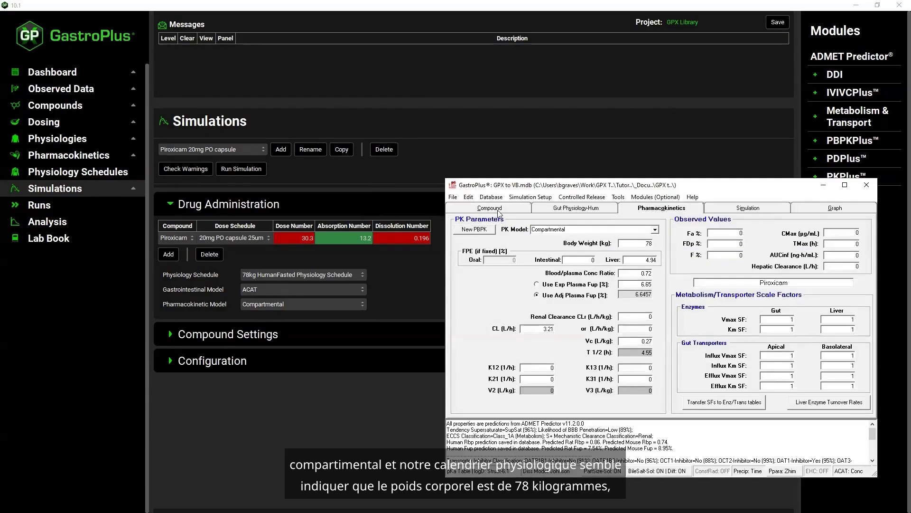
{"action": "left_click", "coordinate": [489, 209]}
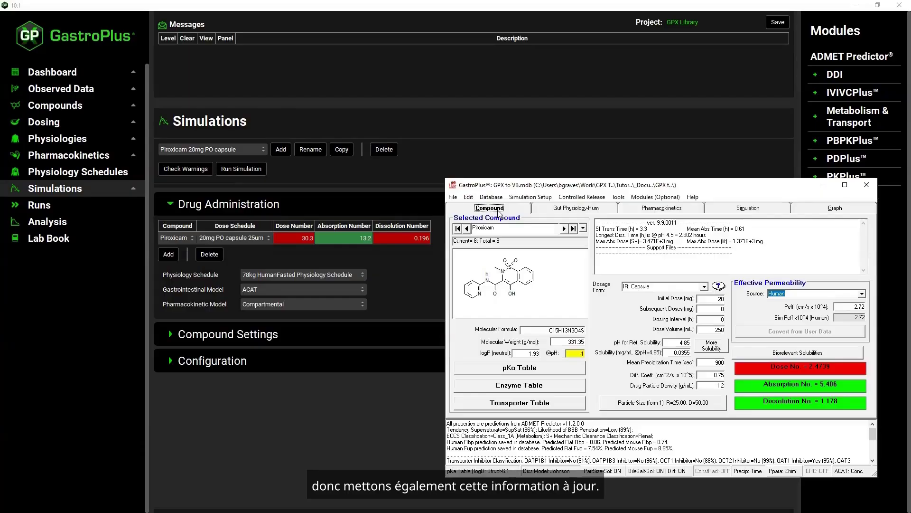
- Compare the compartmental model and first pass extraction in the simulation's compound settings with Piroxicam's pharmacokinetic parameters in GastroPlus 9.9
{"action": "left_click", "coordinate": [167, 333]}
{"action": "scroll", "coordinate": [197, 368], "scroll_direction": "down", "scroll_amount": 2}
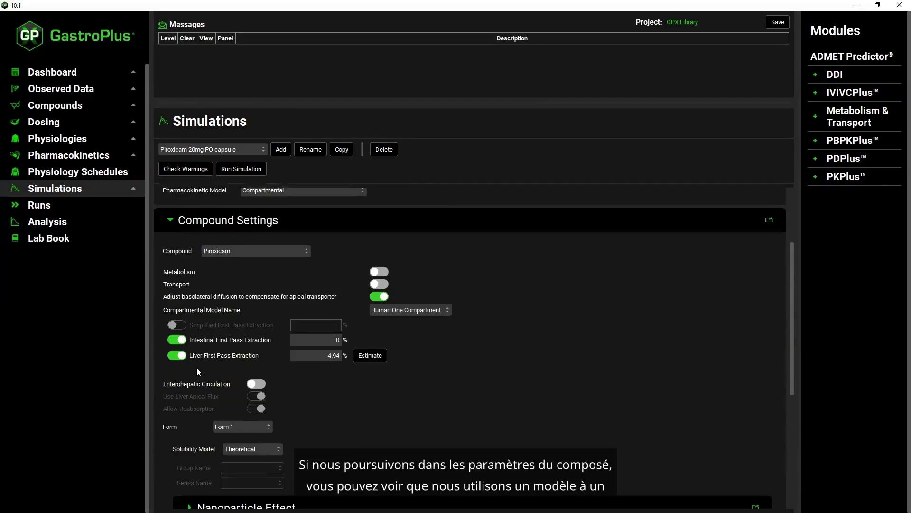
{"action": "scroll", "coordinate": [197, 368], "scroll_direction": "down", "scroll_amount": 1}
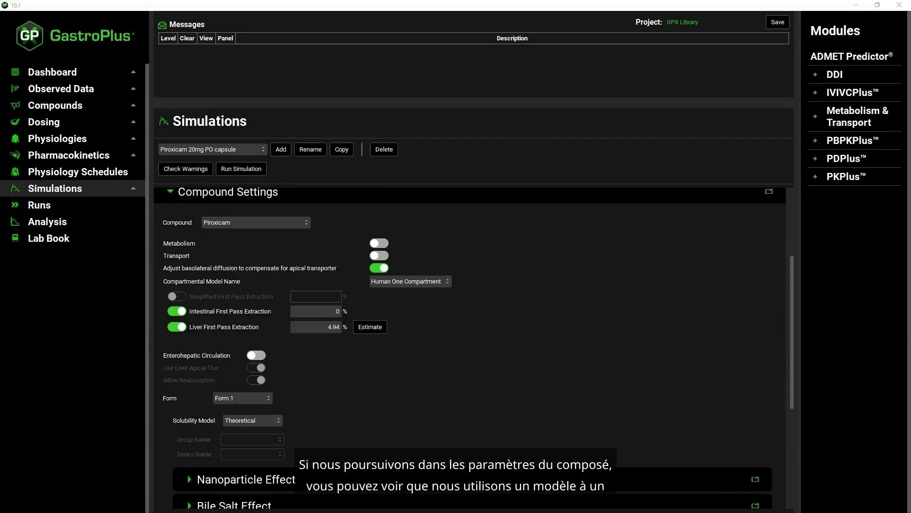
{"action": "key", "text": "alt+Tab"}
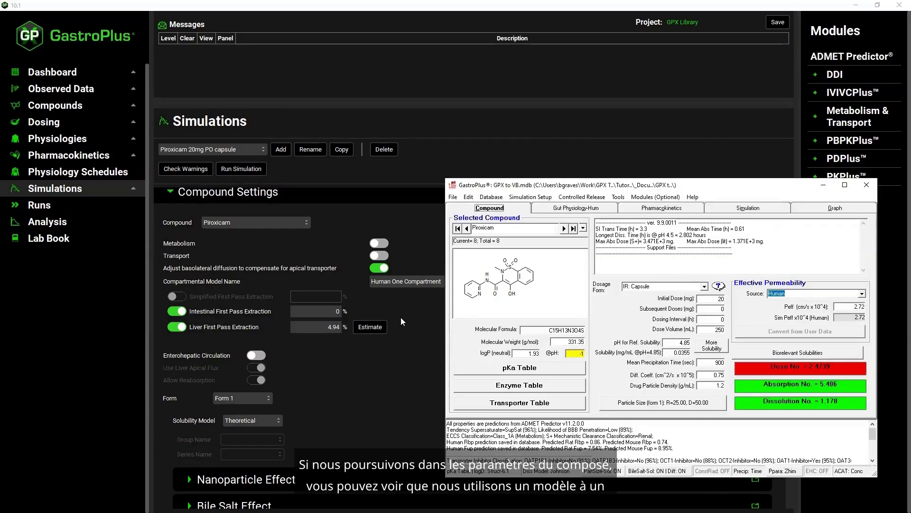
{"action": "left_click", "coordinate": [628, 209]}
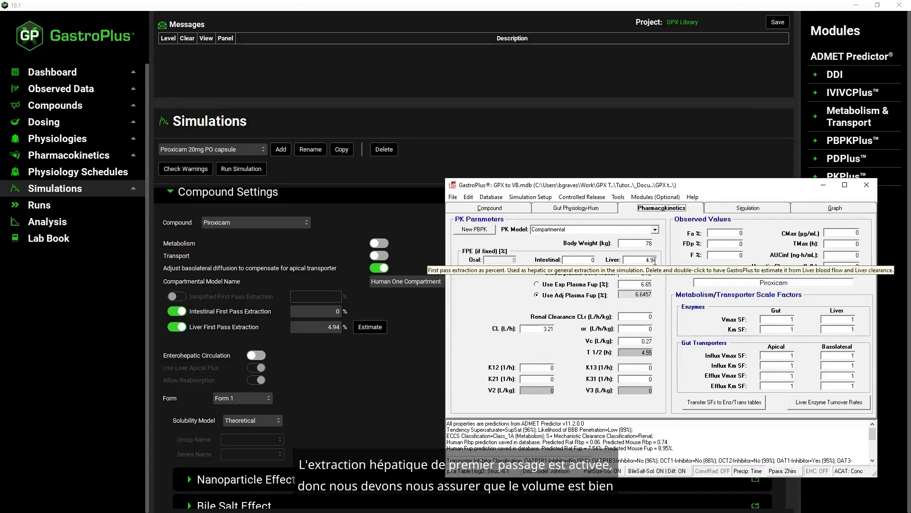
- Review the simulation's nanoparticle and bile salt effect settings and open Piroxicam's dissolution model in GastroPlus 9.9 to compare them
{"action": "scroll", "coordinate": [337, 358], "scroll_direction": "down", "scroll_amount": 2}
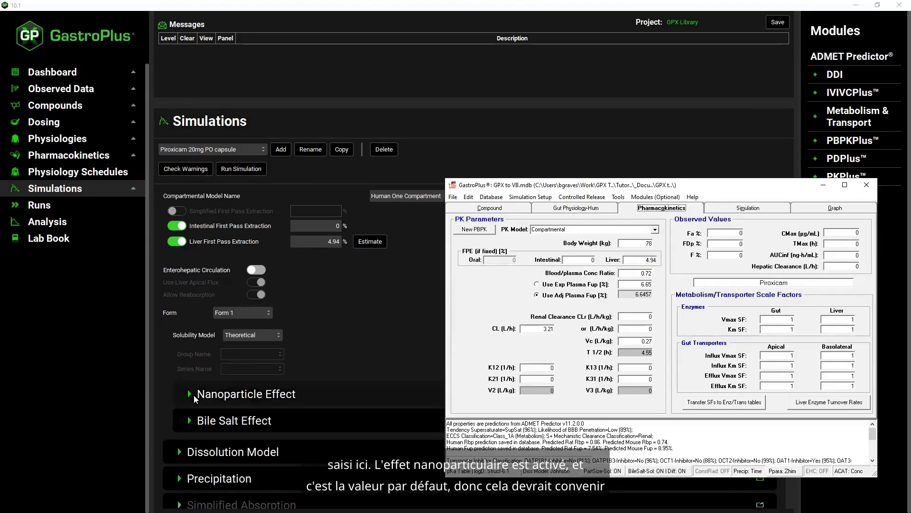
{"action": "left_click", "coordinate": [188, 394]}
{"action": "scroll", "coordinate": [337, 397], "scroll_direction": "down", "scroll_amount": 5}
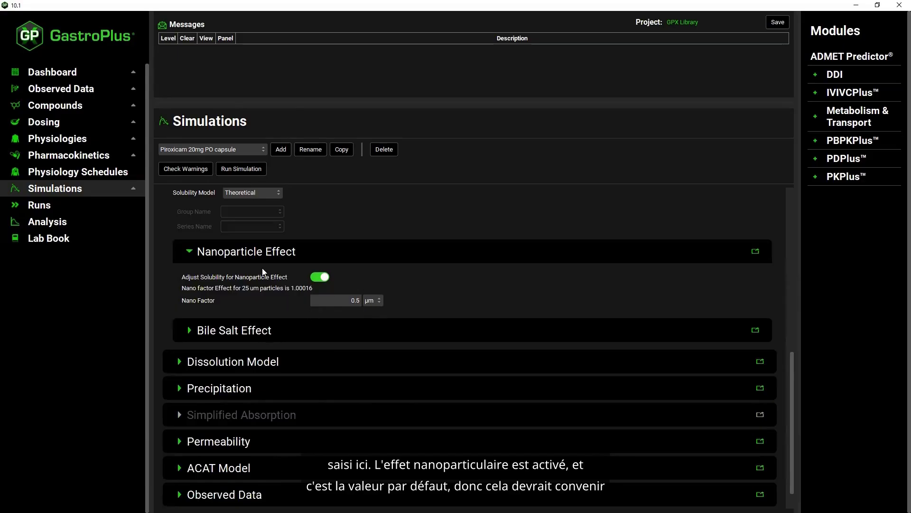
{"action": "left_click", "coordinate": [189, 331]}
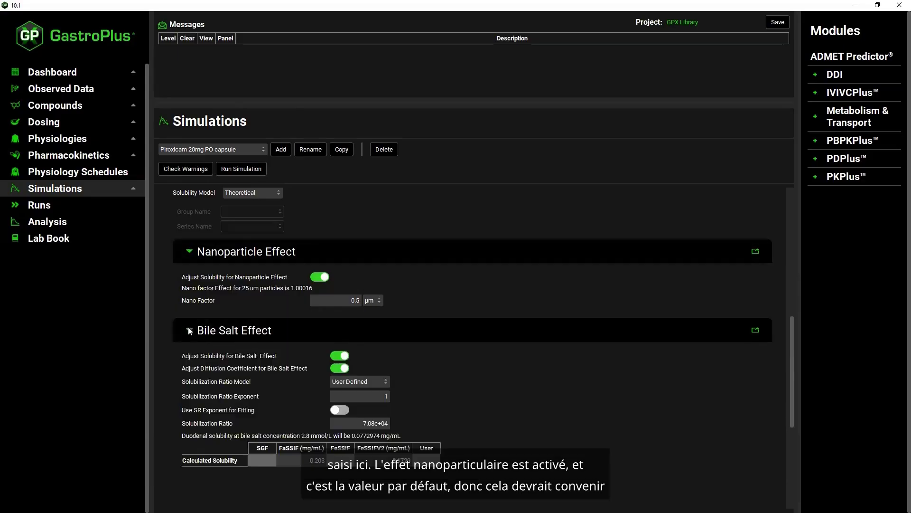
{"action": "scroll", "coordinate": [469, 377], "scroll_direction": "down", "scroll_amount": 2}
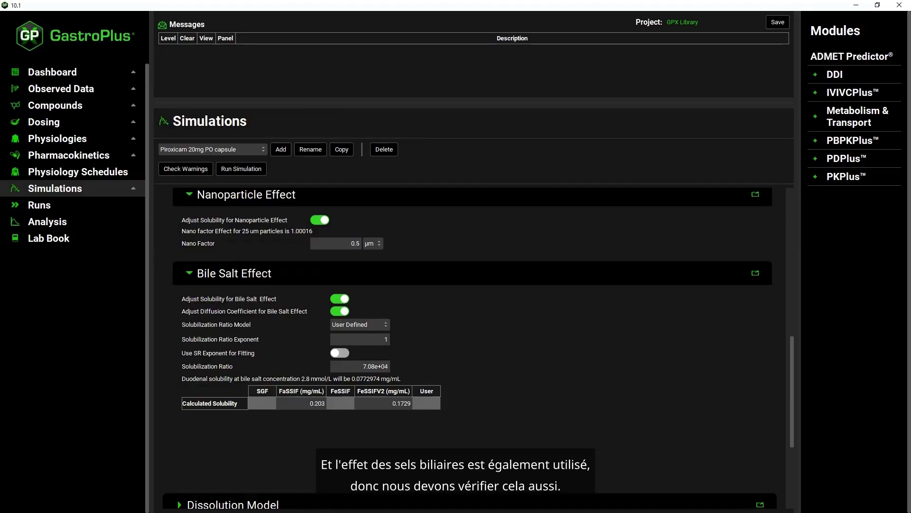
{"action": "key", "text": "alt+Tab"}
{"action": "left_click", "coordinate": [651, 471]}
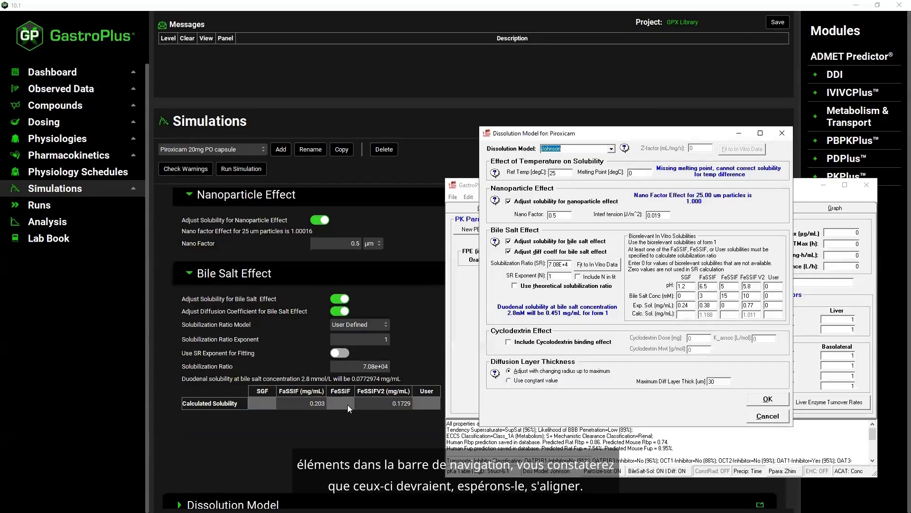
- Check the simulation's dissolution model, precipitation and permeability settings for Piroxicam
{"action": "left_click", "coordinate": [190, 272]}
{"action": "left_click", "coordinate": [199, 223]}
{"action": "left_click", "coordinate": [181, 330]}
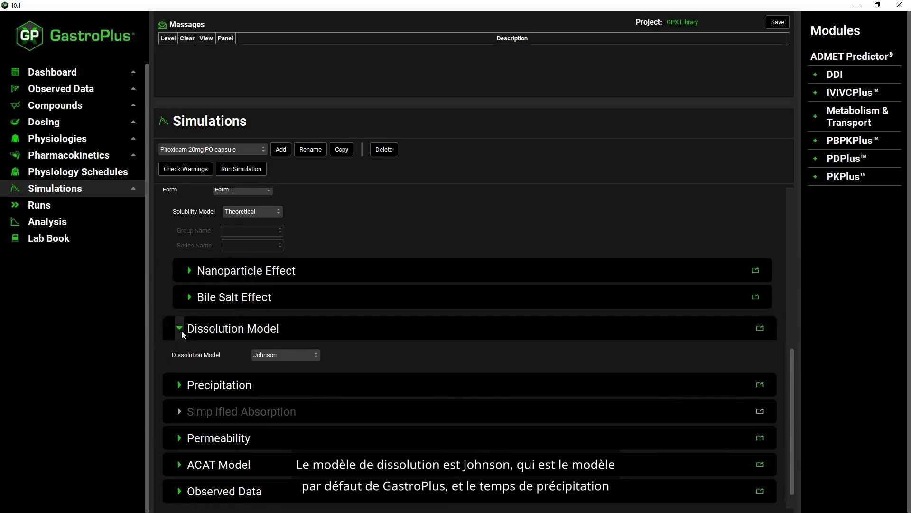
{"action": "left_click", "coordinate": [181, 330]}
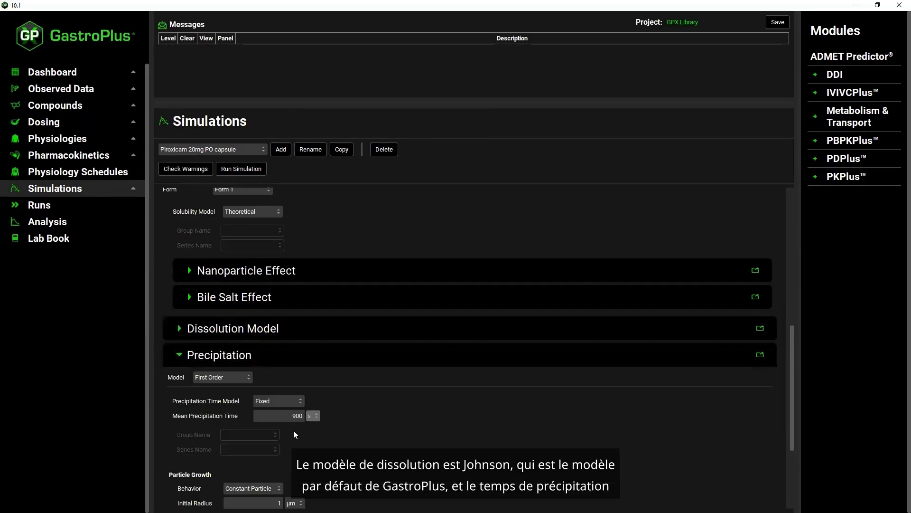
{"action": "scroll", "coordinate": [292, 430], "scroll_direction": "down", "scroll_amount": 2}
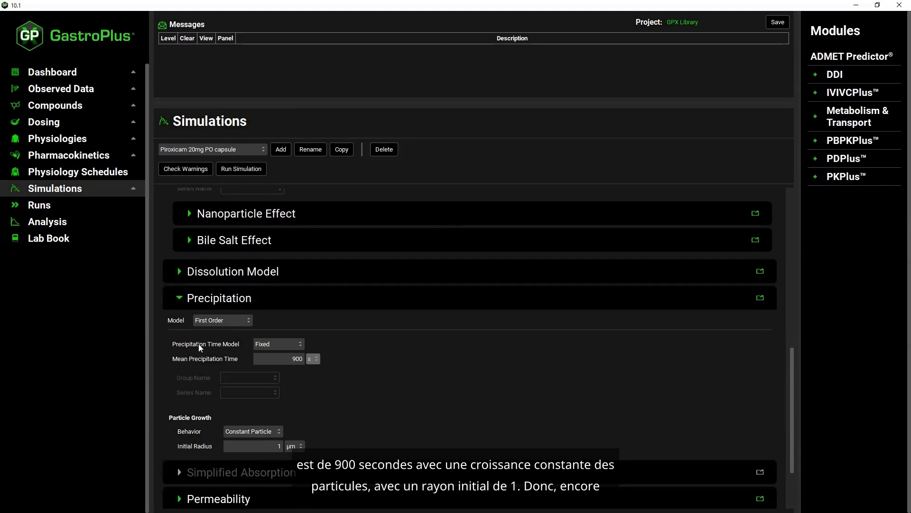
{"action": "left_click", "coordinate": [175, 299]}
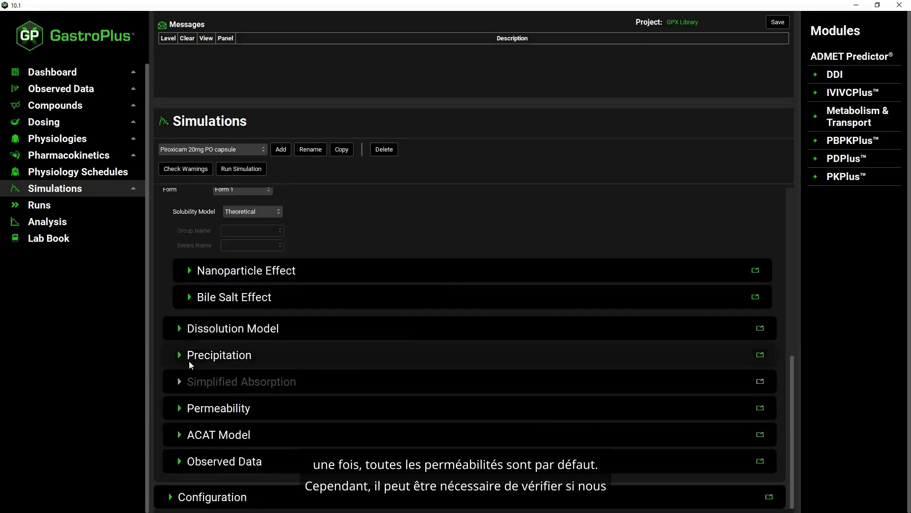
{"action": "left_click", "coordinate": [180, 409]}
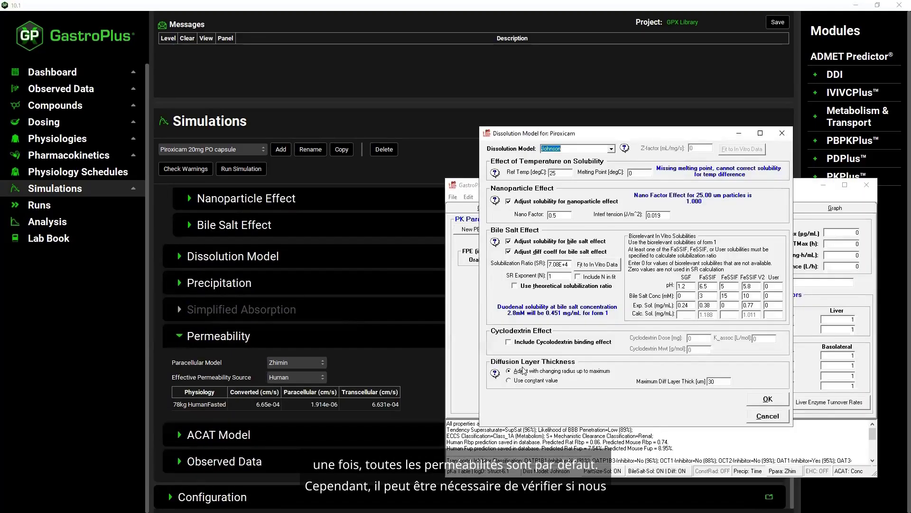
- Close Piroxicam's dissolution model without changes and review the simulation's ACAT model and observed data settings
{"action": "left_click", "coordinate": [767, 413]}
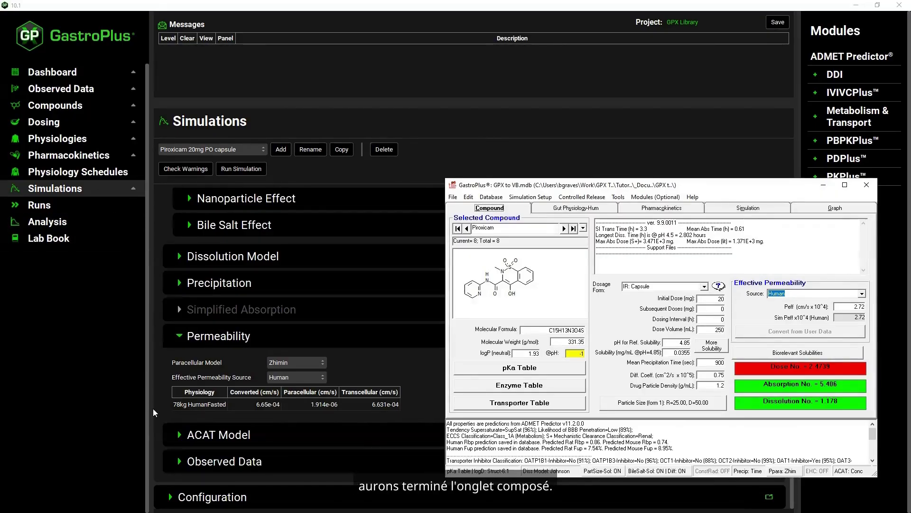
{"action": "left_click", "coordinate": [180, 436]}
{"action": "left_click", "coordinate": [180, 435]}
{"action": "scroll", "coordinate": [225, 419], "scroll_direction": "down", "scroll_amount": 2}
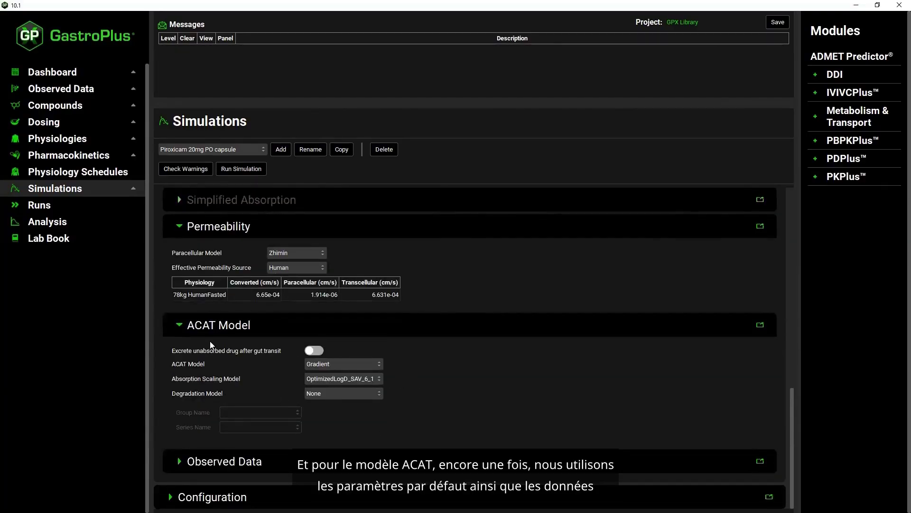
{"action": "left_click", "coordinate": [178, 324]}
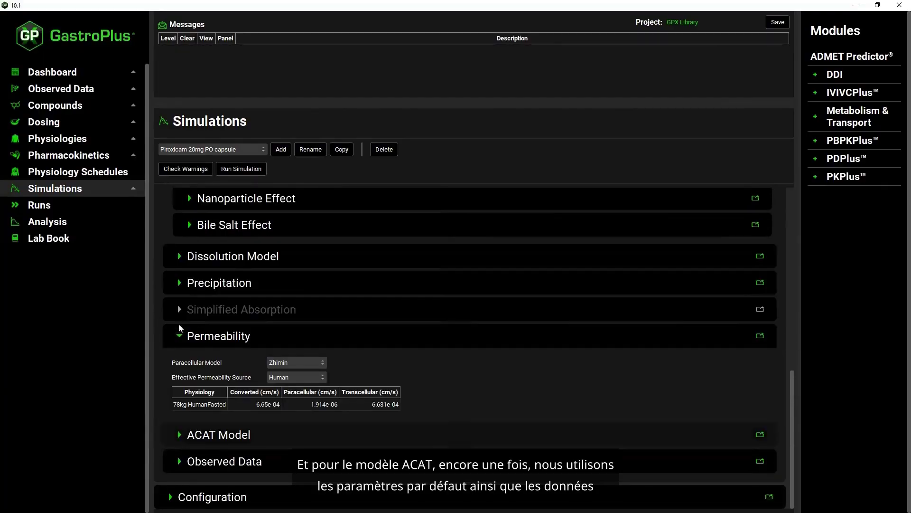
{"action": "left_click", "coordinate": [180, 461]}
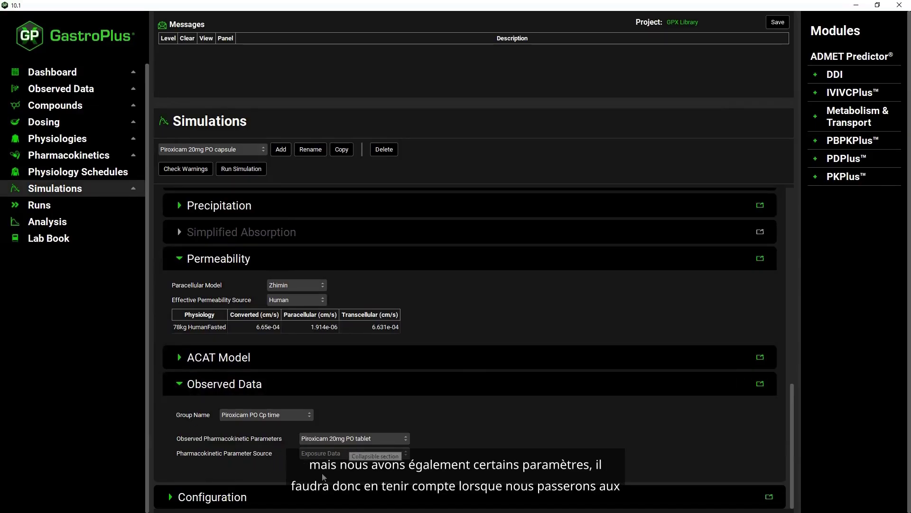
- Check the simulation's configuration, and set the simulation length to 240 h for Piroxicam in GastroPlus 9.9
{"action": "left_click", "coordinate": [176, 495]}
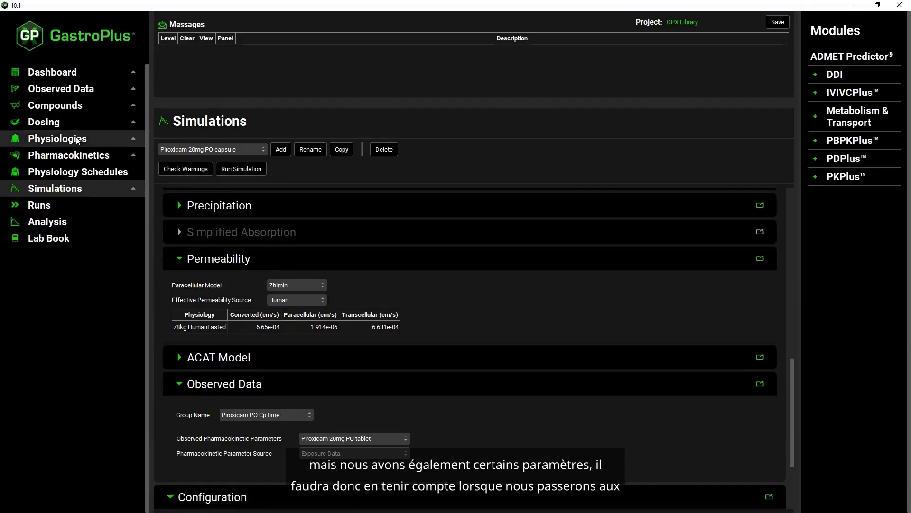
{"action": "scroll", "coordinate": [199, 341], "scroll_direction": "down", "scroll_amount": 2}
{"action": "scroll", "coordinate": [236, 353], "scroll_direction": "down", "scroll_amount": 1}
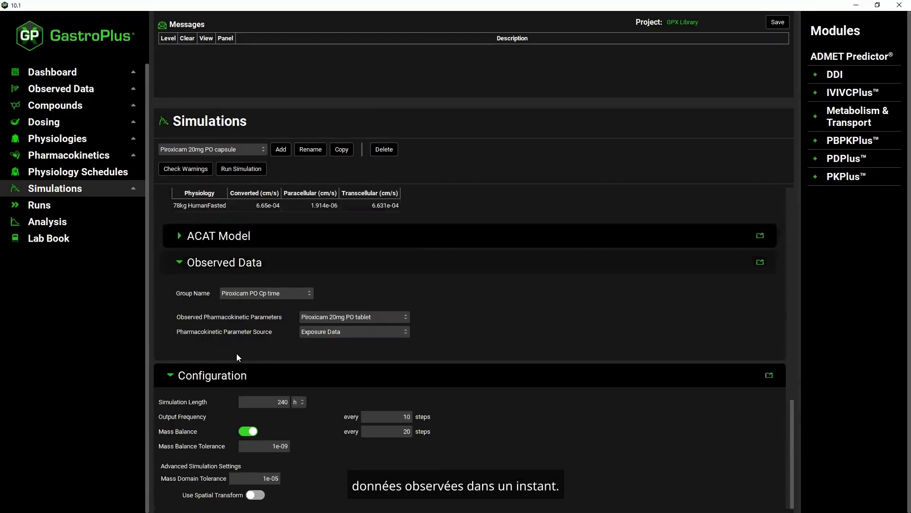
{"action": "key", "text": "alt+Tab"}
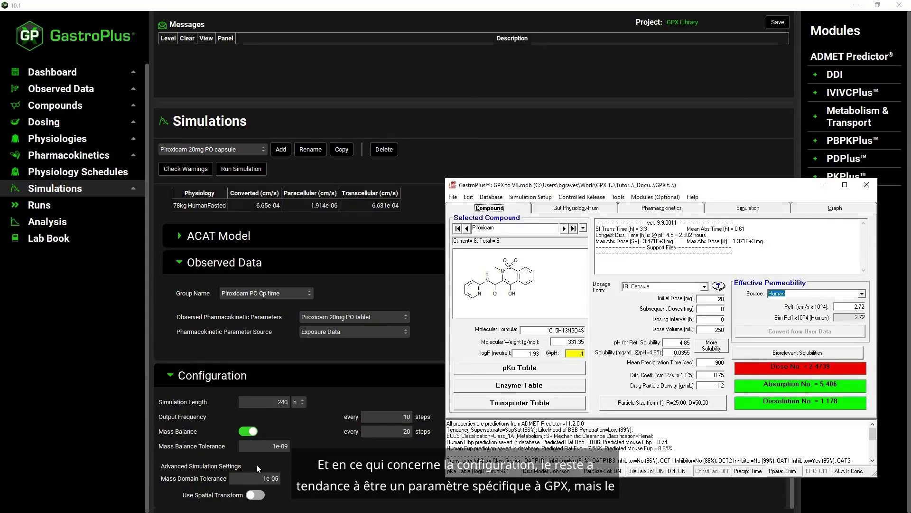
{"action": "left_click", "coordinate": [727, 212]}
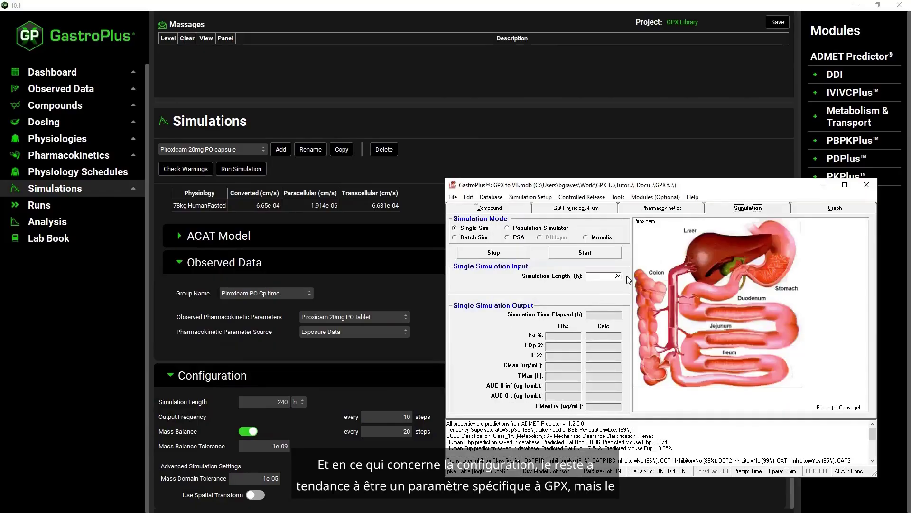
{"action": "type", "text": "0"}
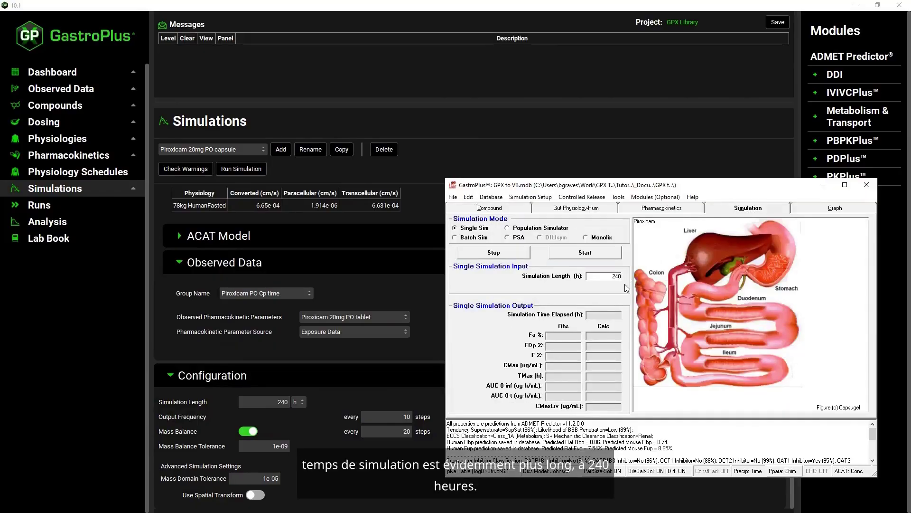
{"action": "left_click", "coordinate": [503, 210]}
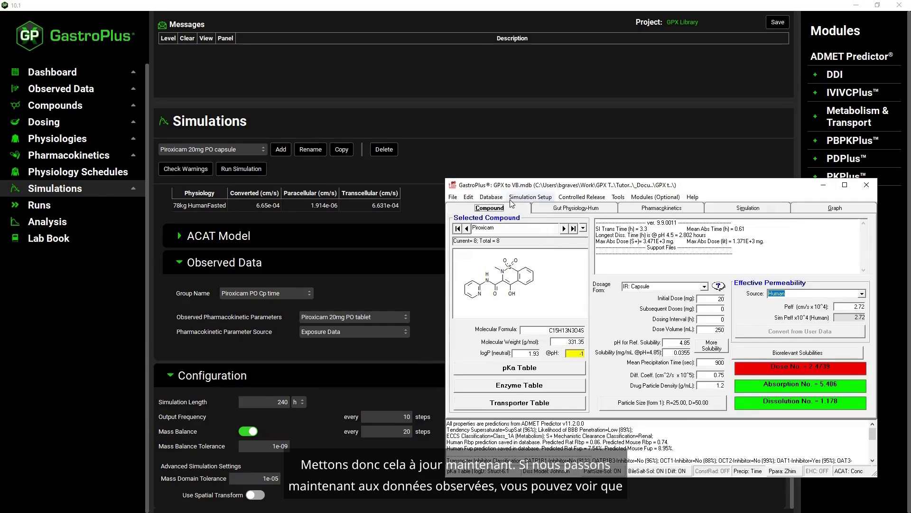
- Copy the Piroxicam Exposure Plasma data from its plot in the GPX observed data
{"action": "left_click", "coordinate": [60, 90]}
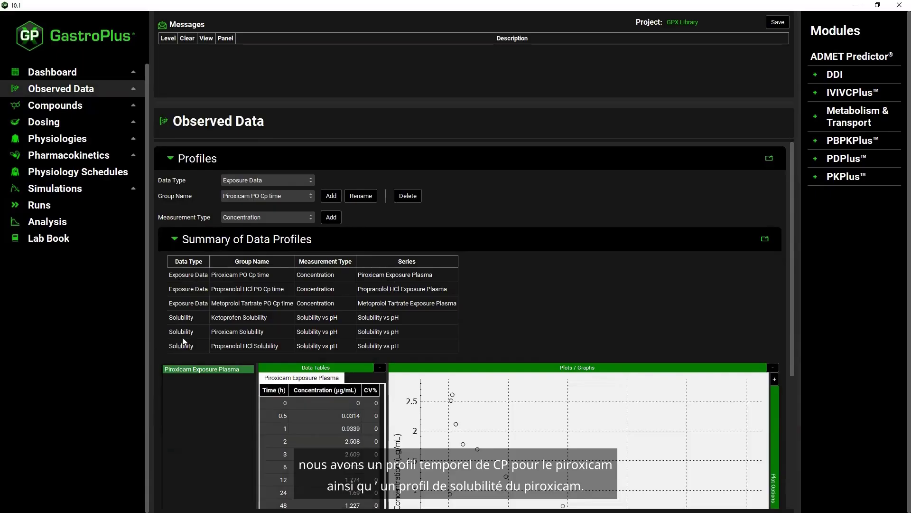
{"action": "left_click_drag", "start_coordinate": [792, 257], "coordinate": [807, 306]}
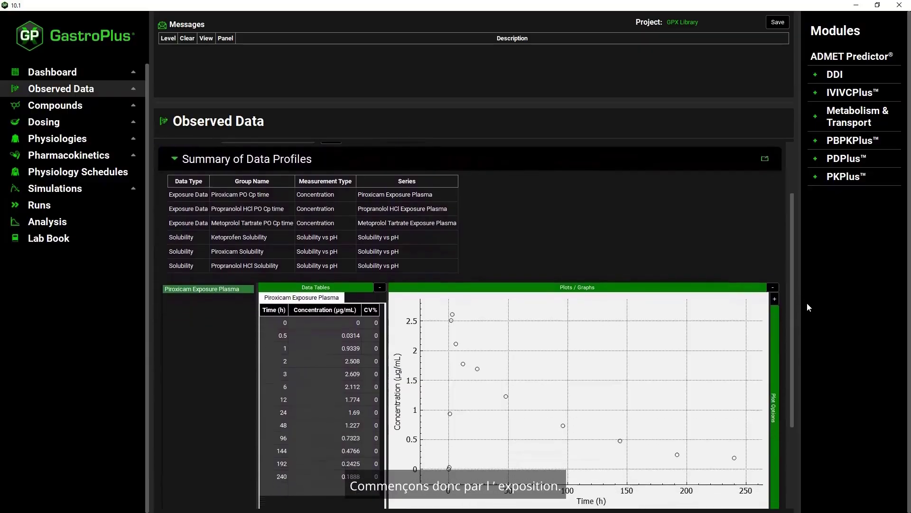
{"action": "left_click", "coordinate": [175, 290]}
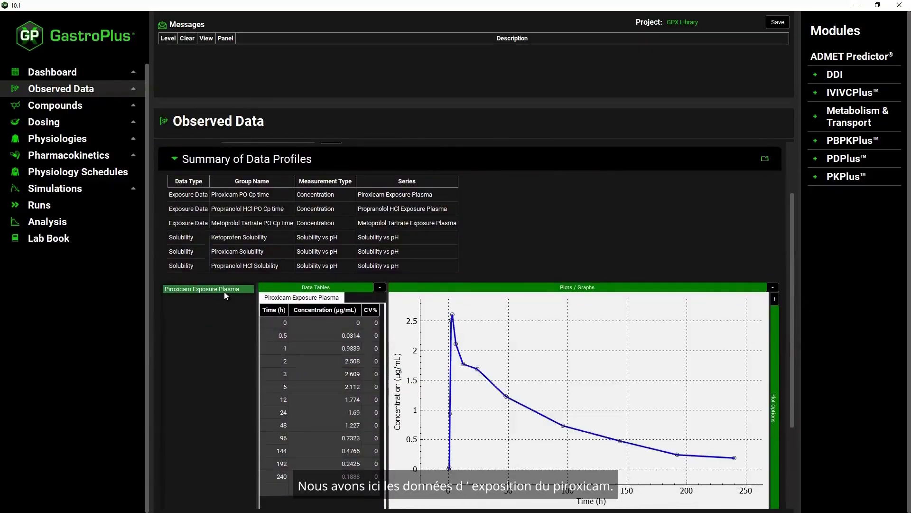
{"action": "right_click", "coordinate": [335, 347]}
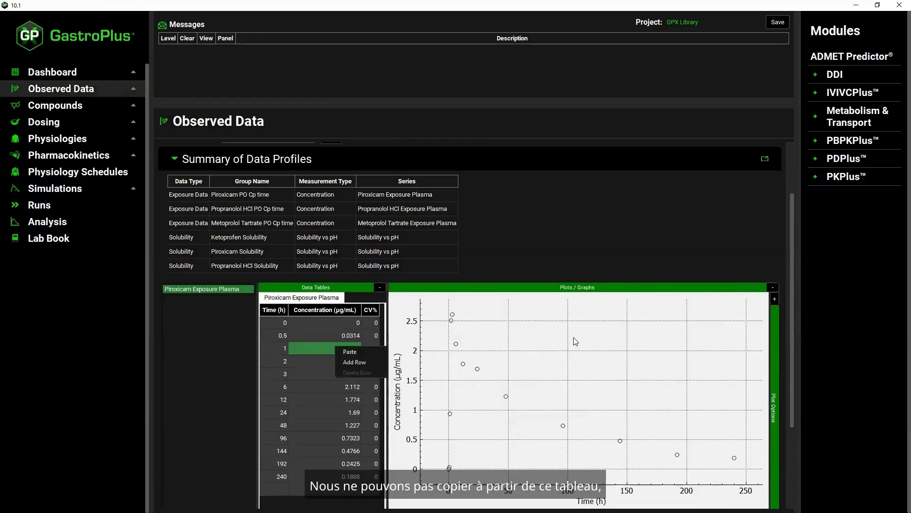
{"action": "right_click", "coordinate": [582, 327]}
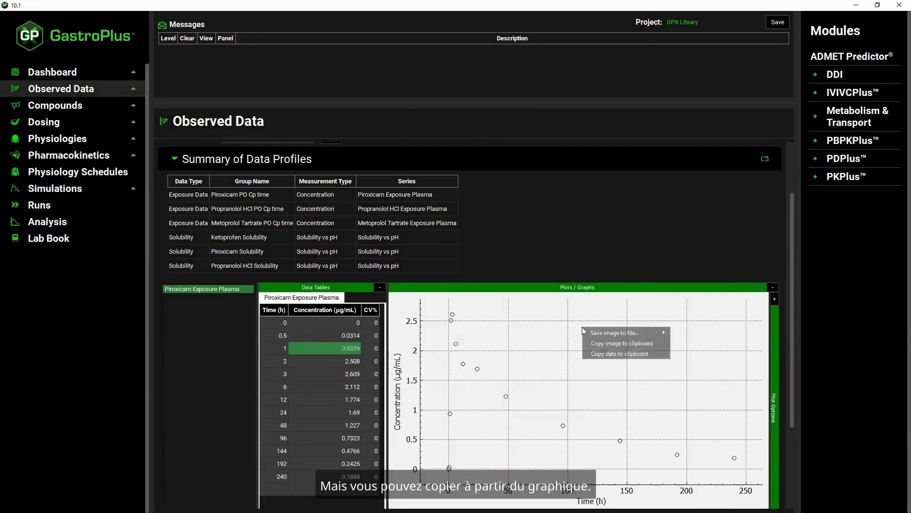
{"action": "left_click", "coordinate": [621, 356]}
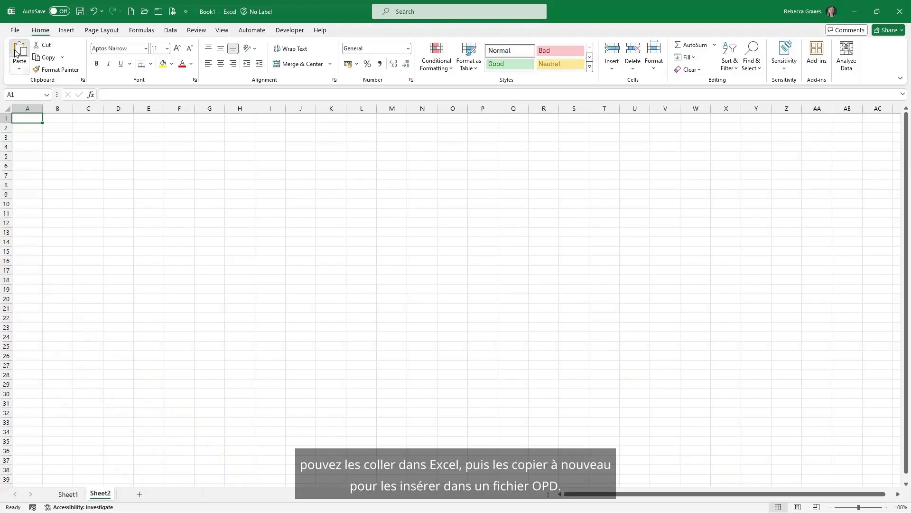
- Paste the exposure data into the blank Excel sheet and copy only its time and concentration values without the headers
{"action": "key", "text": "ctrl+v"}
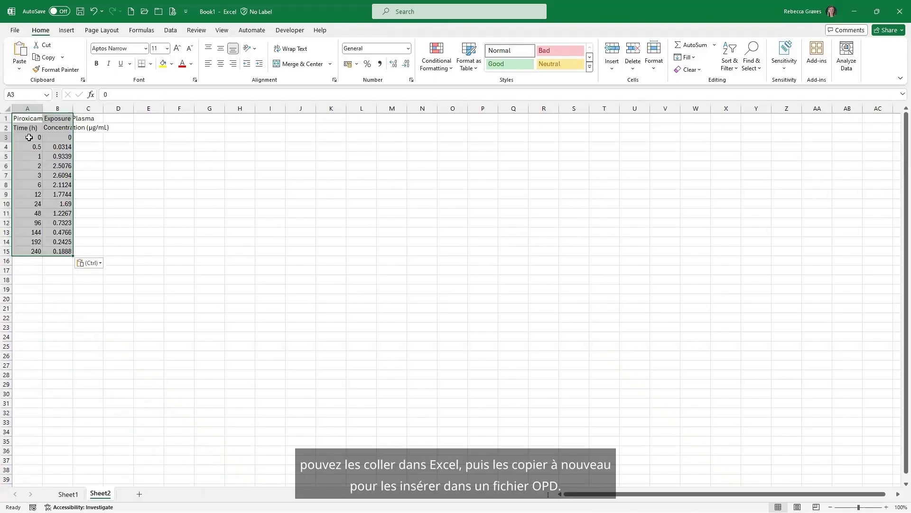
{"action": "left_click_drag", "start_coordinate": [29, 137], "coordinate": [62, 251]}
{"action": "right_click", "coordinate": [58, 201]}
{"action": "left_click", "coordinate": [76, 238]}
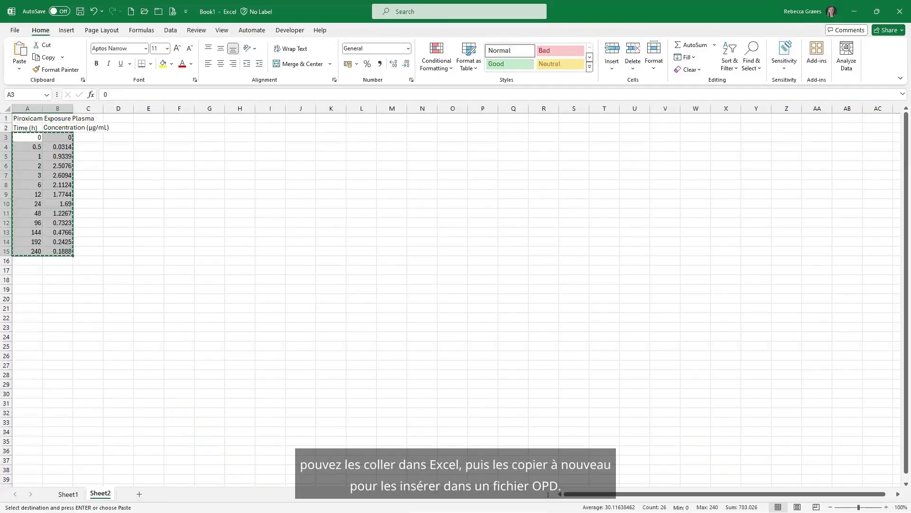
- Open the tissue/plasma concentration input for other dosage forms (.opd) in GastroPlus 9.9 and paste the Piroxicam time and concentration values
{"action": "key", "text": "alt+Tab"}
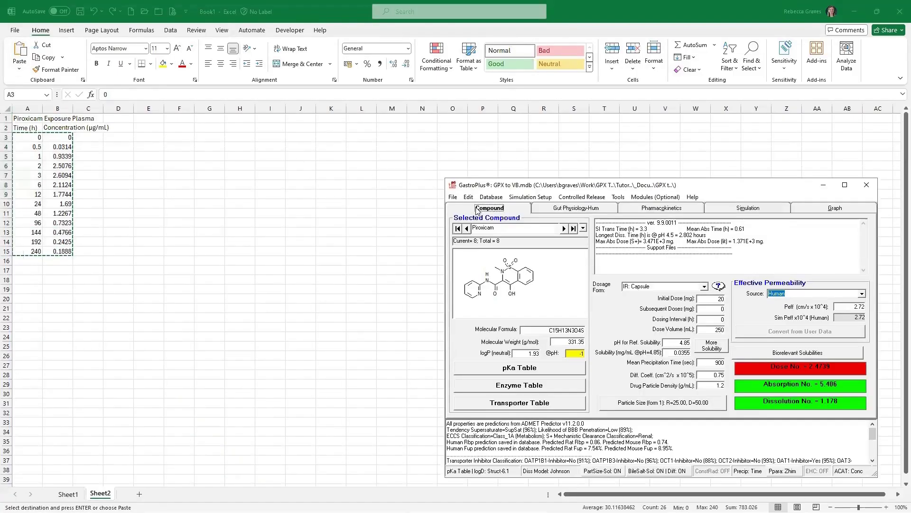
{"action": "left_click", "coordinate": [453, 197]}
{"action": "mouse_move", "coordinate": [545, 240]}
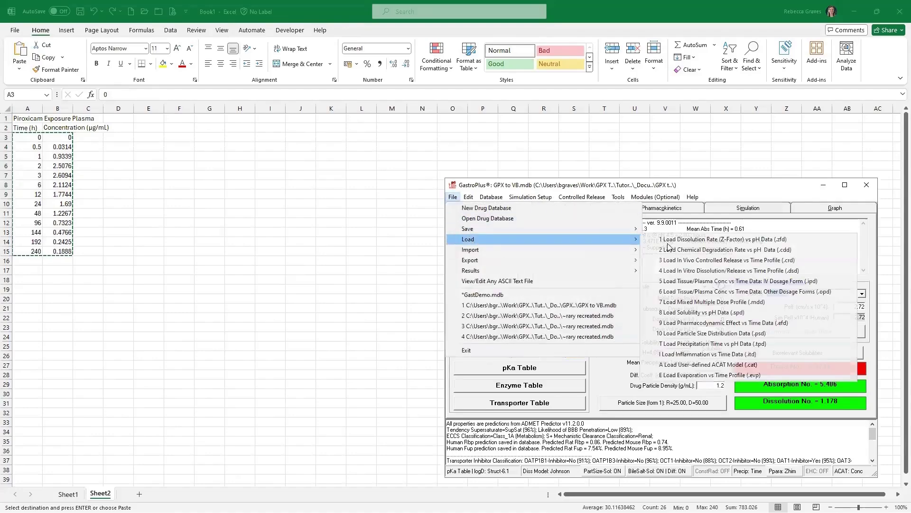
{"action": "left_click", "coordinate": [712, 292]}
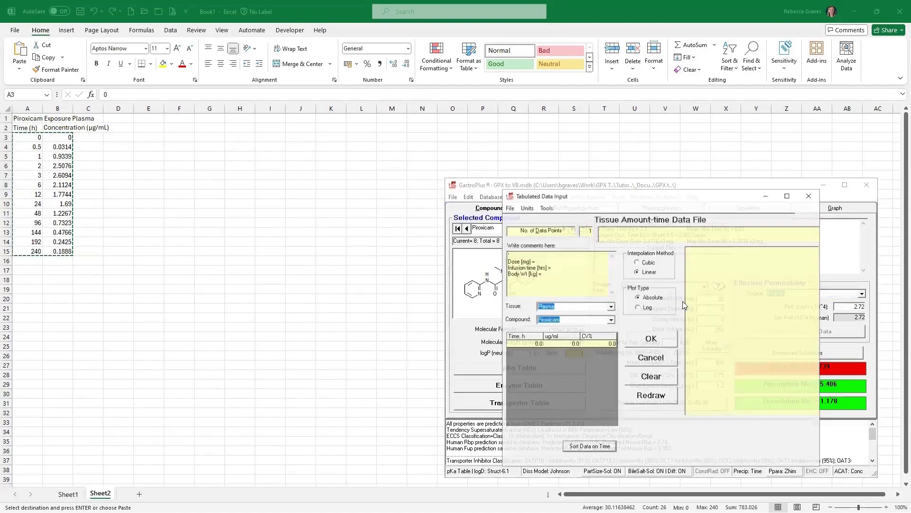
{"action": "right_click", "coordinate": [525, 343]}
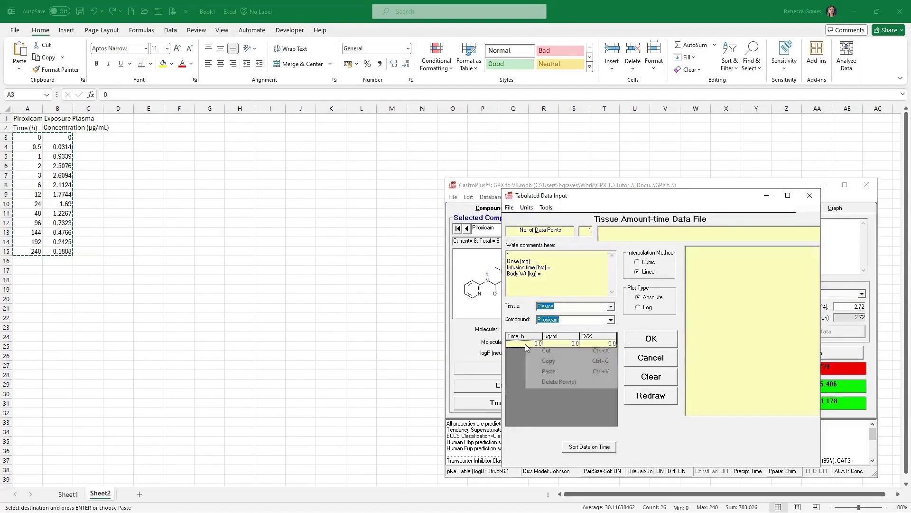
{"action": "left_click", "coordinate": [549, 371]}
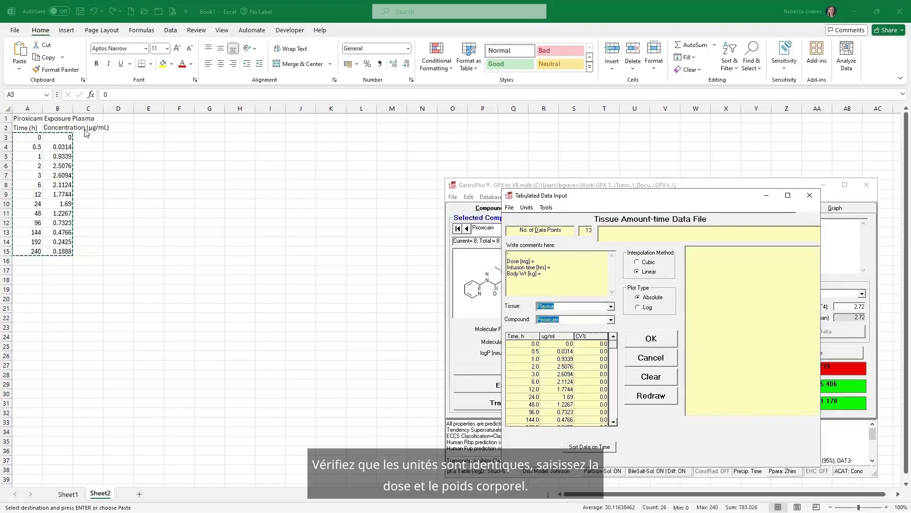
- Enter a dose of 20 mg and a body weight of 78 kg in the plasma data file's comments
{"action": "left_click", "coordinate": [541, 260]}
{"action": "type", "text": "20"}
{"action": "left_click", "coordinate": [549, 274]}
{"action": "type", "text": "78"}
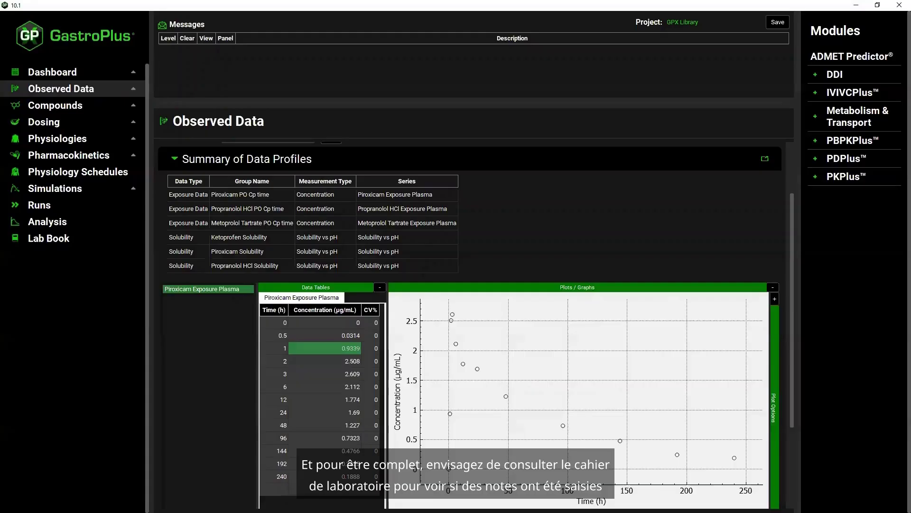
- Copy the publication reference from the Lab Book note for Piroxicam Exposure Plasma into the comments of the GastroPlus 9.9 plasma data file
{"action": "left_click", "coordinate": [52, 242]}
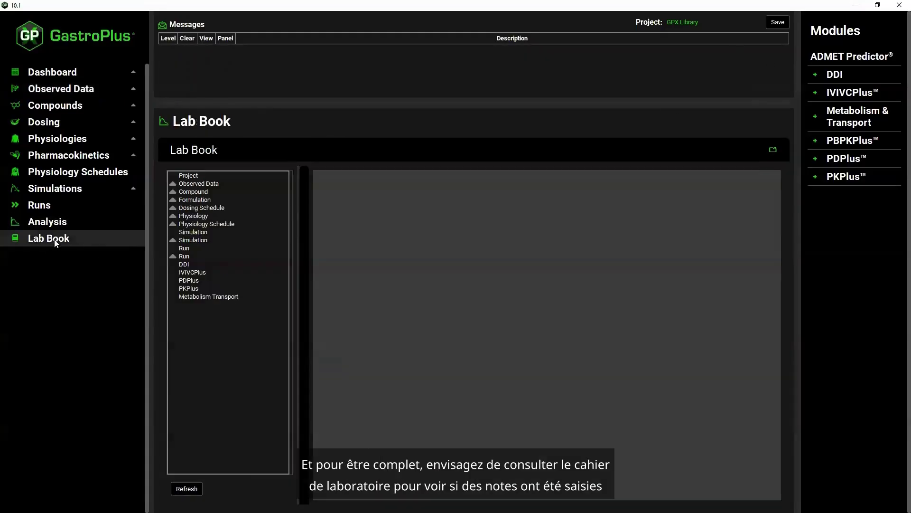
{"action": "left_click", "coordinate": [171, 184]}
{"action": "left_click", "coordinate": [181, 200]}
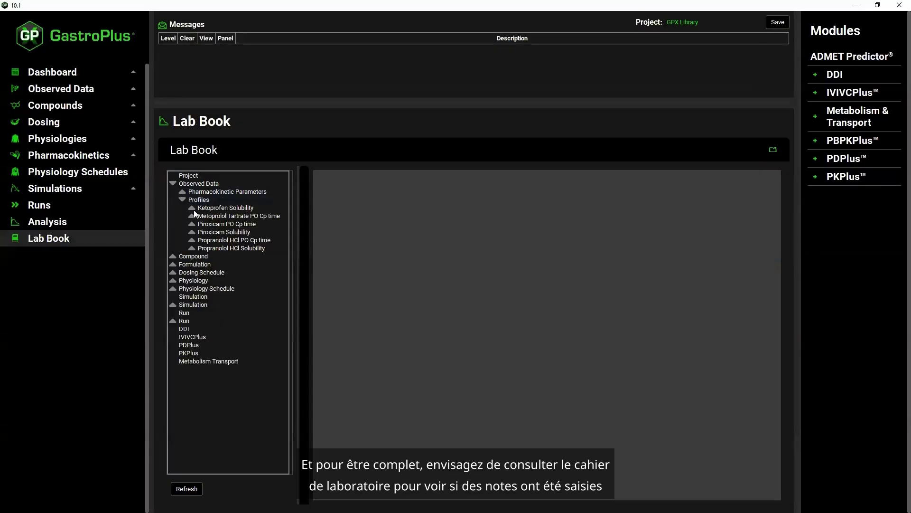
{"action": "left_click", "coordinate": [191, 224]}
{"action": "left_click", "coordinate": [223, 232]}
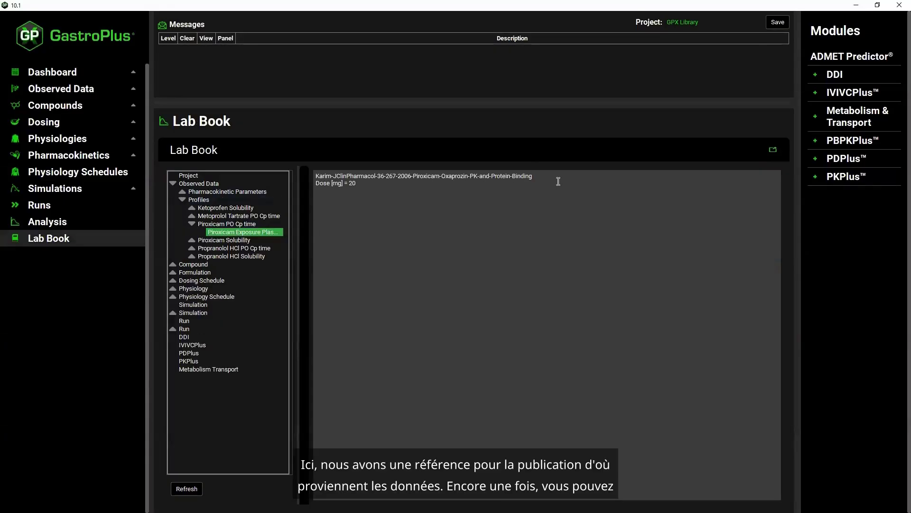
{"action": "left_click_drag", "start_coordinate": [542, 176], "coordinate": [289, 177]}
{"action": "key", "text": "ctrl+c"}
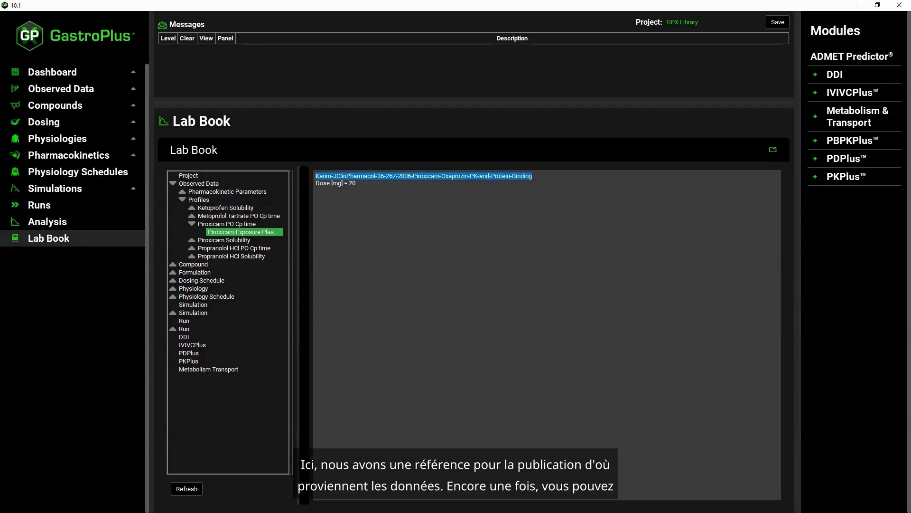
{"action": "key", "text": "alt+Tab"}
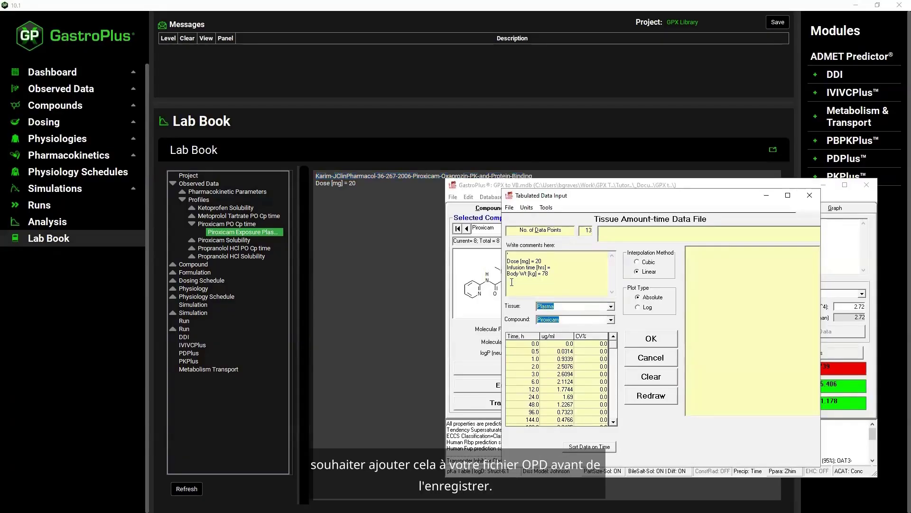
{"action": "key", "text": "ctrl+v"}
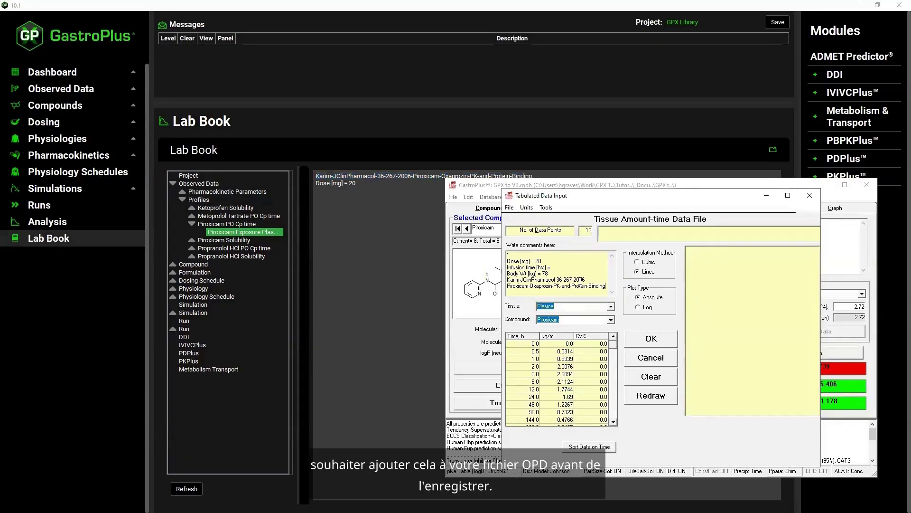
- Redraw the plasma concentration plot, save the table as an oral plasma data (.opd) file and accept the data
{"action": "left_click", "coordinate": [650, 398]}
{"action": "left_click", "coordinate": [510, 208]}
{"action": "left_click", "coordinate": [522, 239]}
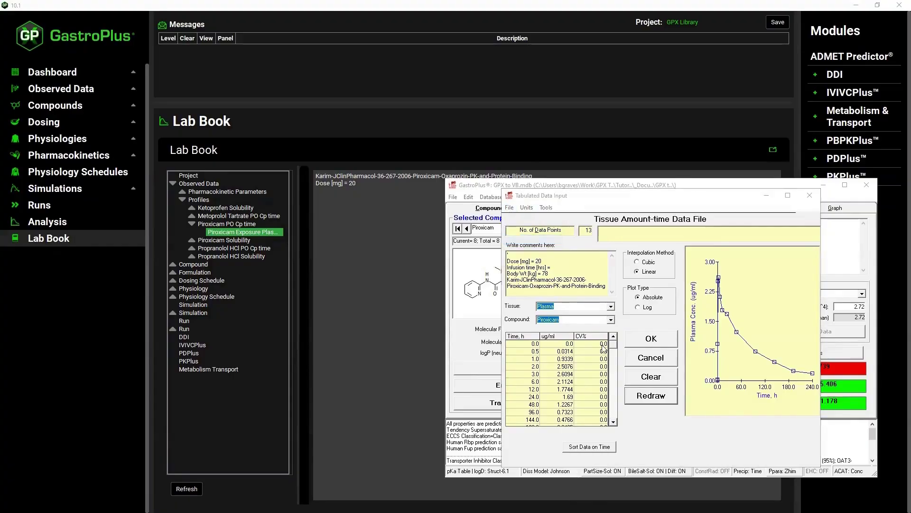
{"action": "left_click", "coordinate": [828, 481]}
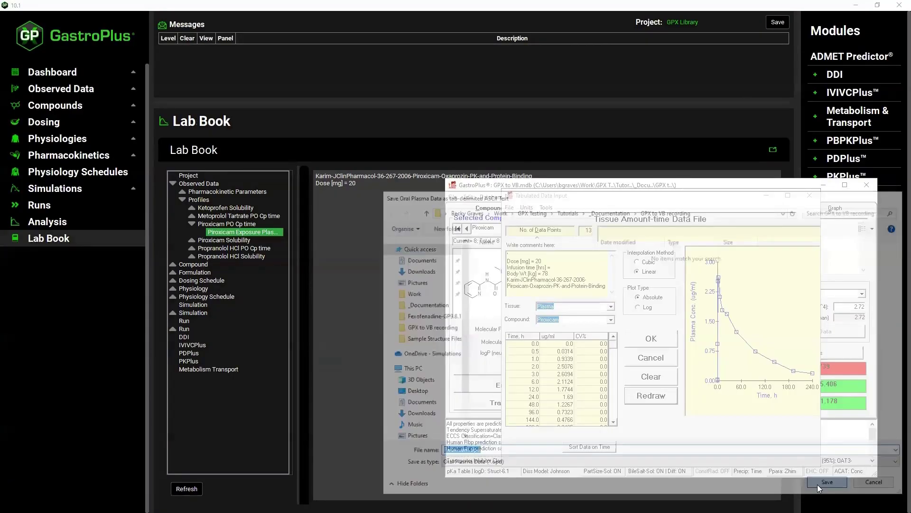
{"action": "left_click", "coordinate": [651, 338]}
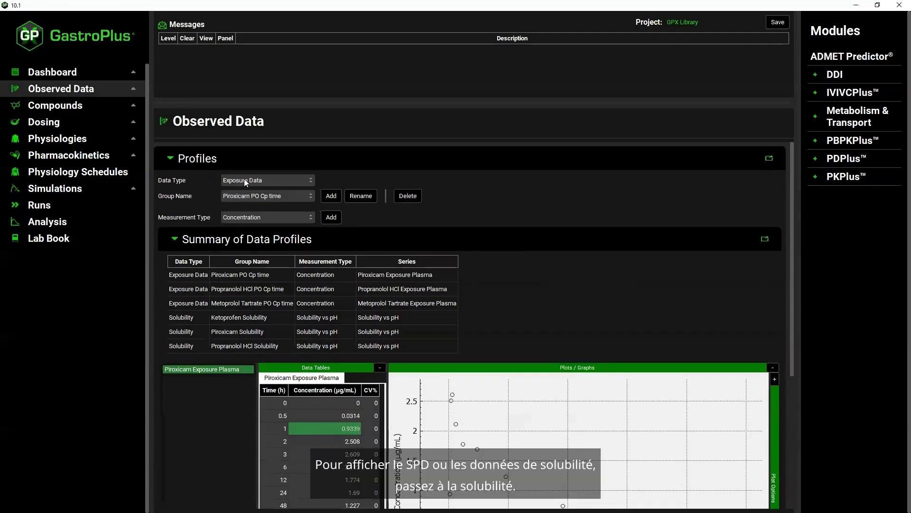
- Show the Piroxicam Solubility group of the Solubility observed data and copy its solubility vs pH plot data to the clipboard
{"action": "left_click", "coordinate": [246, 181]}
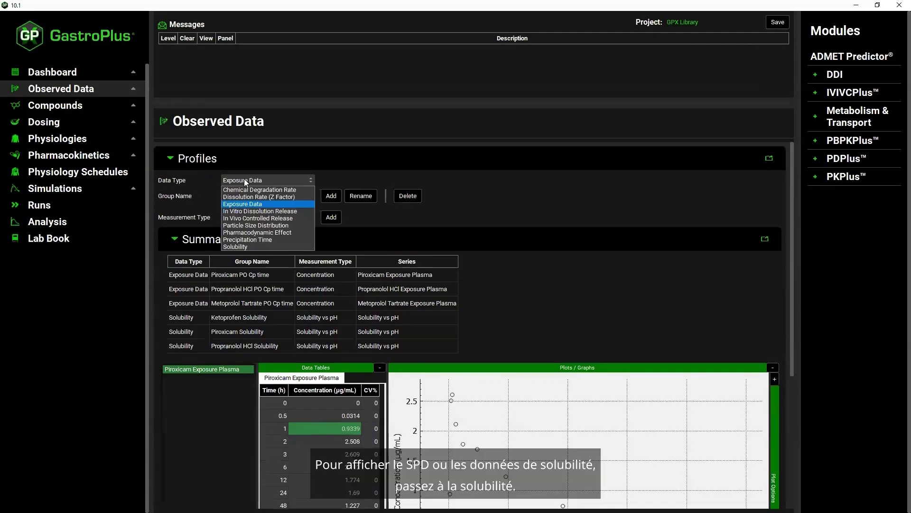
{"action": "left_click", "coordinate": [269, 247]}
{"action": "left_click", "coordinate": [239, 195]}
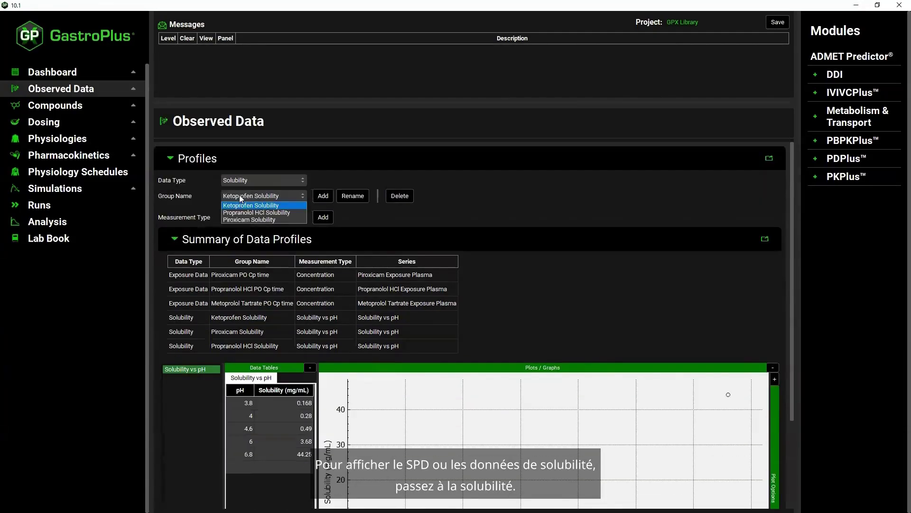
{"action": "left_click", "coordinate": [243, 219]}
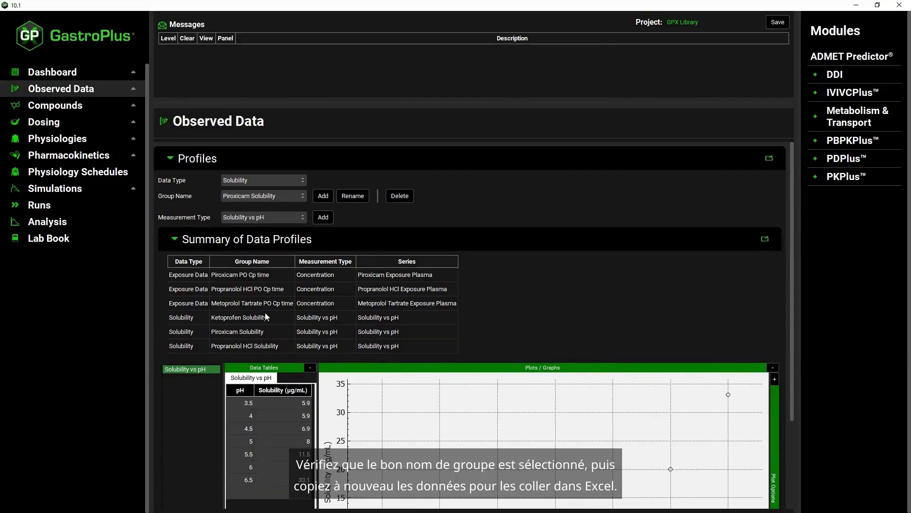
{"action": "right_click", "coordinate": [445, 413]}
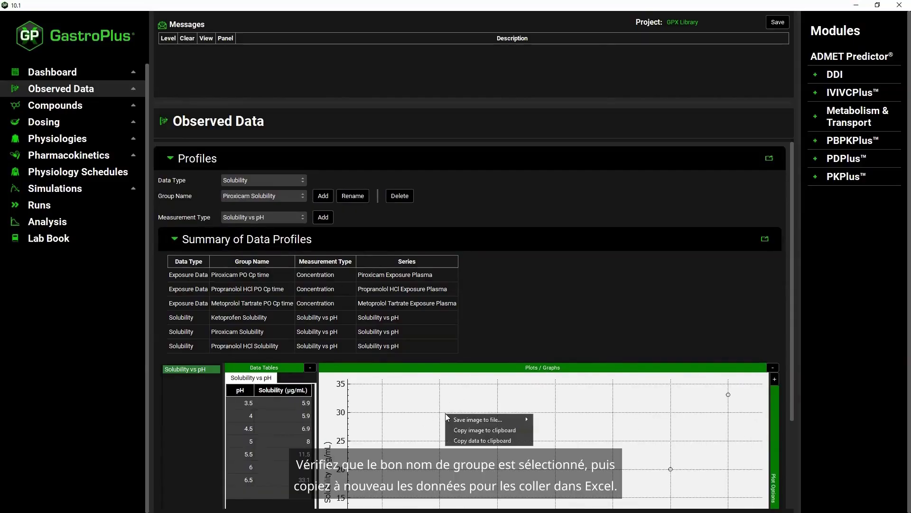
{"action": "left_click", "coordinate": [459, 440]}
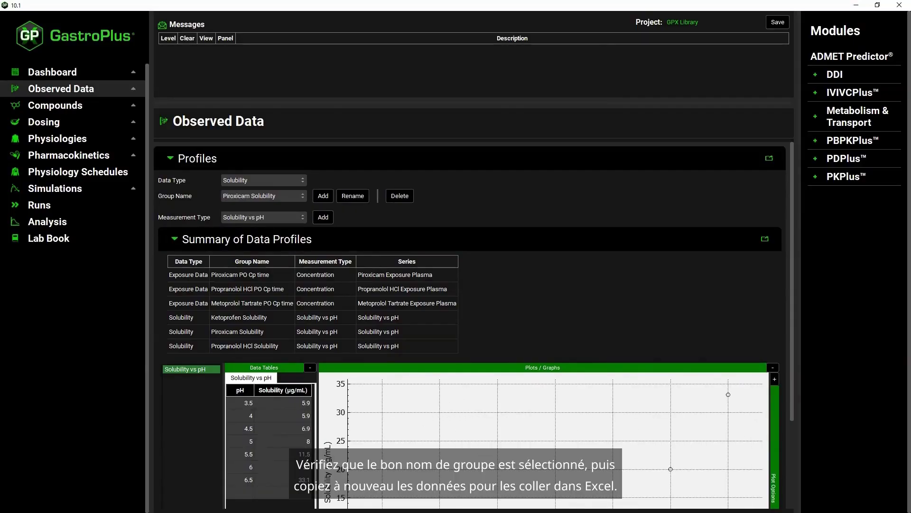
- Switch to Excel, paste the solubility vs pH data at cell E1 of Sheet2 and copy the values in E3:F9
{"action": "key", "text": "alt+Tab"}
{"action": "left_click", "coordinate": [148, 119]}
{"action": "key", "text": "ctrl+v"}
{"action": "left_click_drag", "start_coordinate": [152, 136], "coordinate": [177, 192]}
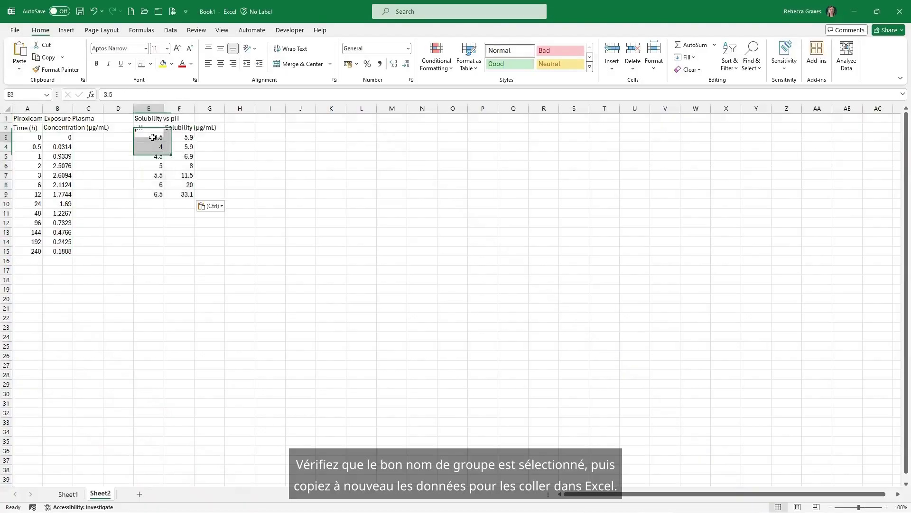
{"action": "right_click", "coordinate": [175, 184]}
{"action": "left_click", "coordinate": [200, 221]}
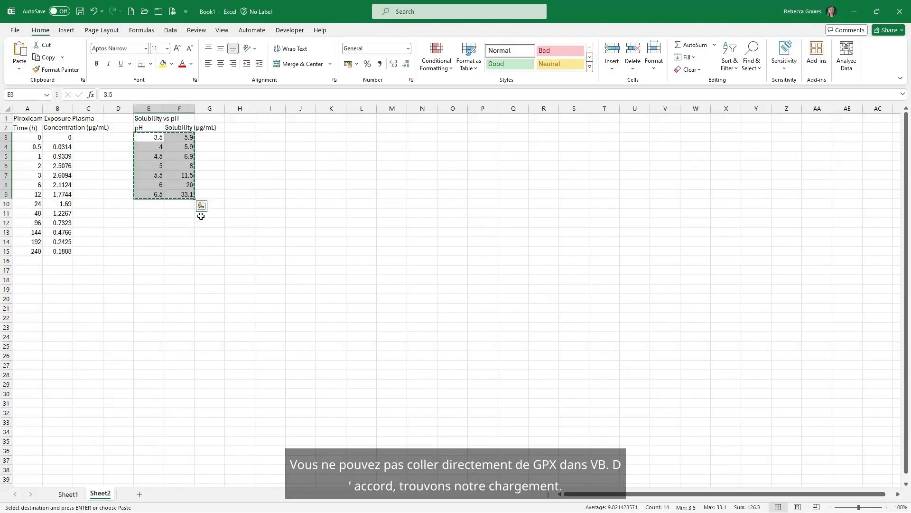
- Load the solubility vs pH data (.spd) input in GastroPlus 9.9 and paste the Piroxicam pH and solubility values
{"action": "key", "text": "alt+Tab"}
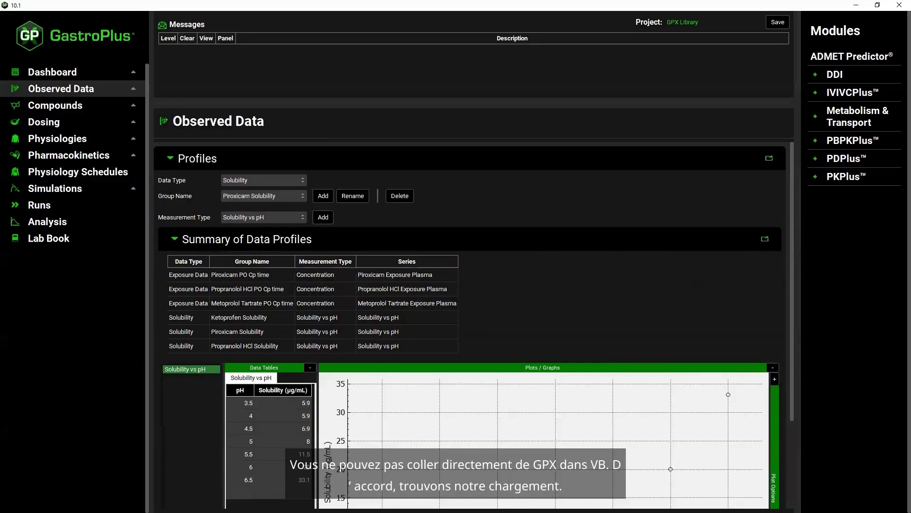
{"action": "key", "text": "alt+Tab"}
{"action": "left_click", "coordinate": [453, 196]}
{"action": "mouse_move", "coordinate": [463, 251]}
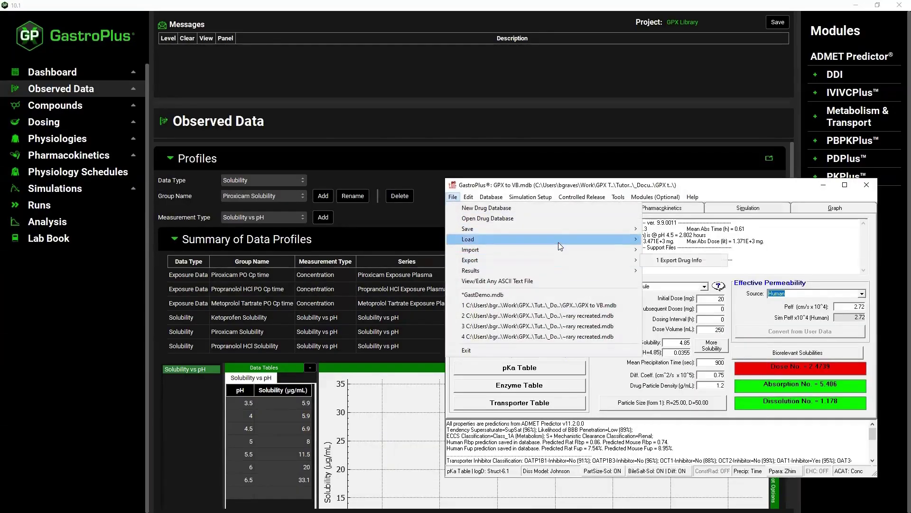
{"action": "mouse_move", "coordinate": [572, 243]}
{"action": "left_click", "coordinate": [697, 312]}
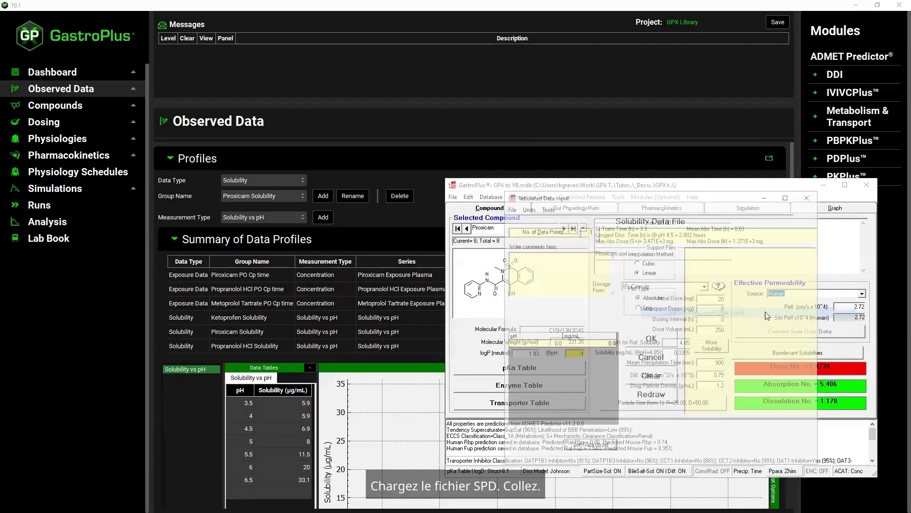
{"action": "left_click", "coordinate": [517, 342]}
{"action": "key", "text": "ctrl+v"}
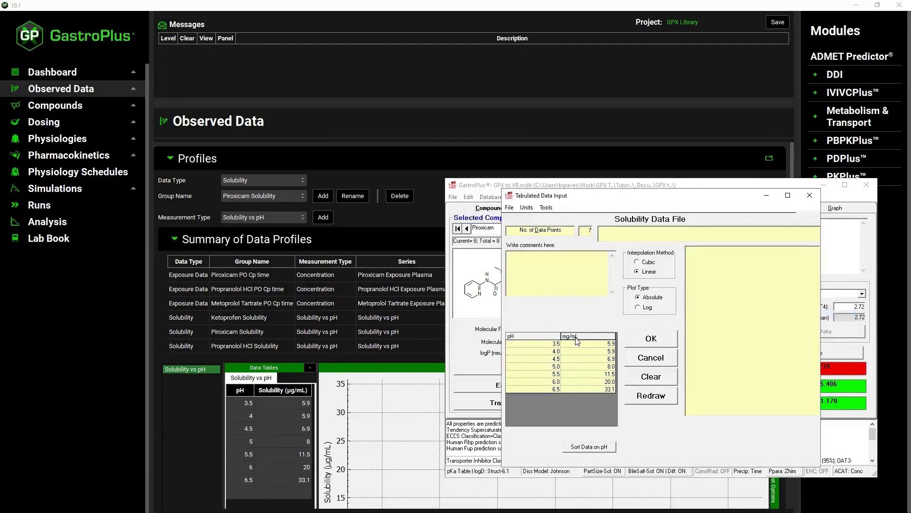
- Set the solubility-pH data units to µg/mL (mg/L) vs pH and redraw the solubility plot
{"action": "left_click", "coordinate": [528, 208]}
{"action": "mouse_move", "coordinate": [655, 281]}
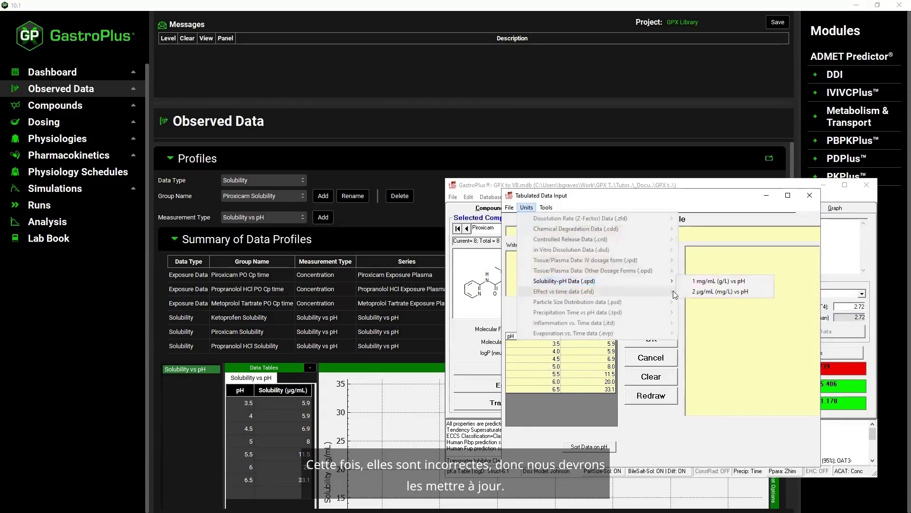
{"action": "left_click", "coordinate": [729, 291]}
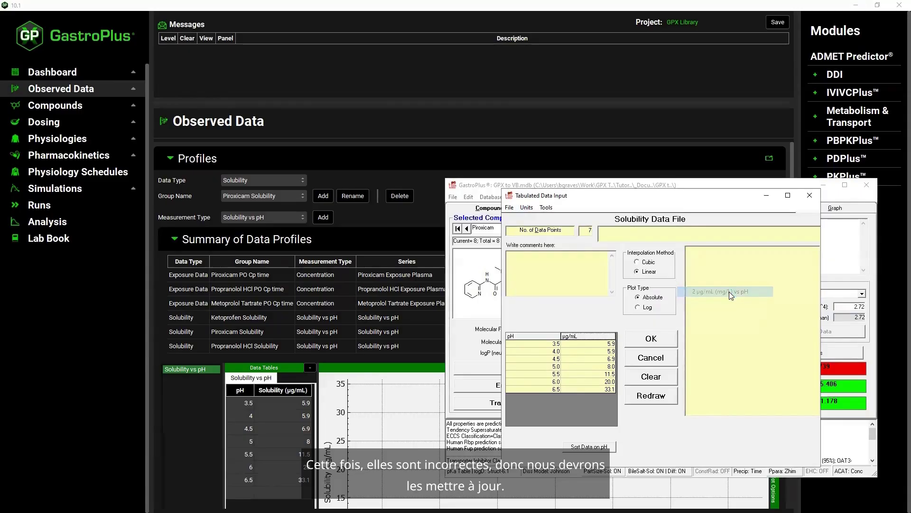
{"action": "left_click", "coordinate": [668, 398]}
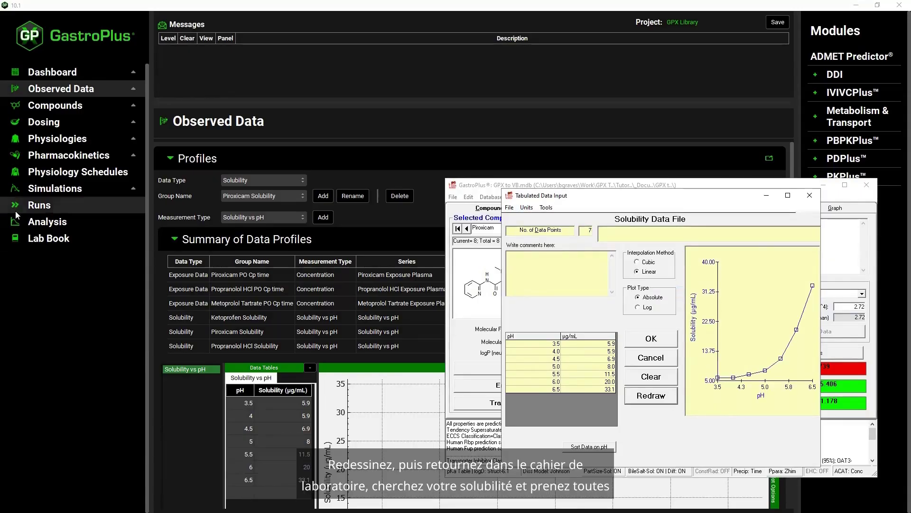
- Copy the Lab Book note for Piroxicam's Solubility vs pH profile into the comments of the GastroPlus 9.9 solubility data file
{"action": "left_click", "coordinate": [45, 238]}
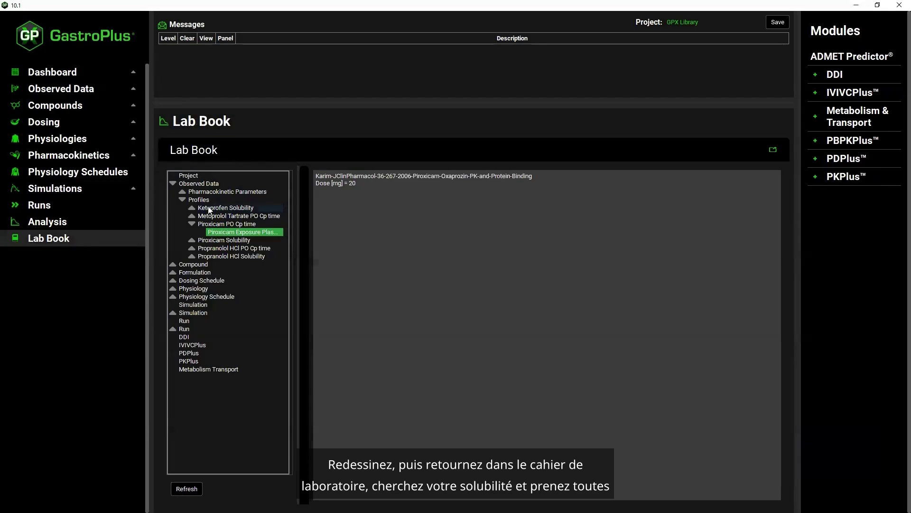
{"action": "left_click", "coordinate": [210, 209]}
{"action": "left_click", "coordinate": [192, 240]}
{"action": "left_click", "coordinate": [227, 249]}
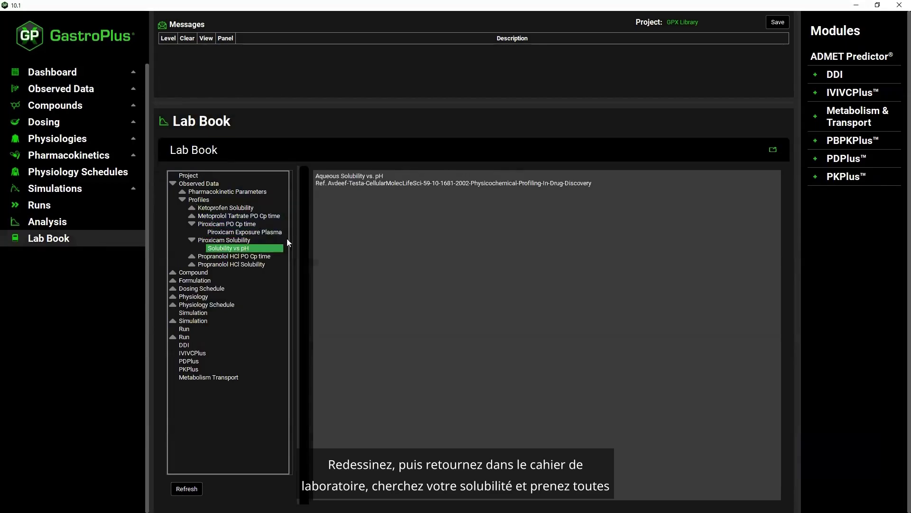
{"action": "left_click_drag", "start_coordinate": [619, 183], "coordinate": [298, 163]}
{"action": "key", "text": "ctrl+c"}
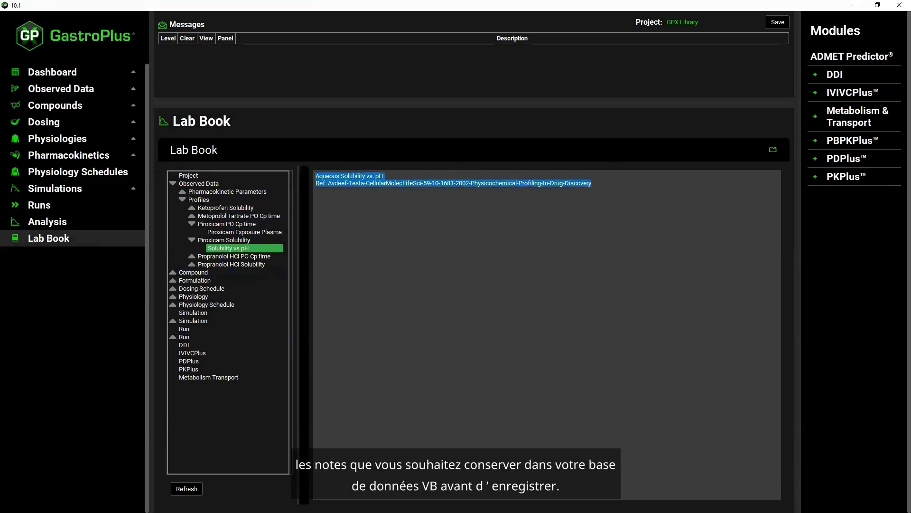
{"action": "key", "text": "alt+Tab"}
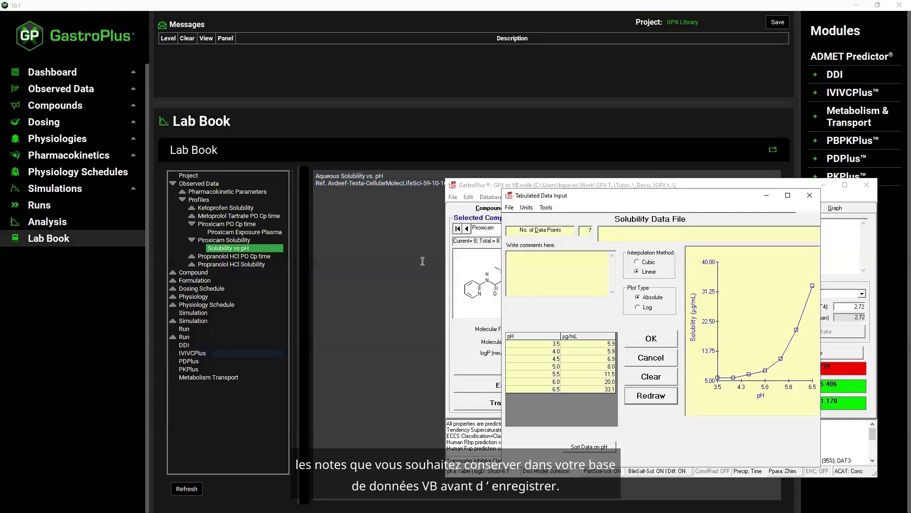
{"action": "left_click", "coordinate": [541, 258]}
{"action": "key", "text": "ctrl+v"}
- Save the solubility table as Piroxicam.spd in the GPX to VB recording folder and accept the data
{"action": "left_click", "coordinate": [512, 209]}
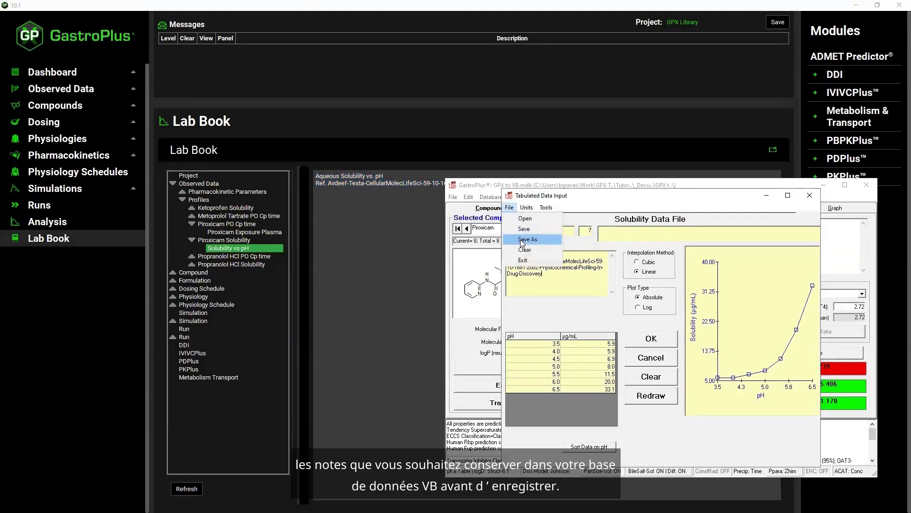
{"action": "left_click", "coordinate": [527, 239]}
{"action": "left_click", "coordinate": [837, 486]}
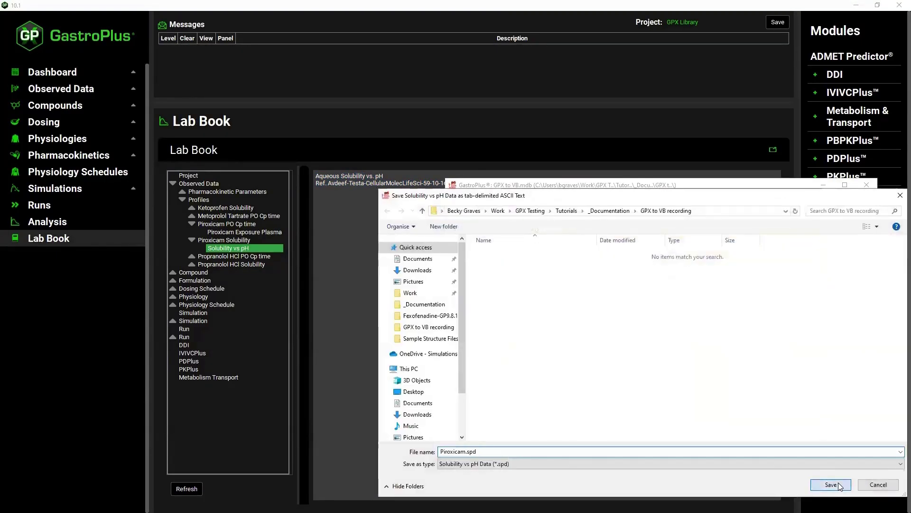
{"action": "left_click", "coordinate": [489, 307]}
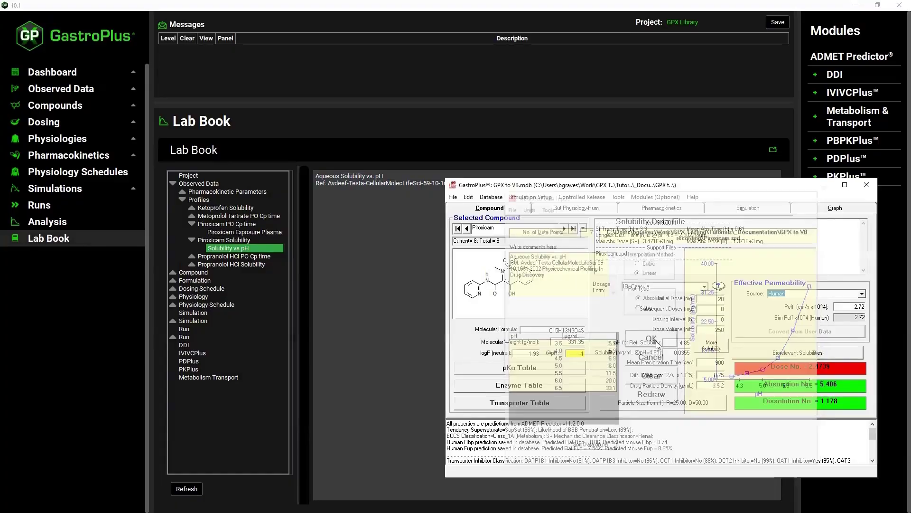
- Show the observed data parameters in GPX and examine the Fa and F values for Piroxicam 20mg PO tablet
{"action": "left_click", "coordinate": [81, 93]}
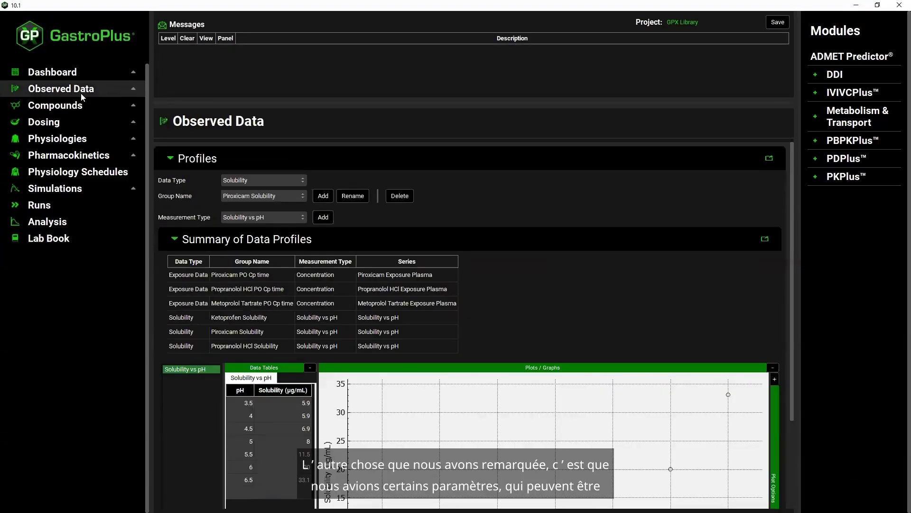
{"action": "left_click", "coordinate": [169, 159]}
{"action": "left_click", "coordinate": [180, 191]}
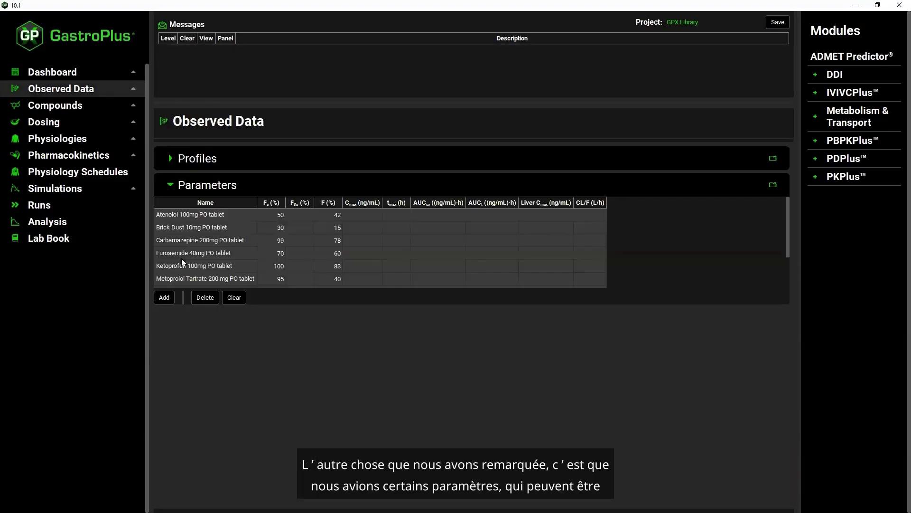
{"action": "scroll", "coordinate": [190, 263], "scroll_direction": "down", "scroll_amount": 1}
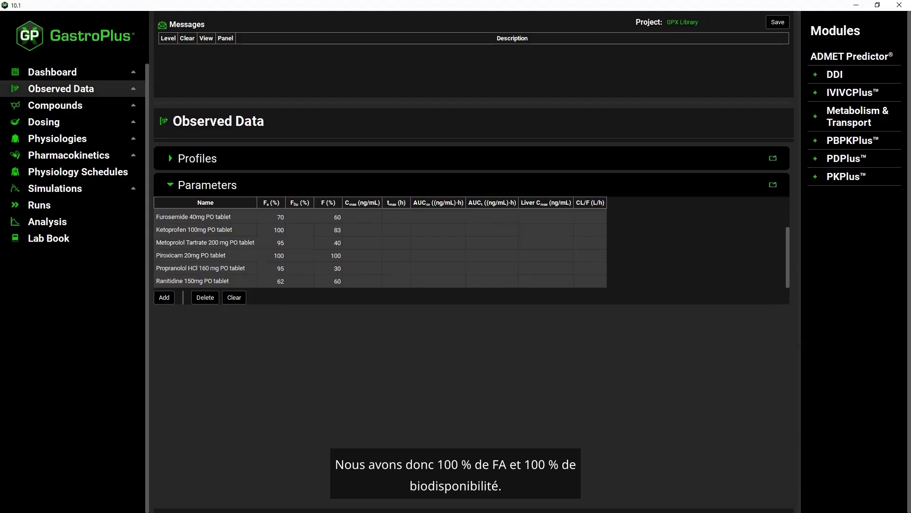
- Enter 100 % for both Fa and F in Piroxicam's observed pharmacokinetic values in GastroPlus 9.9
{"action": "key", "text": "alt+Tab"}
{"action": "left_click", "coordinate": [644, 213]}
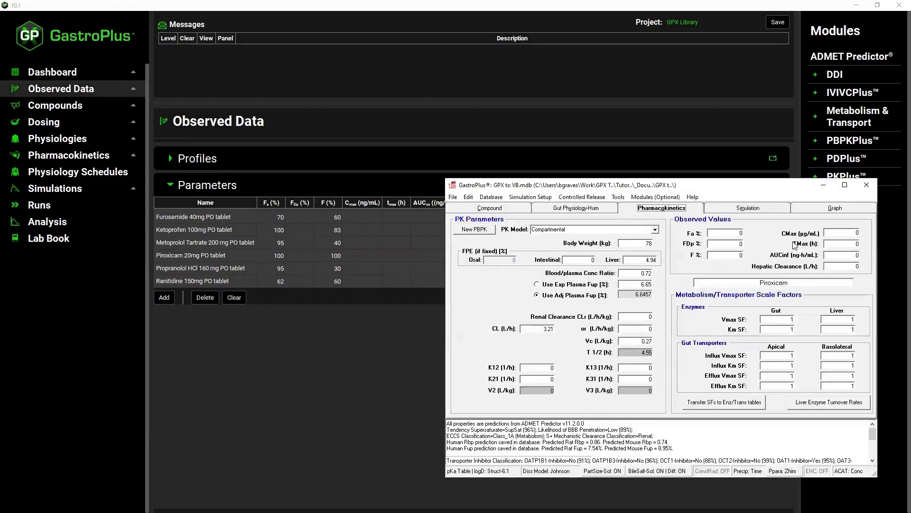
{"action": "key", "text": "Tab"}
{"action": "type", "text": "100"}
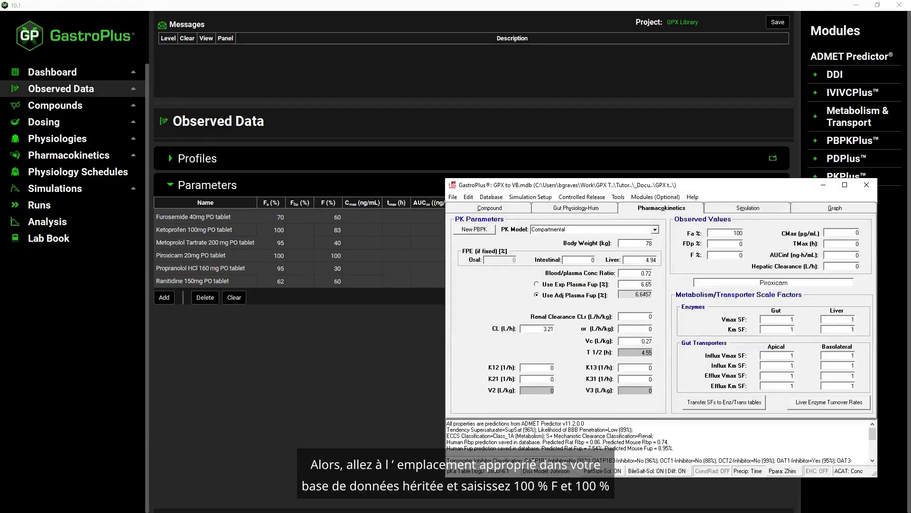
{"action": "key", "text": "BackSpace"}
- Return to the Piroxicam compound data and save the current drug record to the database
{"action": "left_click", "coordinate": [494, 210]}
{"action": "left_click", "coordinate": [492, 197]}
{"action": "left_click", "coordinate": [550, 230]}
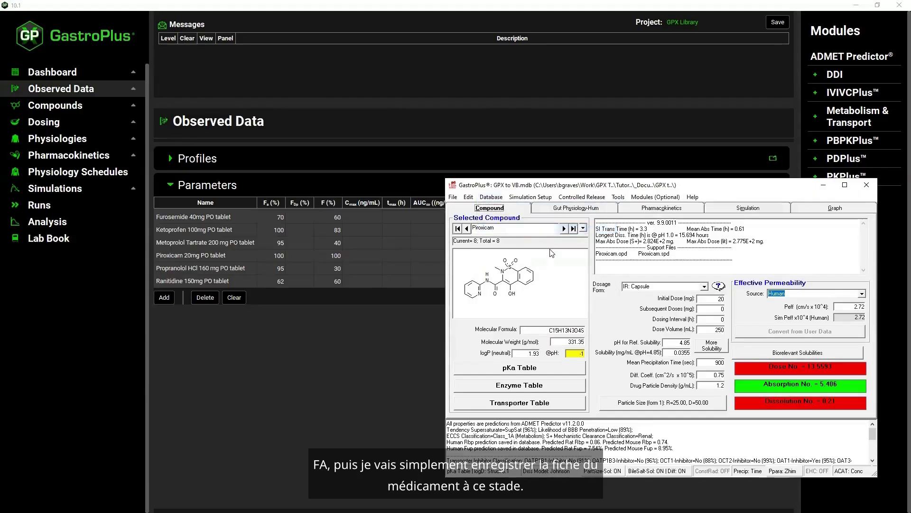
- Select Piroxicam in the Compounds view of GPX and display its molecular properties
{"action": "left_click", "coordinate": [78, 105]}
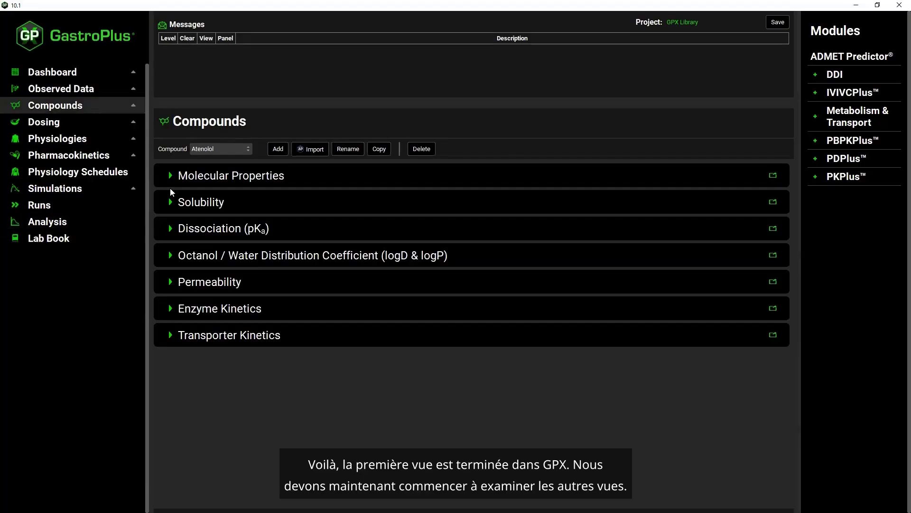
{"action": "left_click", "coordinate": [196, 150]}
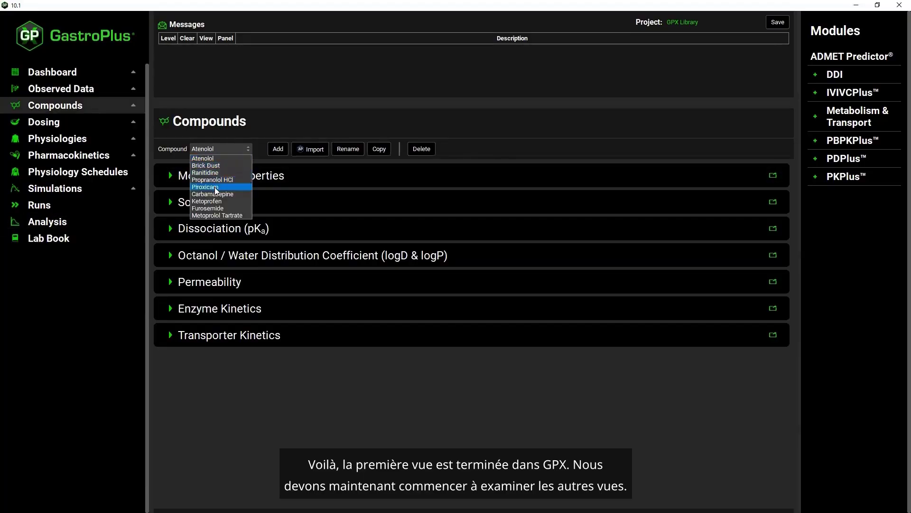
{"action": "left_click", "coordinate": [216, 188]}
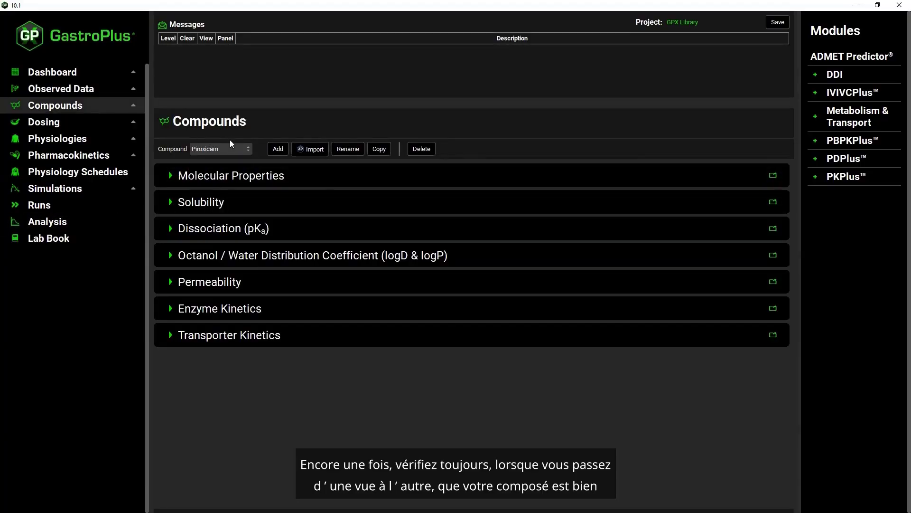
{"action": "left_click", "coordinate": [173, 176]}
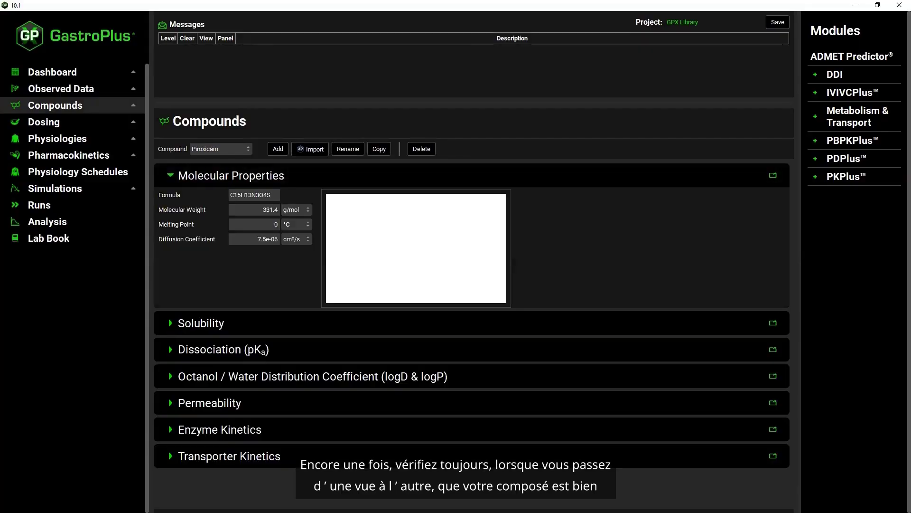
- Compare Piroxicam's molecular weight, diffusion coefficient and melting point with the GastroPlus 9.9 record and dissolution model settings, then collapse the molecular properties
{"action": "key", "text": "alt+Tab"}
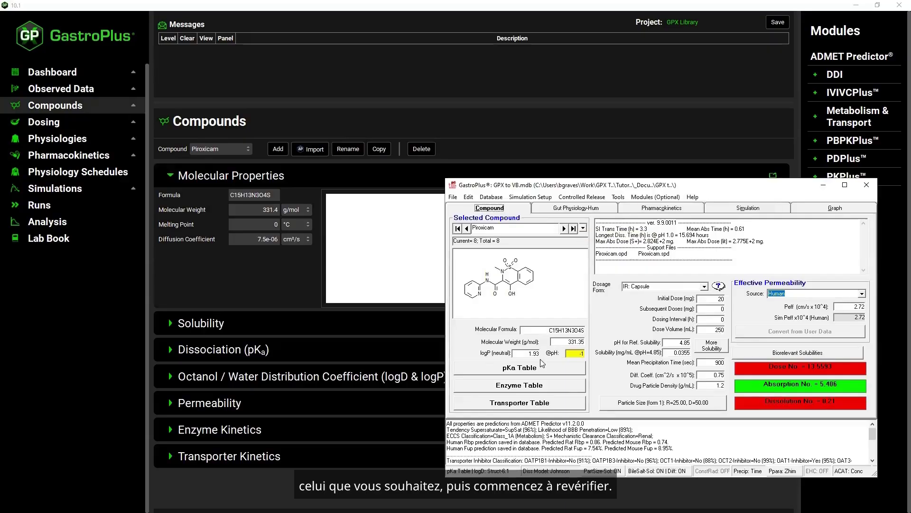
{"action": "mouse_move", "coordinate": [564, 342]}
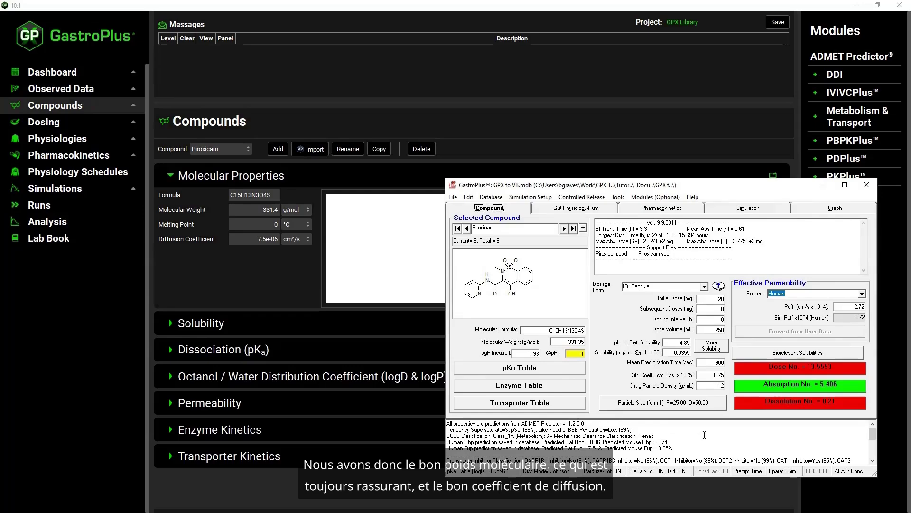
{"action": "left_click", "coordinate": [104, 401]}
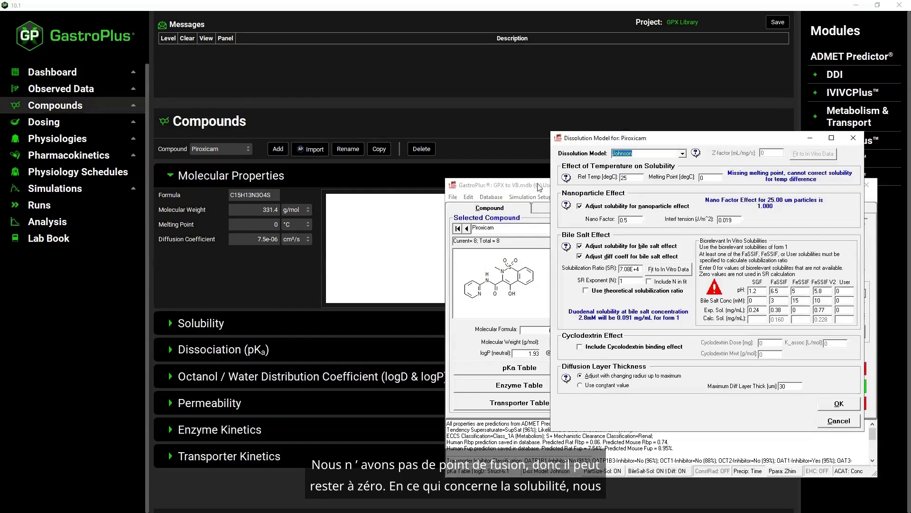
{"action": "left_click", "coordinate": [170, 175]}
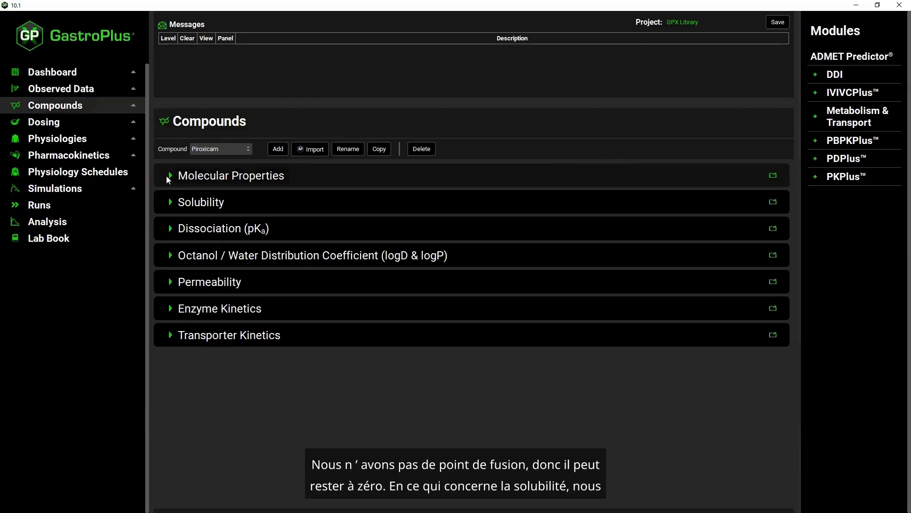
- Match Piroxicam's GPX solubility in the GastroPlus 9.9 record by setting the reference solubility pH to 3.5 and solubility to 5.9E-3 mg/mL
{"action": "left_click", "coordinate": [169, 203]}
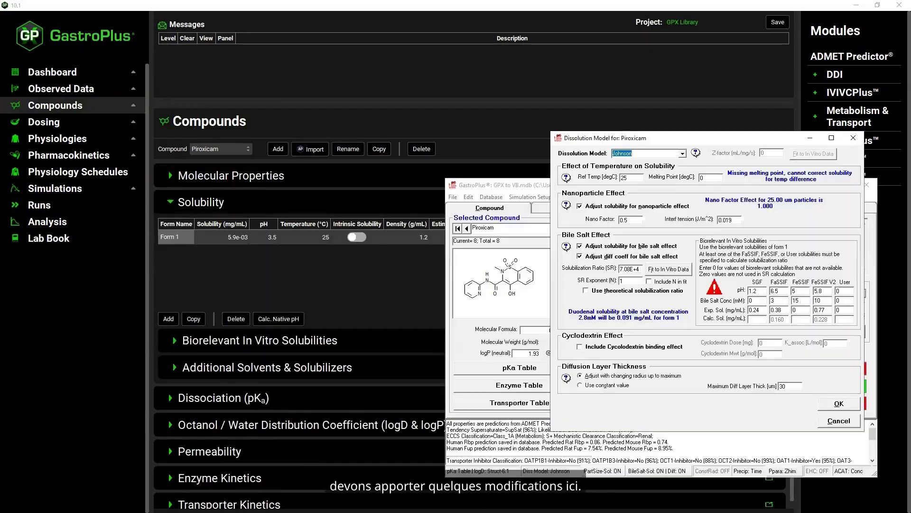
{"action": "left_click", "coordinate": [583, 422]}
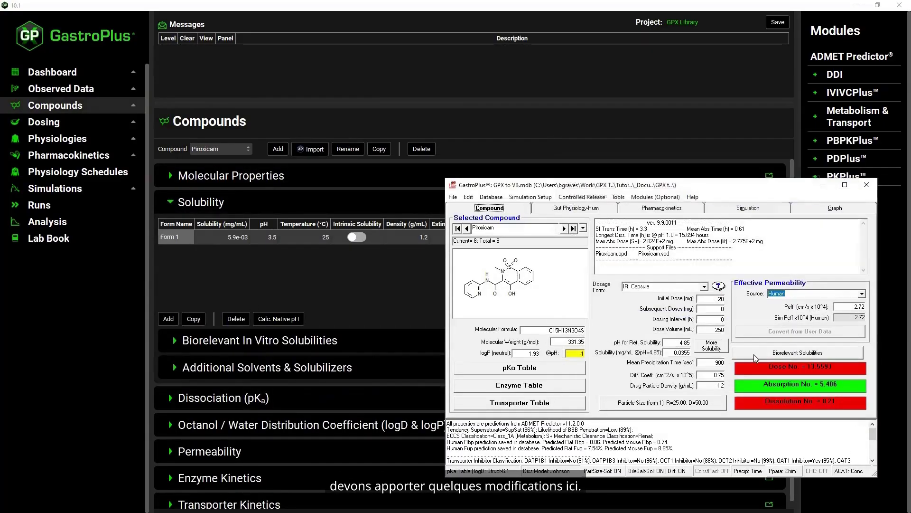
{"action": "left_click_drag", "start_coordinate": [666, 343], "coordinate": [746, 339]}
{"action": "type", "text": "3.5"}
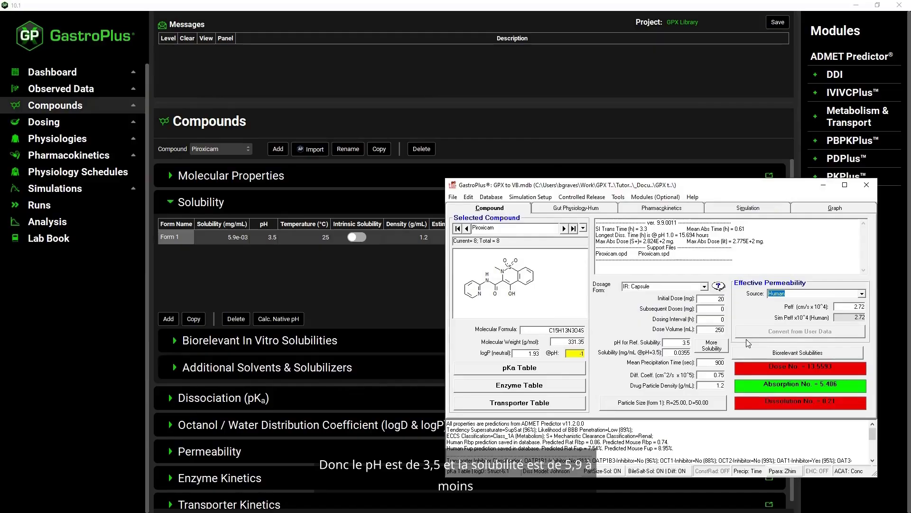
{"action": "left_click_drag", "start_coordinate": [674, 352], "coordinate": [721, 356]}
{"action": "type", "text": "5.9e-3"}
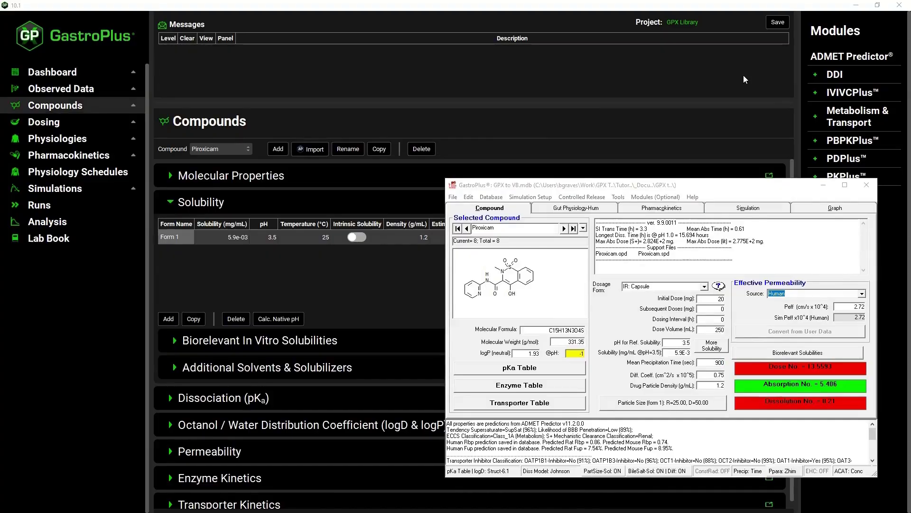
- Compare Piroxicam's reference temperature, particle density and interfacial tension in GPX with the GastroPlus 9.9 record and its dissolution model
{"action": "left_click_drag", "start_coordinate": [744, 76], "coordinate": [744, 75]}
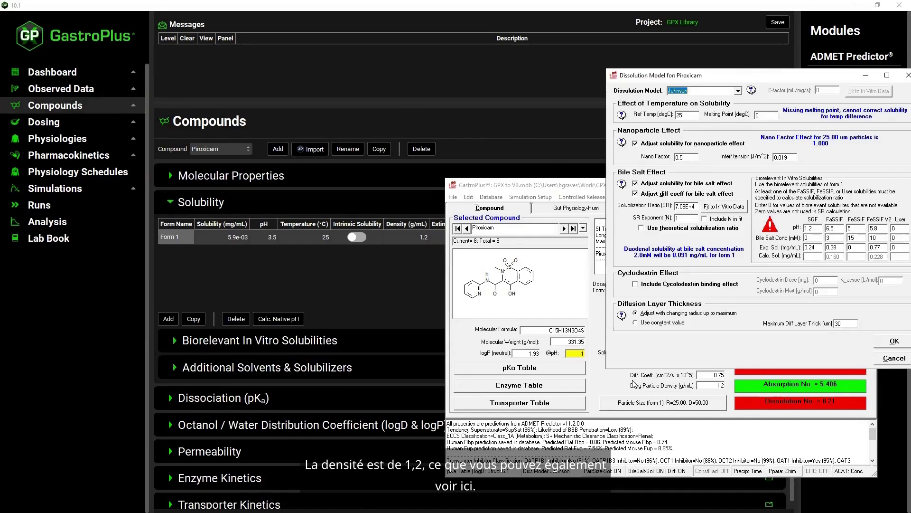
{"action": "left_click", "coordinate": [396, 303]}
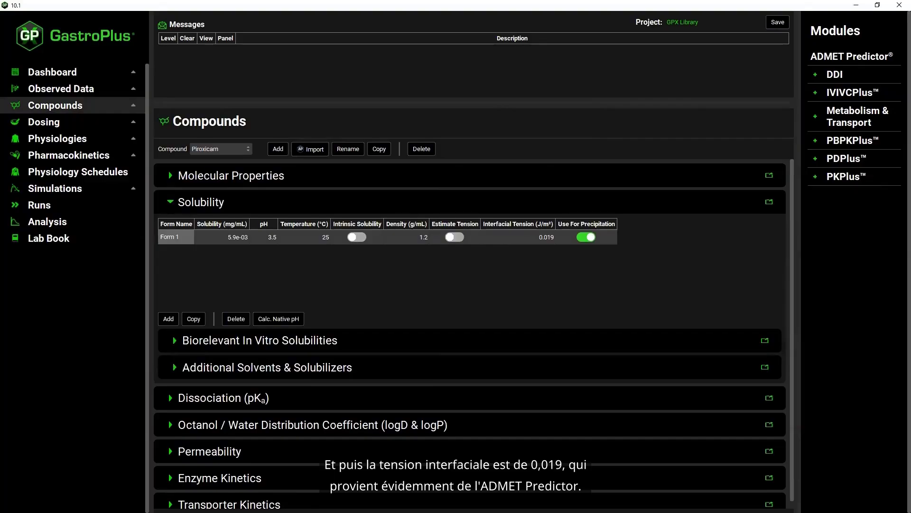
{"action": "key", "text": "alt+Tab"}
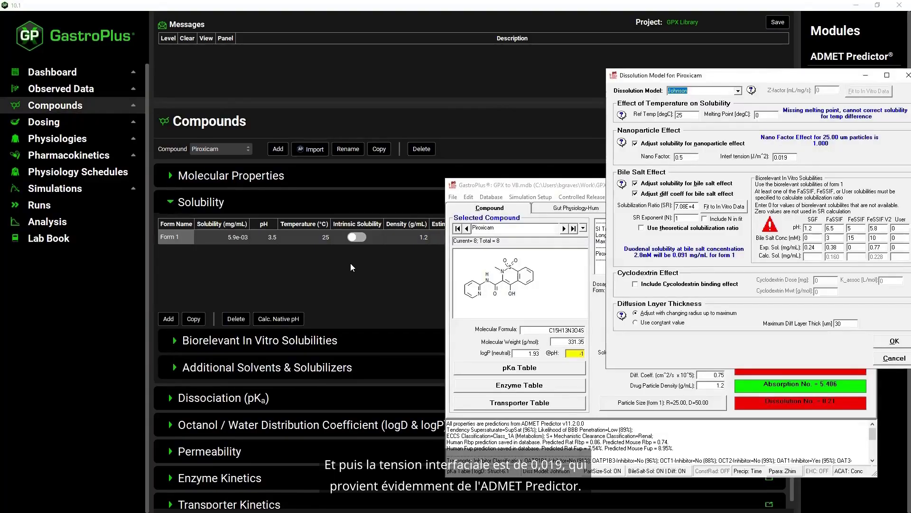
{"action": "scroll", "coordinate": [352, 262], "scroll_direction": "down", "scroll_amount": 1}
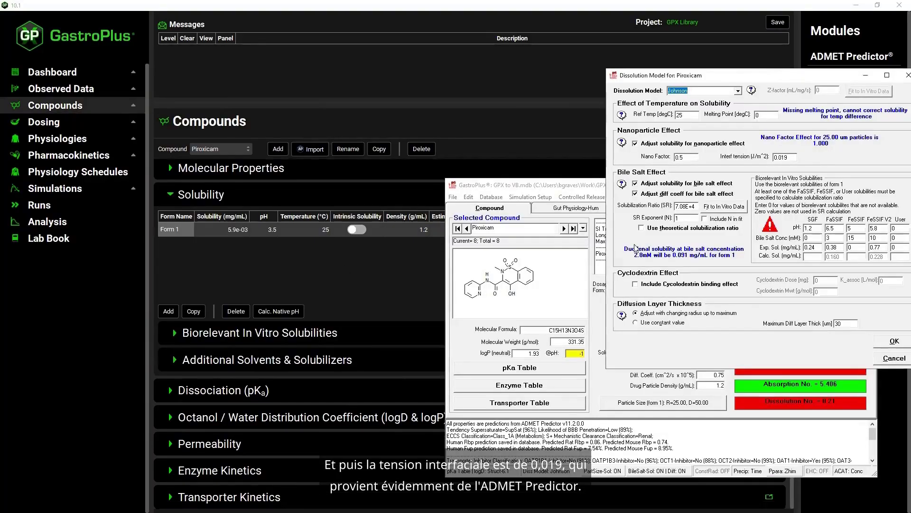
{"action": "left_click", "coordinate": [894, 342]}
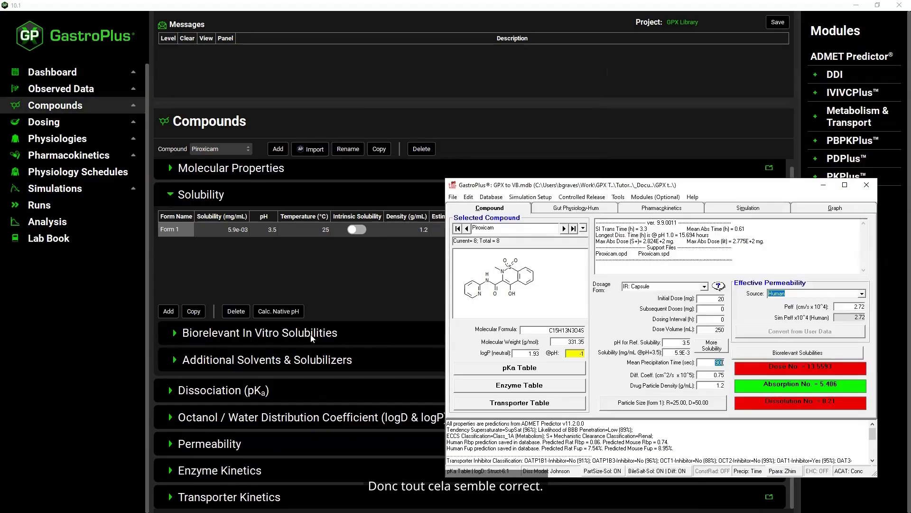
- Compare Piroxicam's biorelevant in vitro solubilities in GPX with those in the GastroPlus 9.9 dissolution model
{"action": "left_click", "coordinate": [193, 336]}
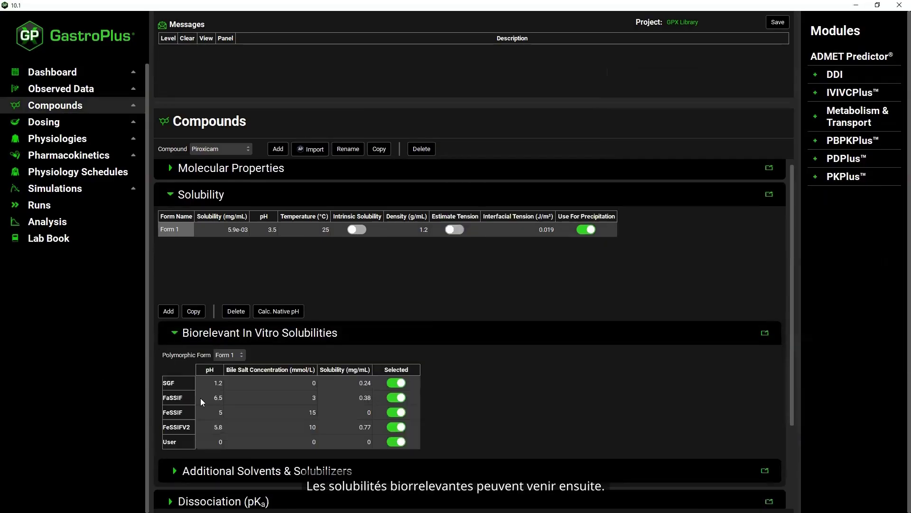
{"action": "key", "text": "alt+Tab"}
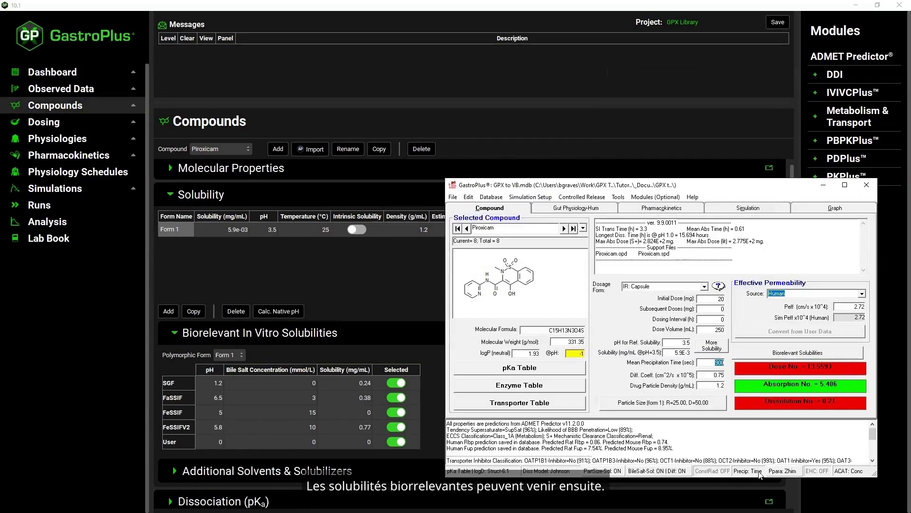
{"action": "left_click", "coordinate": [247, 335]}
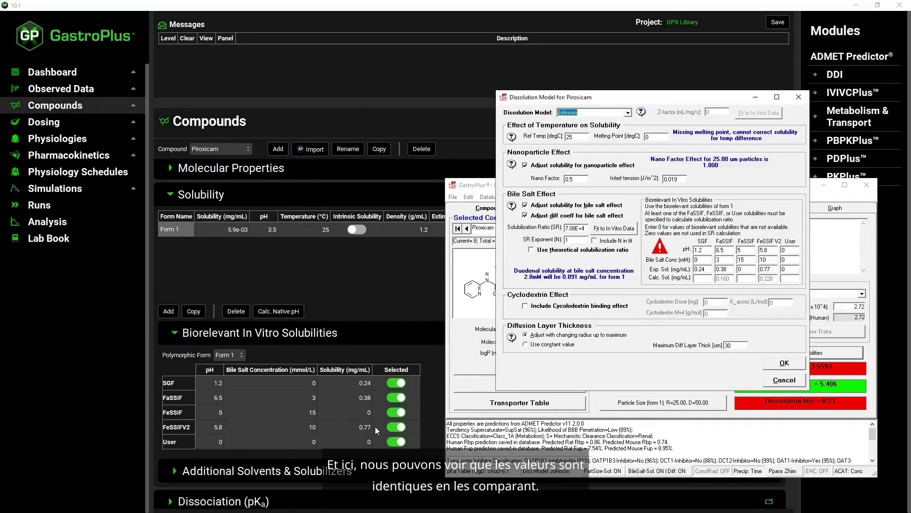
{"action": "left_click", "coordinate": [176, 330]}
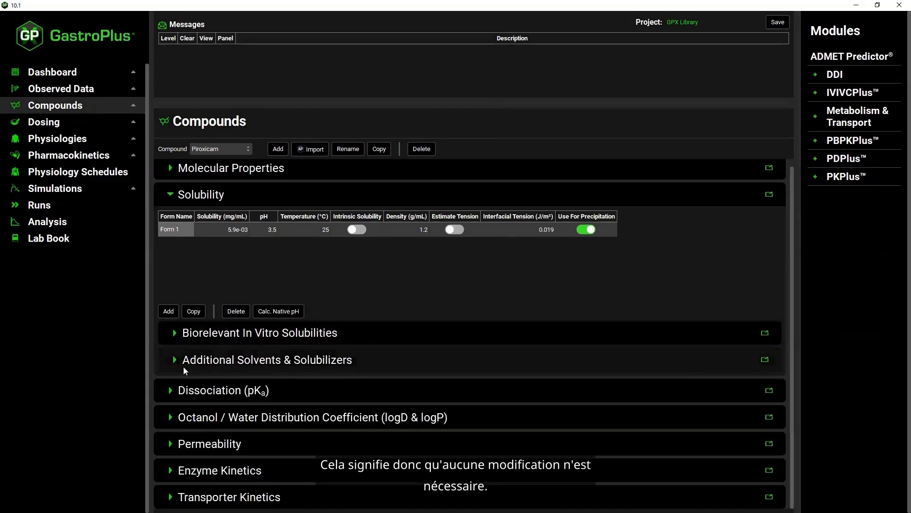
- Save the solubility changes to the GastroPlus 9.9 record, check its pKa table against the GPX dissociation values, and save the table
{"action": "left_click", "coordinate": [170, 195]}
{"action": "left_click", "coordinate": [171, 228]}
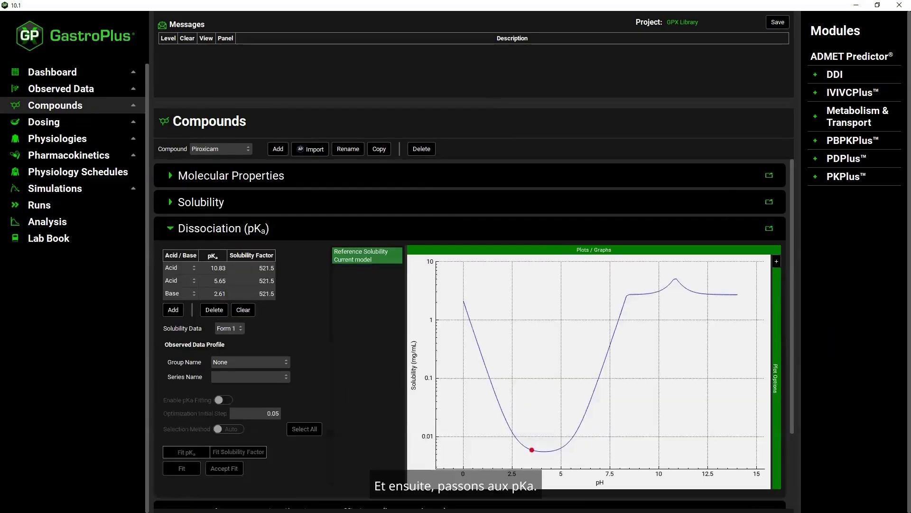
{"action": "key", "text": "alt+Tab"}
{"action": "left_click", "coordinate": [791, 364]}
{"action": "left_click", "coordinate": [531, 368]}
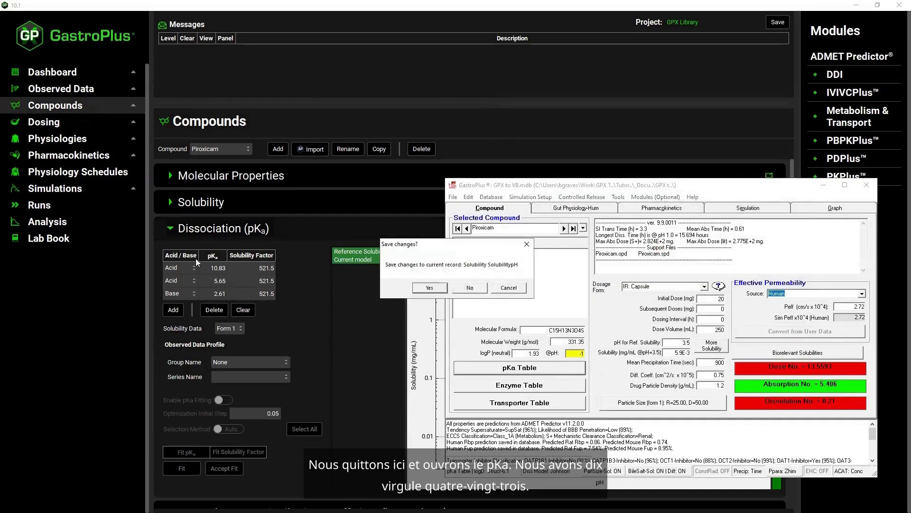
{"action": "left_click", "coordinate": [429, 288]}
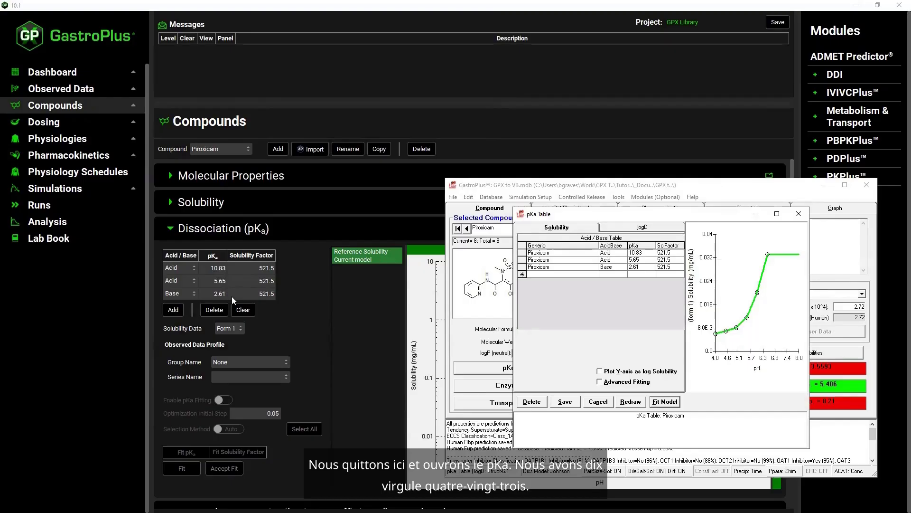
{"action": "left_click", "coordinate": [573, 400]}
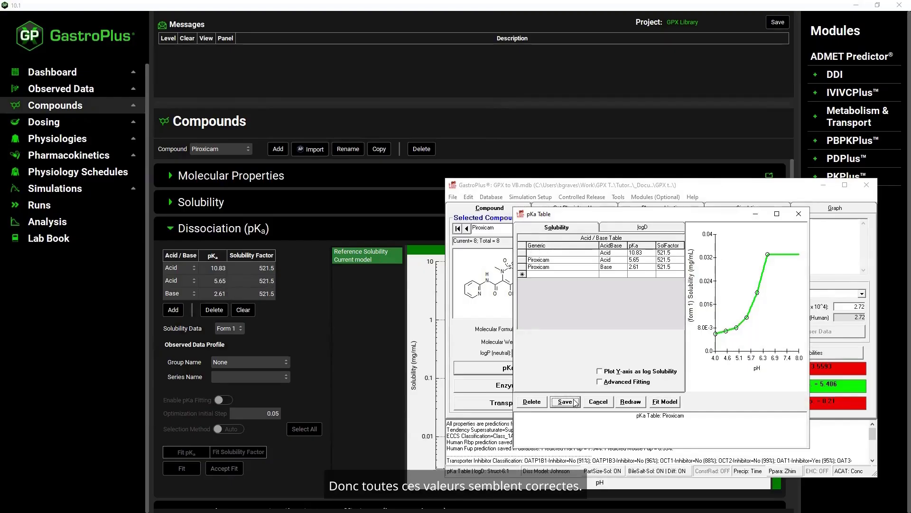
- Display the GPX octanol/water distribution settings and set Piroxicam's neutral logP to 1.98 in the GastroPlus 9.9 record
{"action": "left_click", "coordinate": [171, 229]}
{"action": "left_click", "coordinate": [169, 255]}
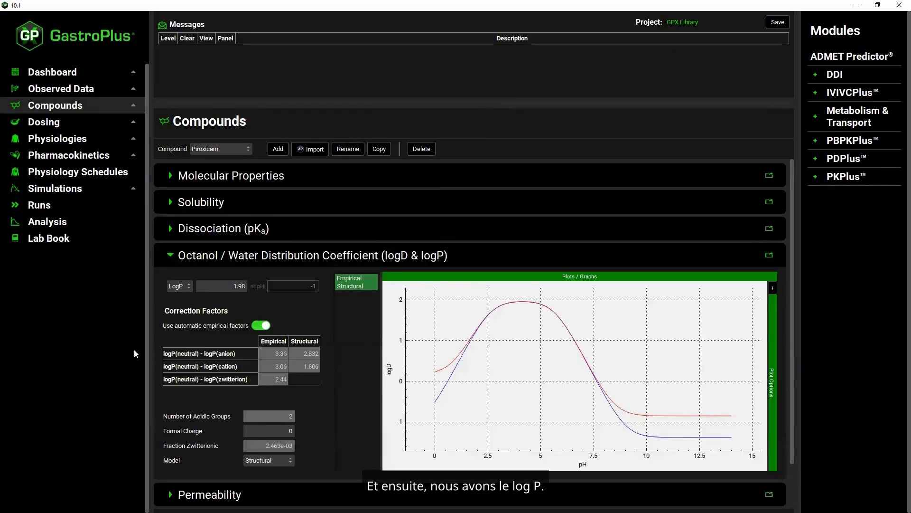
{"action": "key", "text": "alt+Tab"}
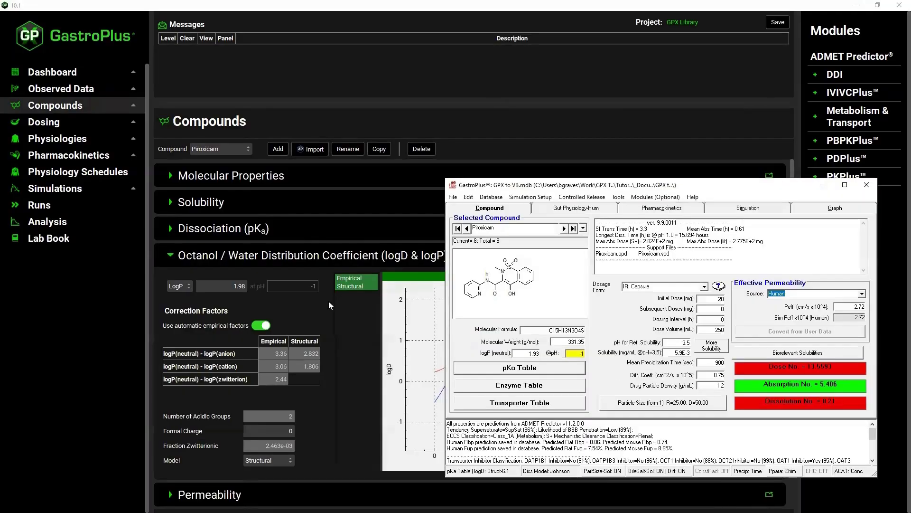
{"action": "left_click_drag", "start_coordinate": [536, 355], "coordinate": [544, 356]}
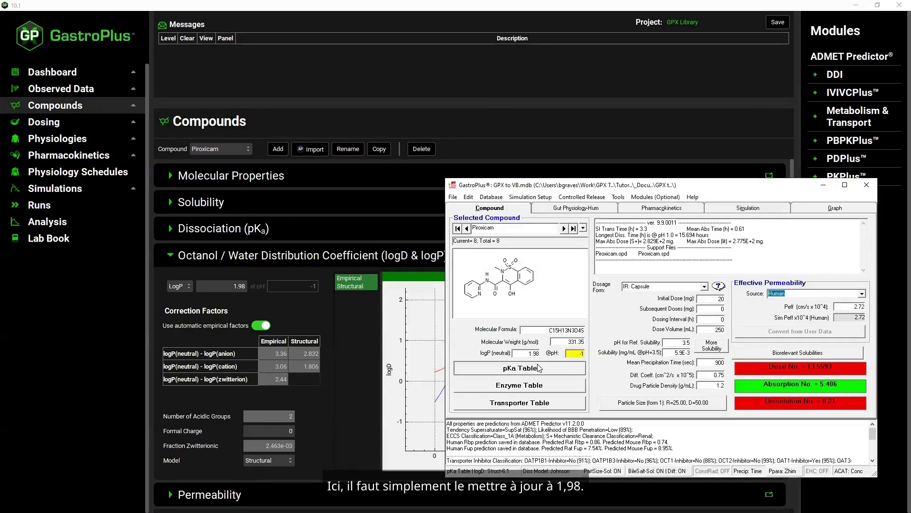
- Save the logP change to the record, check the pKa table's logD correction factors and model against GPX, and save the table
{"action": "left_click", "coordinate": [526, 368]}
{"action": "left_click", "coordinate": [420, 289]}
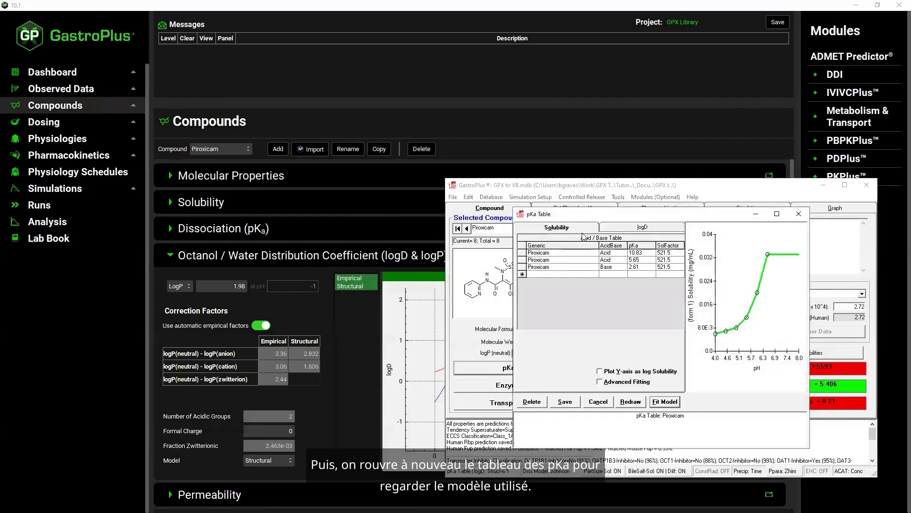
{"action": "left_click", "coordinate": [608, 228]}
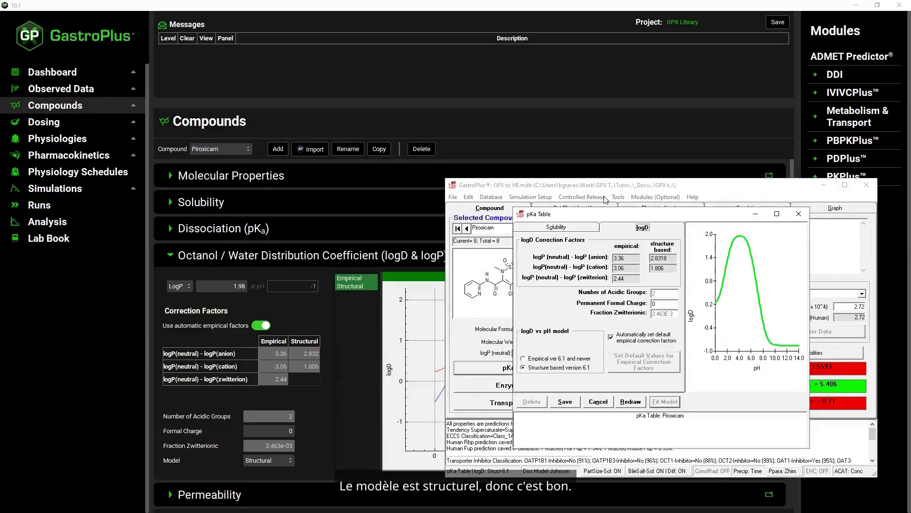
{"action": "left_click", "coordinate": [565, 401]}
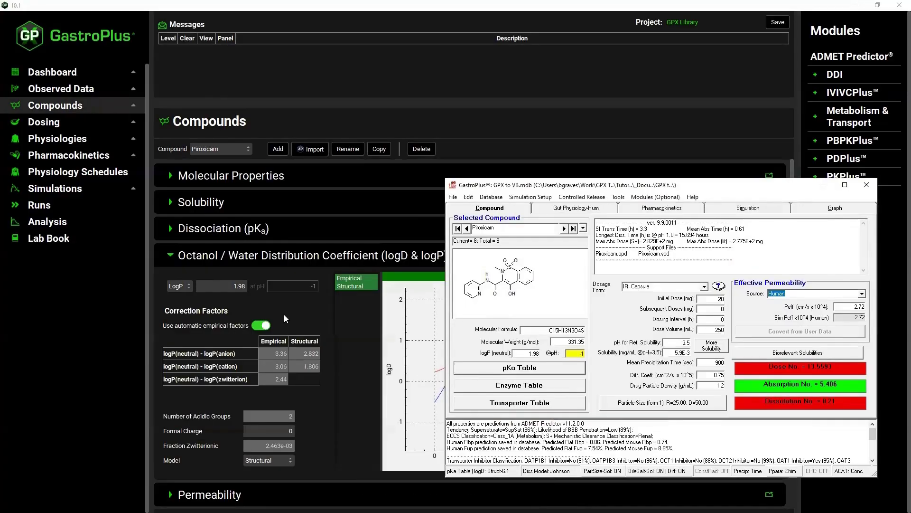
- Select Piroxicam Solubility as the observed data group in the GPX Dissociation (pKa) settings to overlay it on the solubility profile
{"action": "left_click", "coordinate": [167, 227]}
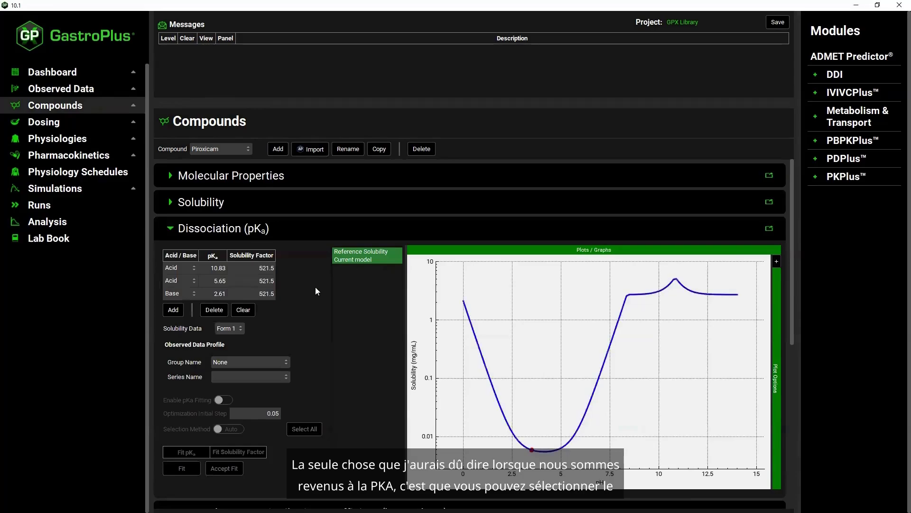
{"action": "left_click", "coordinate": [243, 360]}
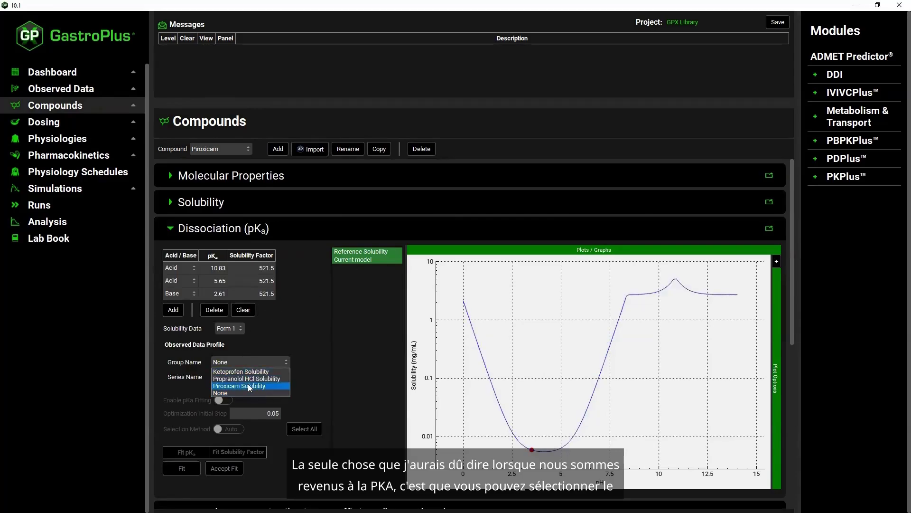
{"action": "left_click", "coordinate": [250, 385]}
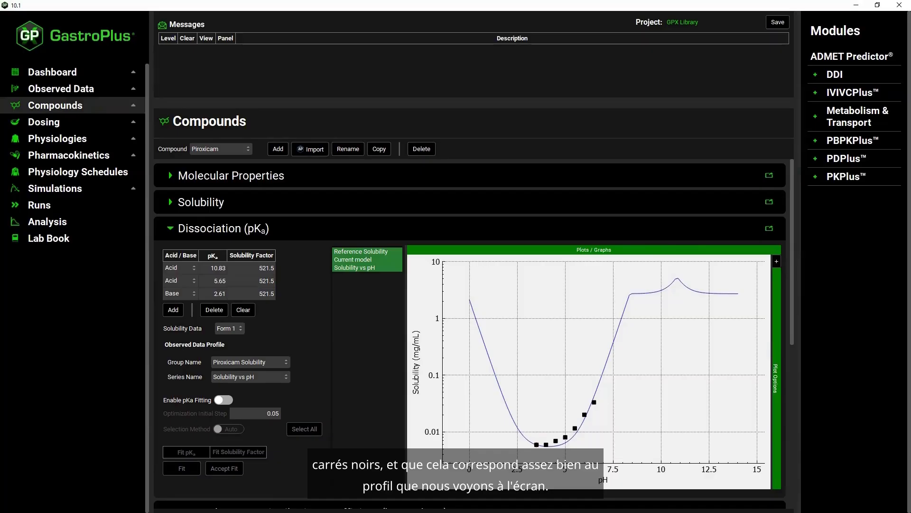
- Plot the solubility profile on a log Y-axis in the GastroPlus 9.9 pKa table, compare it with the GPX plot, and close the table
{"action": "key", "text": "alt+Tab"}
{"action": "left_click", "coordinate": [488, 367]}
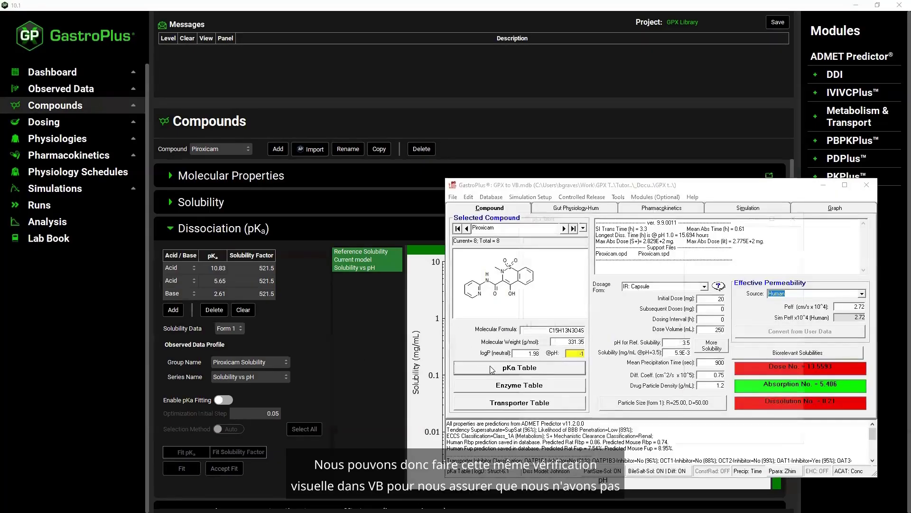
{"action": "left_click", "coordinate": [617, 371]}
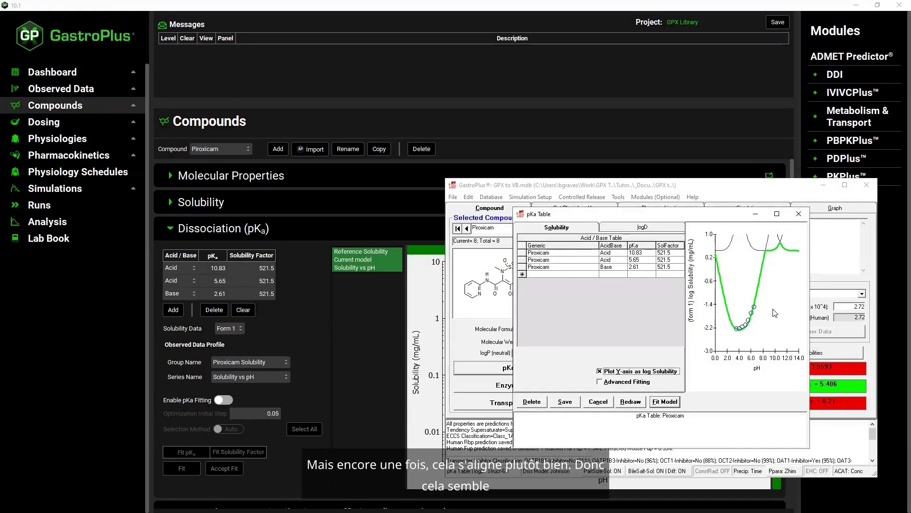
{"action": "left_click", "coordinate": [799, 214]}
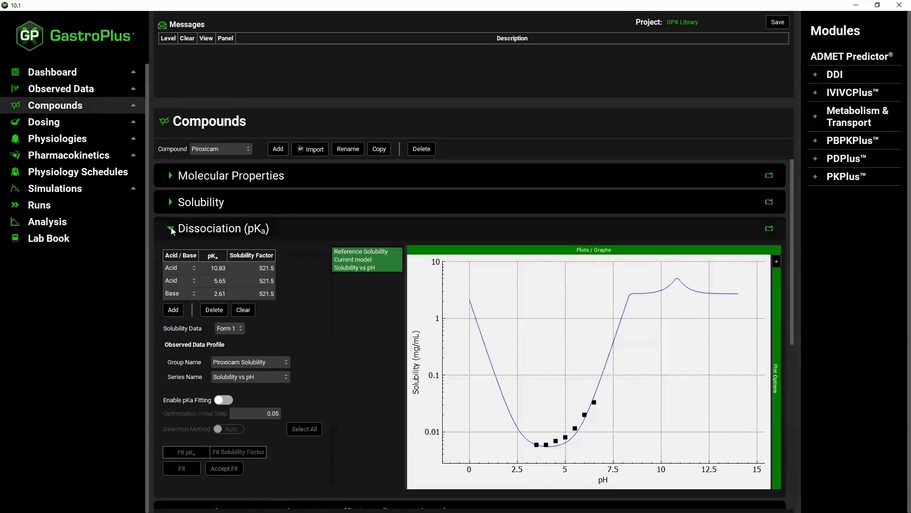
- Display Piroxicam's GPX permeability and set the human Peff to 6.65 cm/s x 10^4 in the GastroPlus 9.9 record
{"action": "left_click", "coordinate": [173, 228]}
{"action": "left_click", "coordinate": [171, 255]}
{"action": "left_click", "coordinate": [171, 283]}
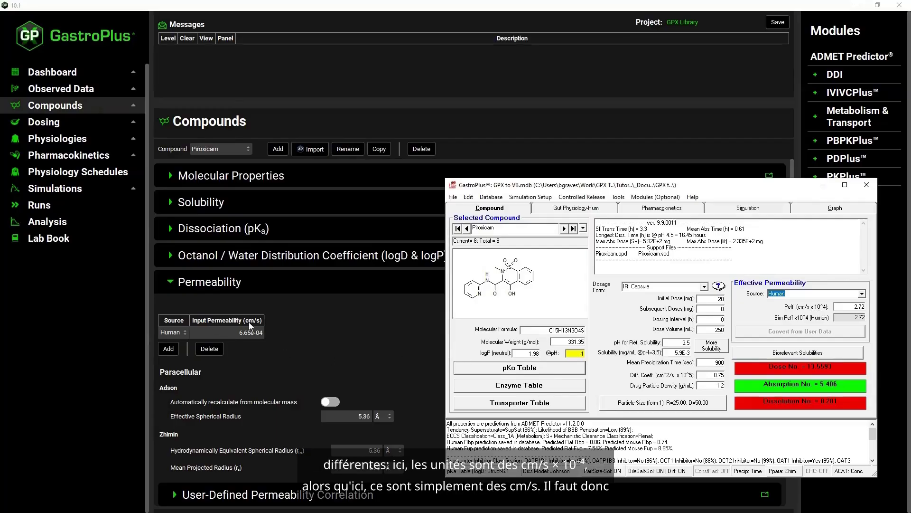
{"action": "double_click", "coordinate": [845, 308]}
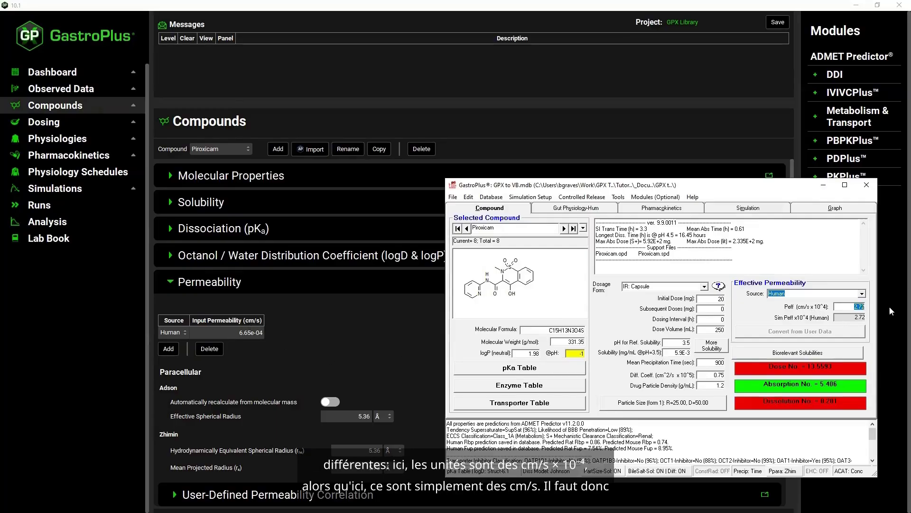
{"action": "type", "text": "6.65"}
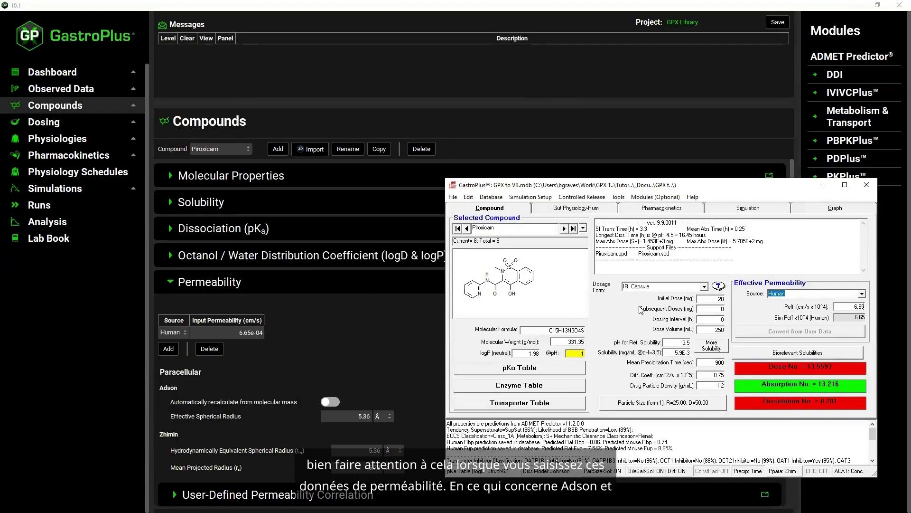
- Check the Zhimin paracellular model and molecular radii in the GastroPlus 9.9 permeability model, and display Piroxicam's enzyme kinetics in GPX
{"action": "left_click", "coordinate": [783, 471]}
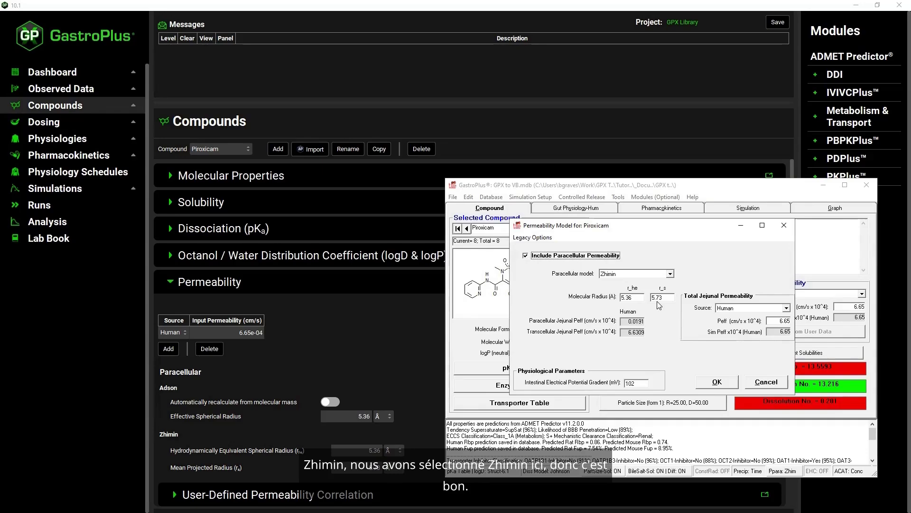
{"action": "left_click", "coordinate": [717, 382]}
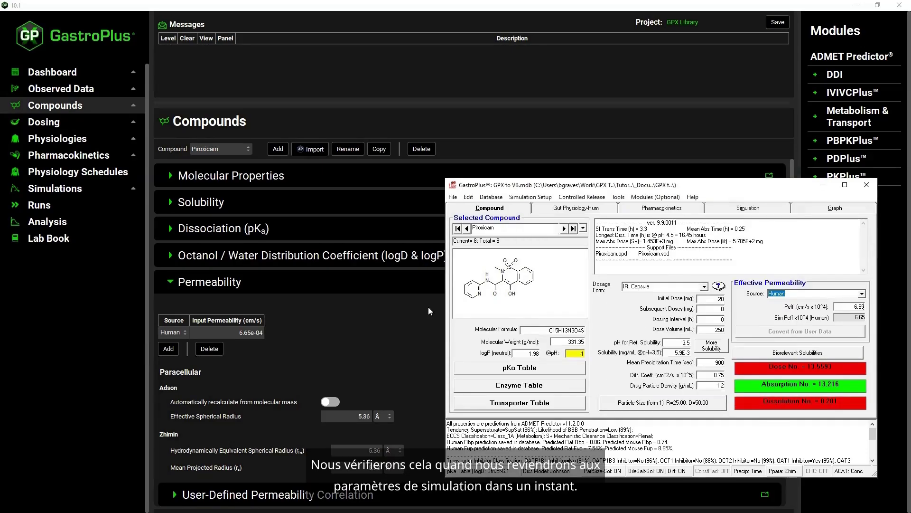
{"action": "left_click", "coordinate": [172, 283]}
{"action": "left_click", "coordinate": [170, 309]}
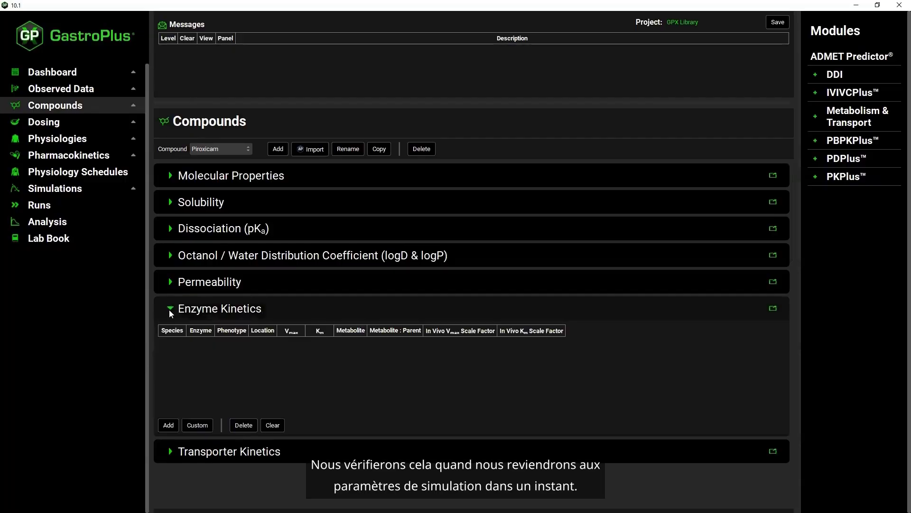
- Collapse Piroxicam's enzyme kinetics in GPX, check its transporter kinetics, and collapse them as well
{"action": "left_click", "coordinate": [169, 310]}
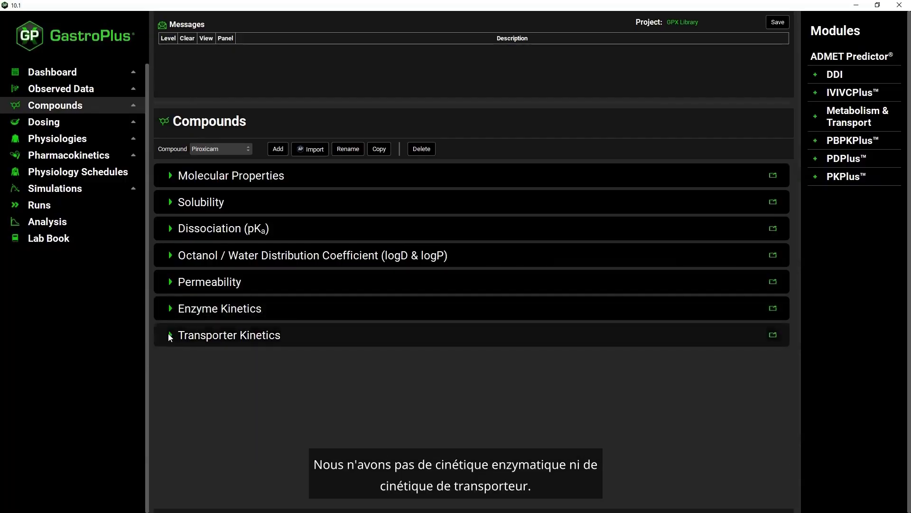
{"action": "left_click", "coordinate": [169, 335]}
{"action": "left_click", "coordinate": [170, 335]}
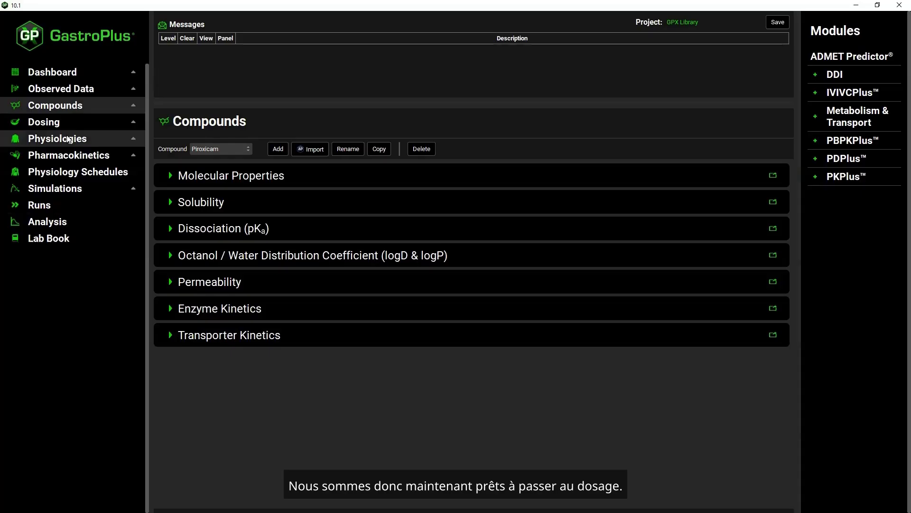
- Check the dose schedule used by the Piroxicam 20mg PO capsule simulation, and display the 20mg PO capsule 25um dosing schedule in GPX
{"action": "left_click", "coordinate": [56, 127]}
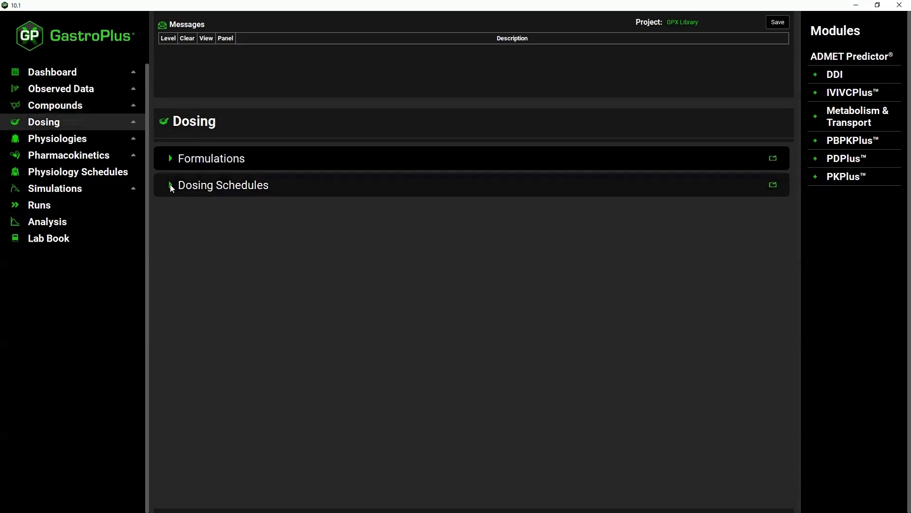
{"action": "left_click", "coordinate": [170, 185]}
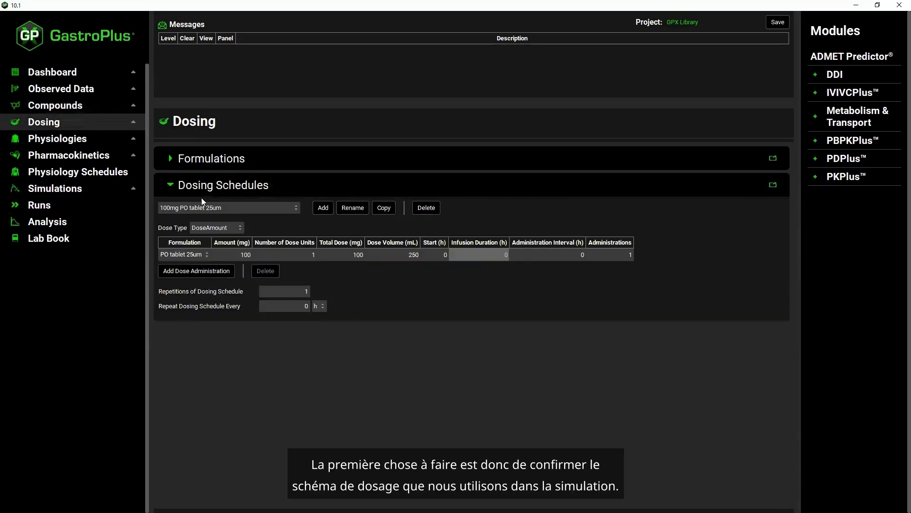
{"action": "left_click", "coordinate": [40, 192]}
{"action": "scroll", "coordinate": [222, 189], "scroll_direction": "up", "scroll_amount": 15}
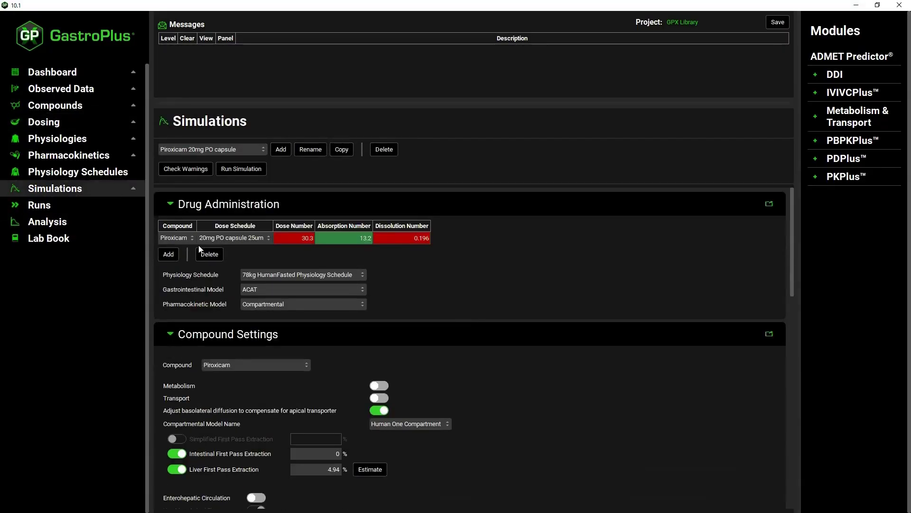
{"action": "left_click", "coordinate": [60, 124]}
{"action": "left_click", "coordinate": [227, 207]}
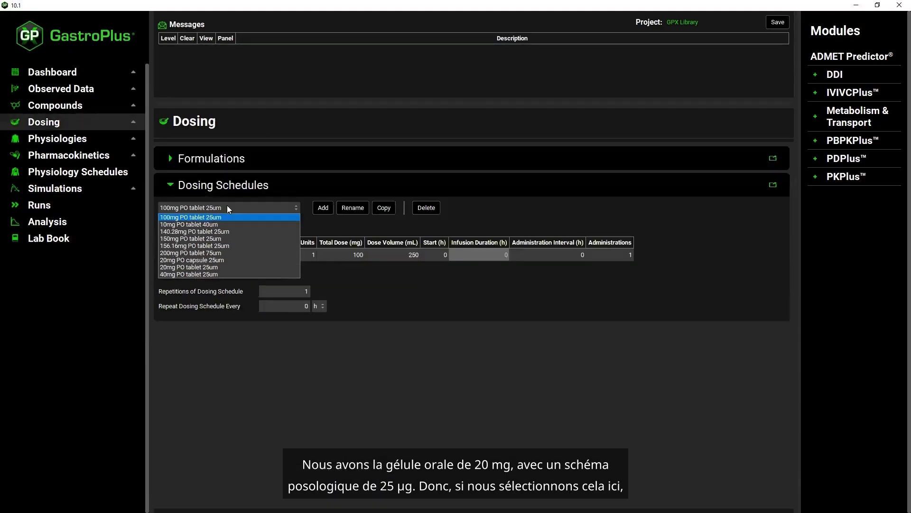
{"action": "left_click", "coordinate": [227, 259]}
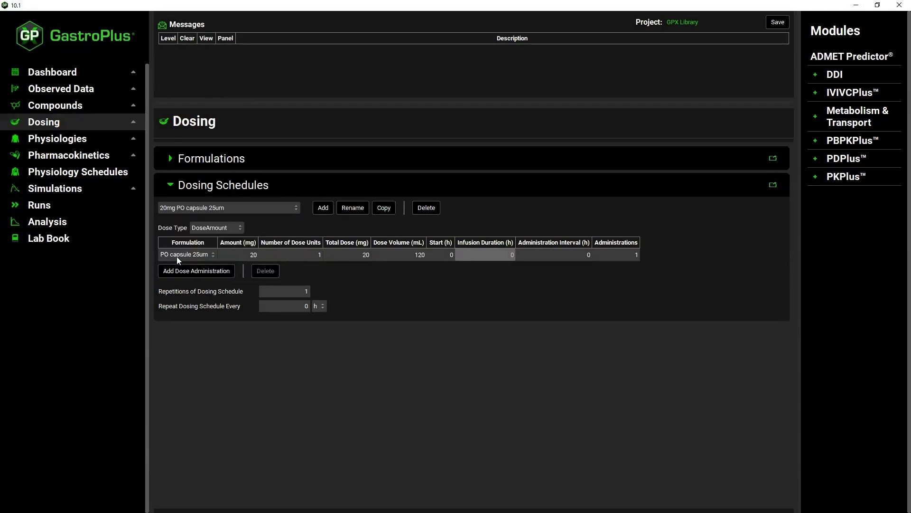
- Compare the GPX PO capsule 25um formulation's particle size settings with the particle size distribution in GastroPlus 9.9, and close that distribution
{"action": "left_click", "coordinate": [171, 158]}
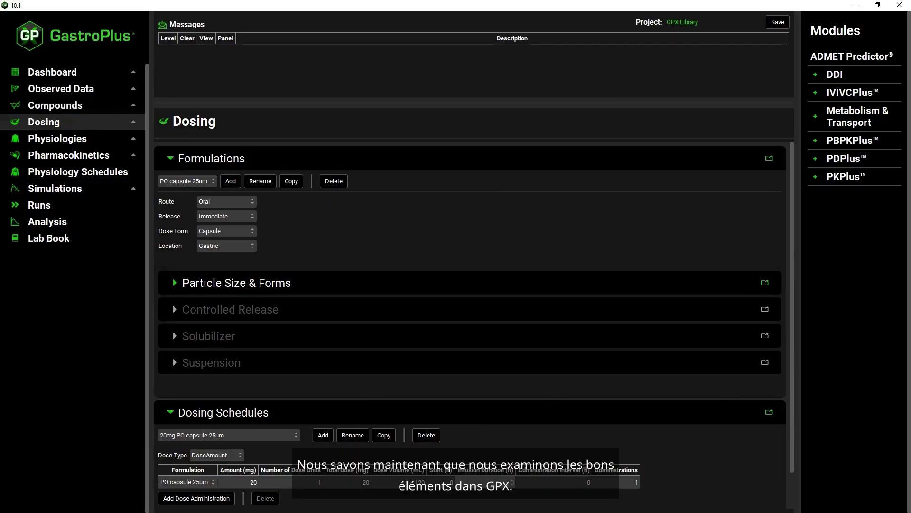
{"action": "key", "text": "alt+Tab"}
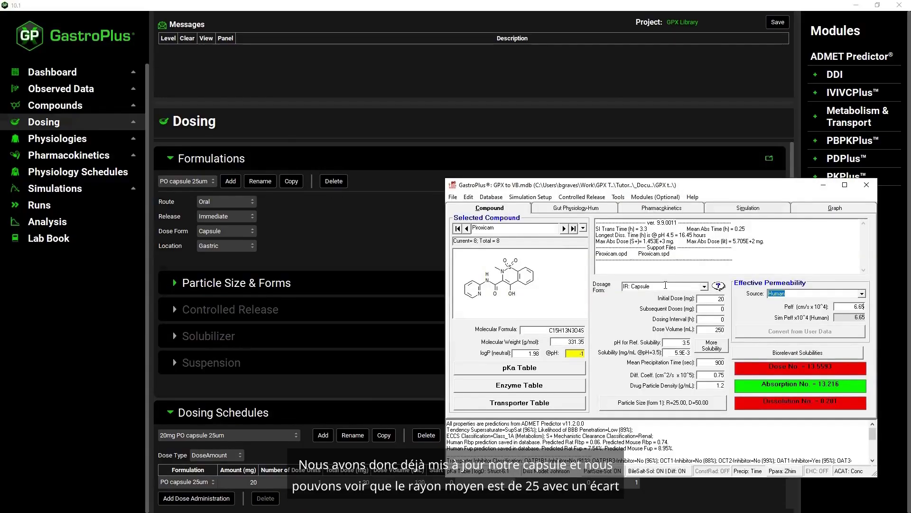
{"action": "left_click", "coordinate": [175, 282]}
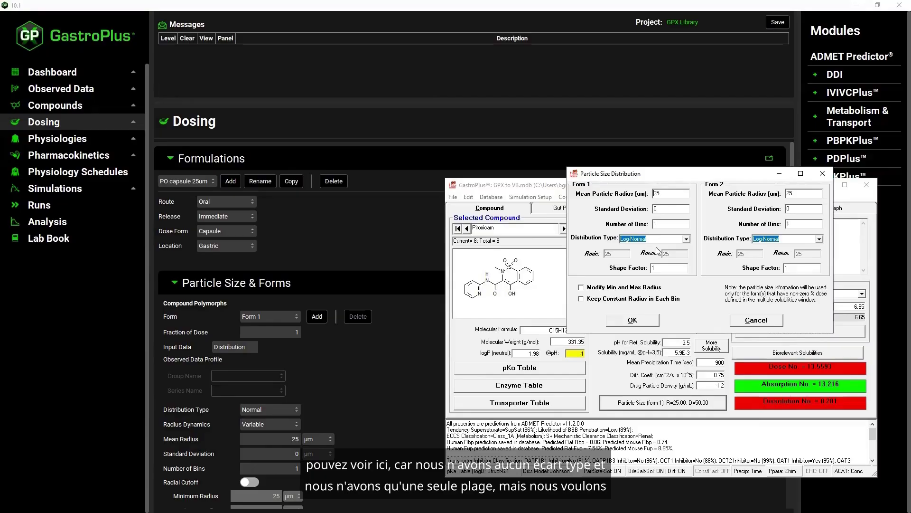
{"action": "scroll", "coordinate": [324, 380], "scroll_direction": "down", "scroll_amount": 3}
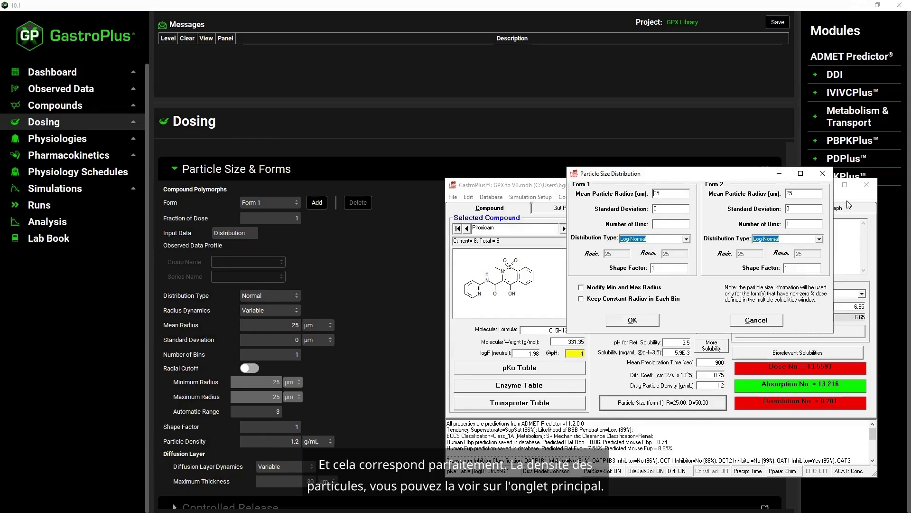
{"action": "left_click_drag", "start_coordinate": [724, 173], "coordinate": [702, 117]}
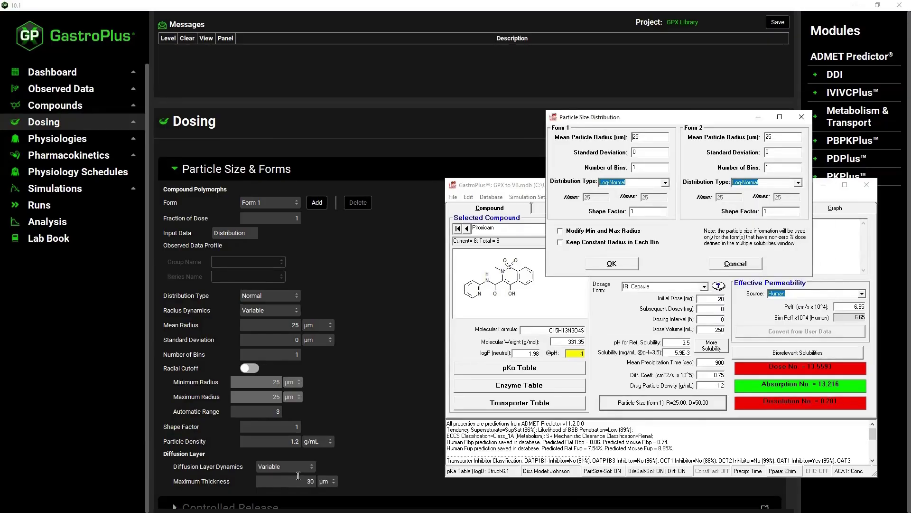
{"action": "left_click", "coordinate": [622, 265]}
- Check the diffusion layer thickness in GastroPlus 9.9's dissolution model against the GPX formulation, and close the model settings
{"action": "double_click", "coordinate": [647, 471]}
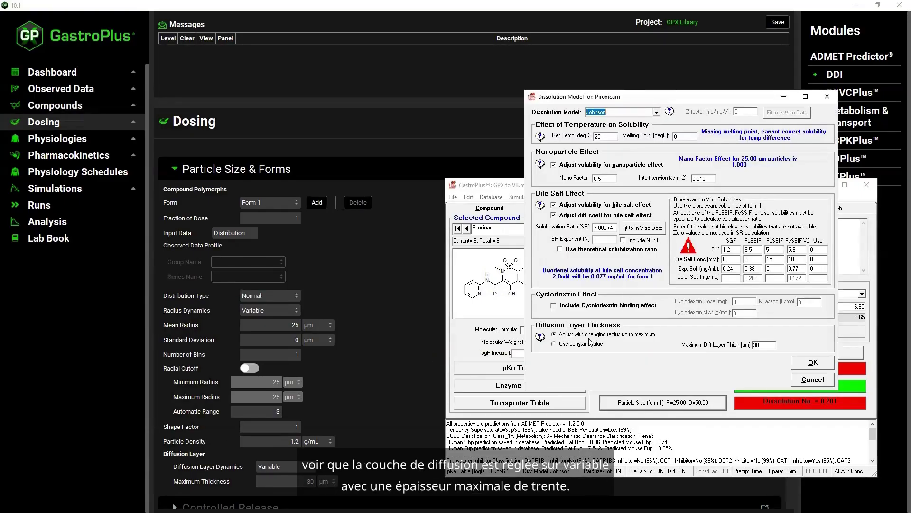
{"action": "left_click", "coordinate": [215, 469]}
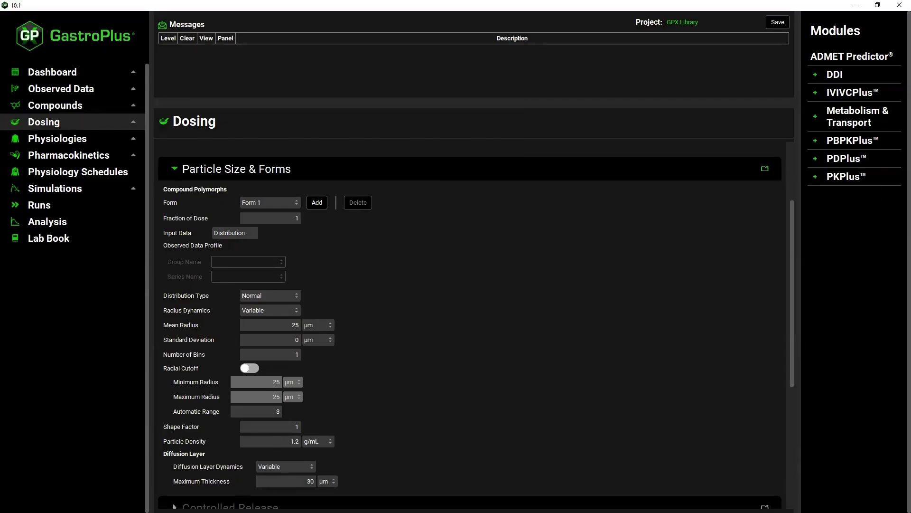
{"action": "key", "text": "alt+Tab"}
{"action": "left_click", "coordinate": [813, 361]}
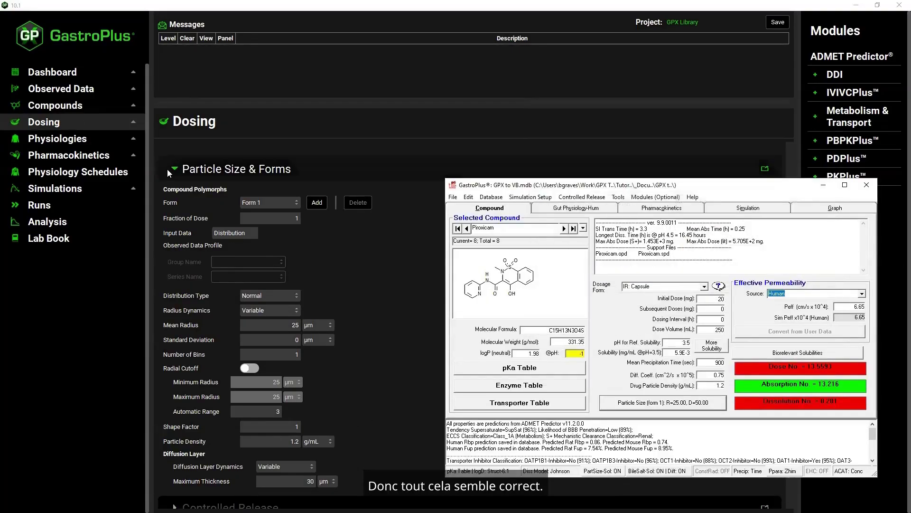
- Collapse the GPX formulation details to show the dosing schedule, and set Piroxicam's dose volume to 120 mL in GastroPlus 9.9
{"action": "left_click", "coordinate": [167, 169]}
{"action": "scroll", "coordinate": [189, 213], "scroll_direction": "up", "scroll_amount": 2}
{"action": "left_click", "coordinate": [170, 158]}
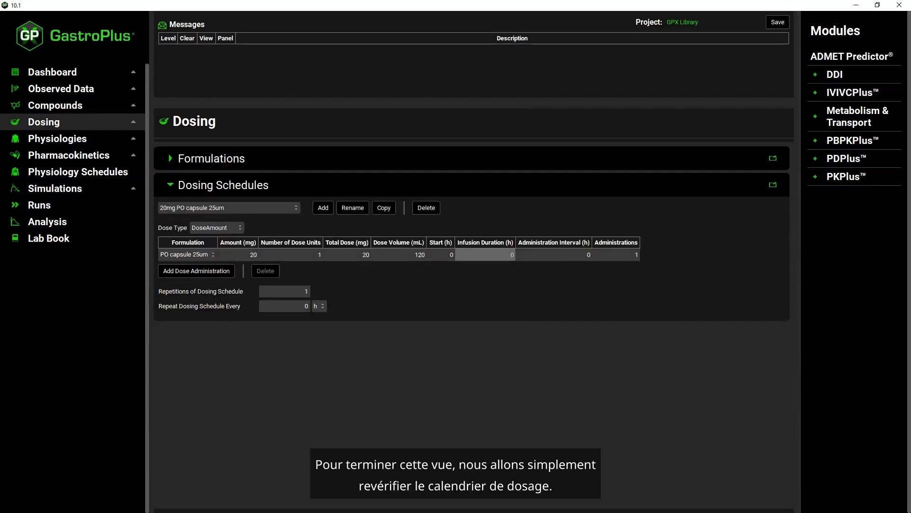
{"action": "key", "text": "alt+Tab"}
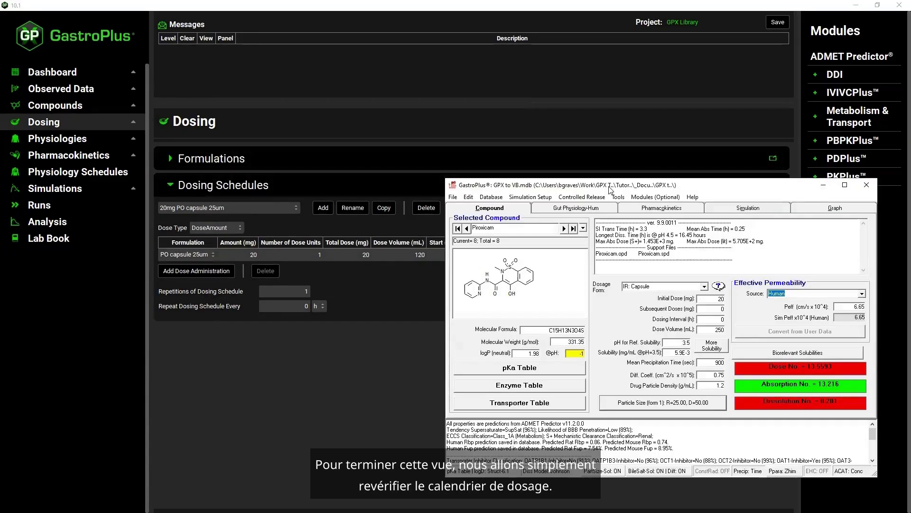
{"action": "left_click_drag", "start_coordinate": [610, 189], "coordinate": [578, 282]}
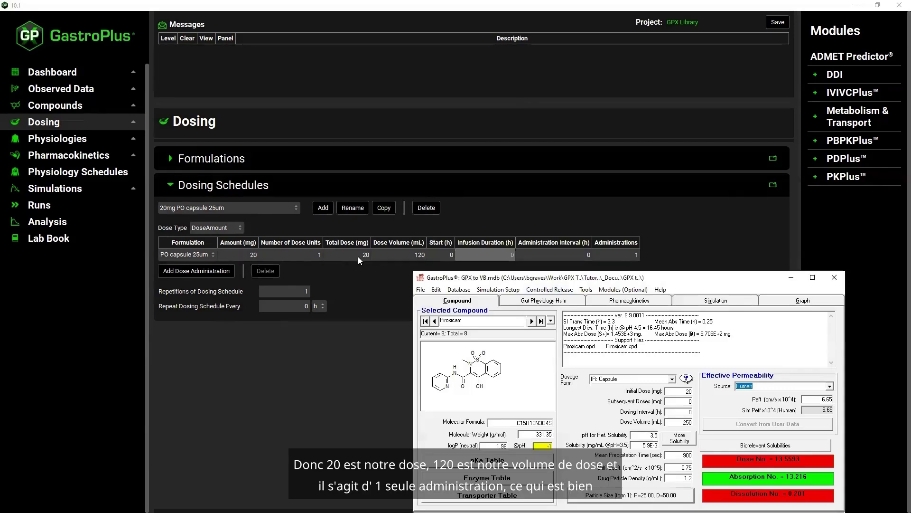
{"action": "double_click", "coordinate": [683, 422]}
{"action": "type", "text": "120"}
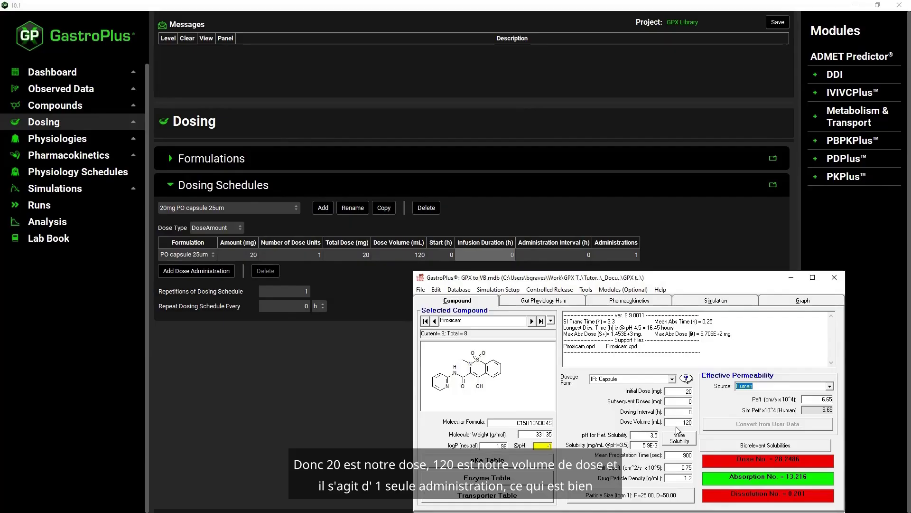
- Check the physiology schedule assigned to the GPX simulation, and display the 78kg HumanFasted Physiology Schedule
{"action": "left_click", "coordinate": [52, 137]}
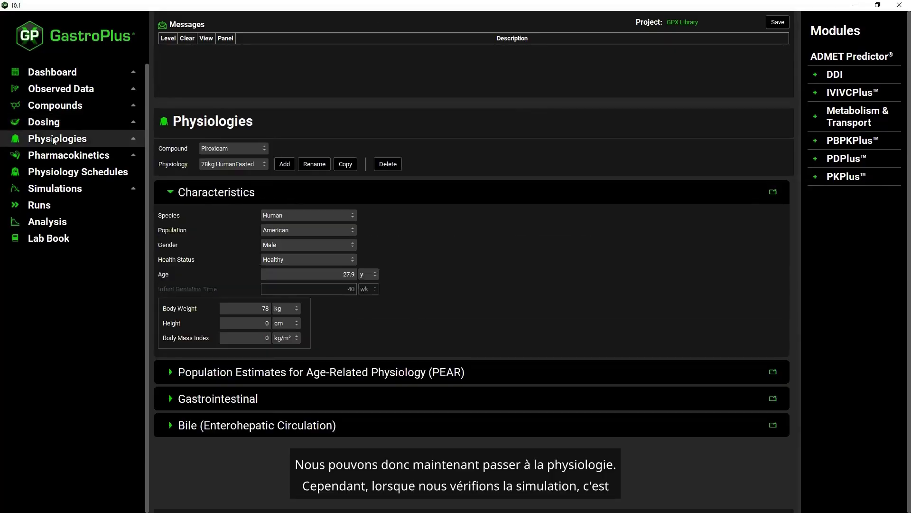
{"action": "left_click", "coordinate": [50, 189]}
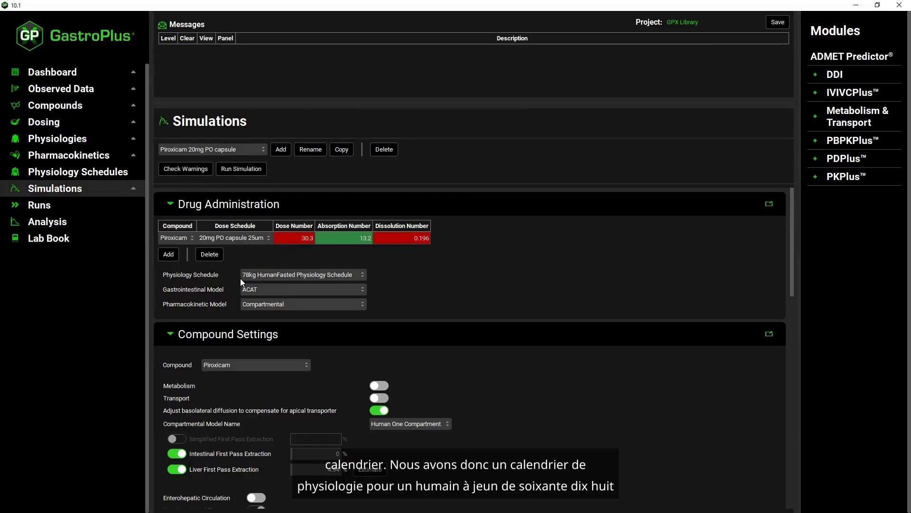
{"action": "left_click", "coordinate": [90, 172]}
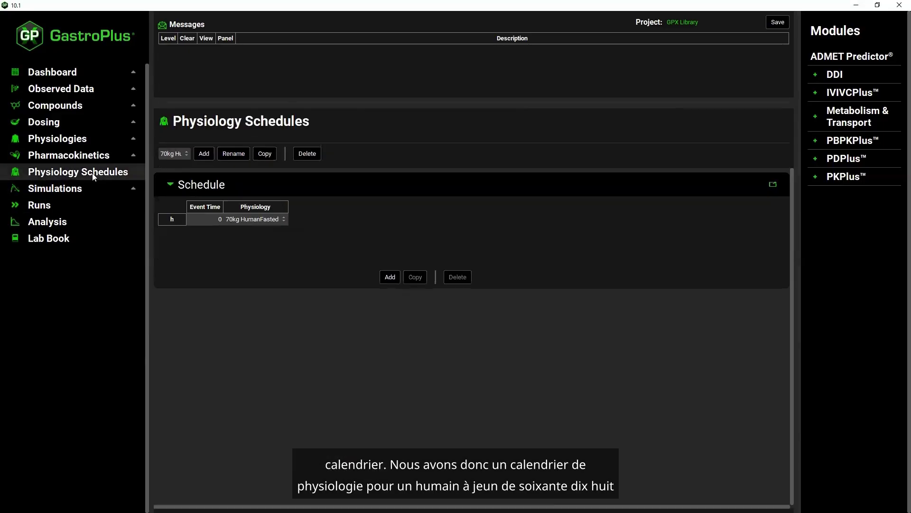
{"action": "left_click", "coordinate": [194, 155]}
{"action": "left_click", "coordinate": [198, 171]}
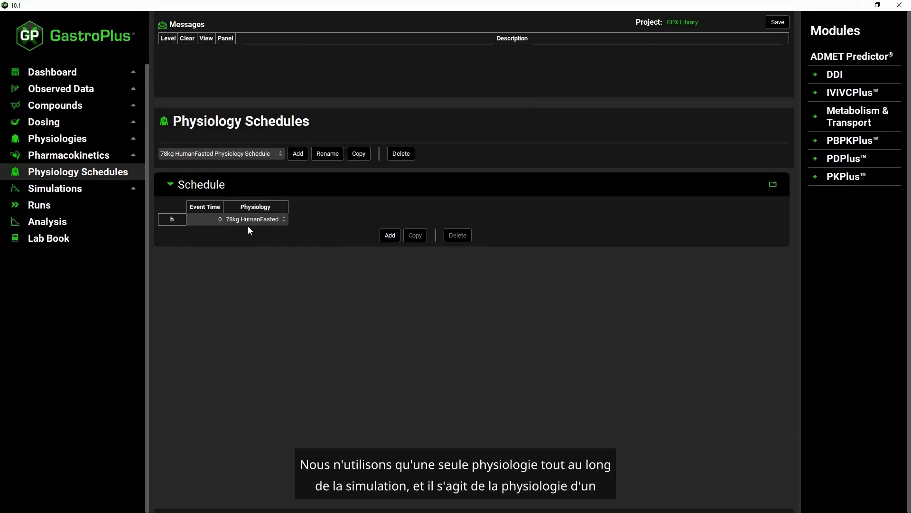
- Compare the 78kg HumanFasted physiology's characteristics in GPX with the body weight and PK model in GastroPlus 9.9
{"action": "left_click", "coordinate": [61, 143]}
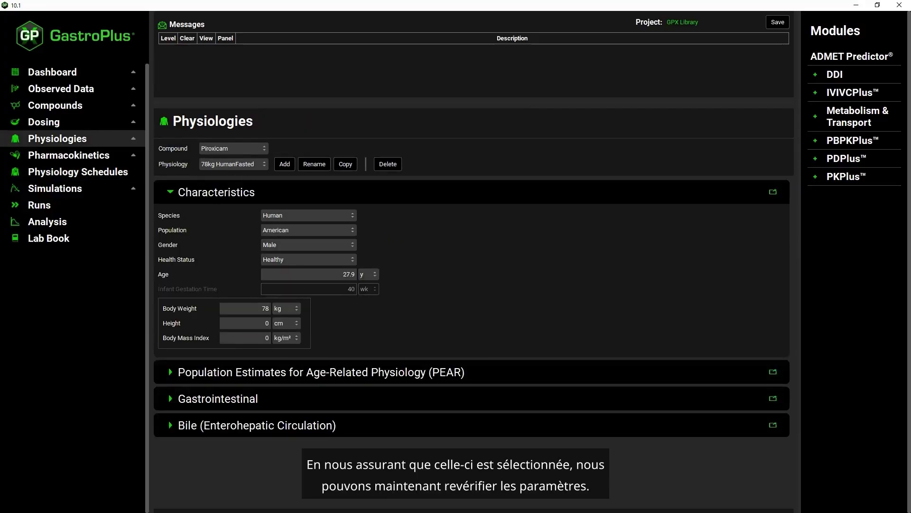
{"action": "key", "text": "alt+Tab"}
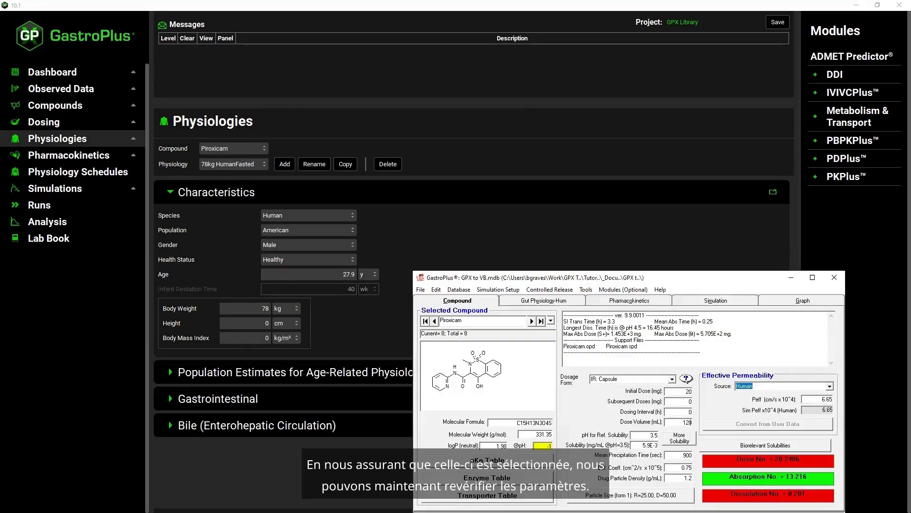
{"action": "left_click", "coordinate": [619, 302]}
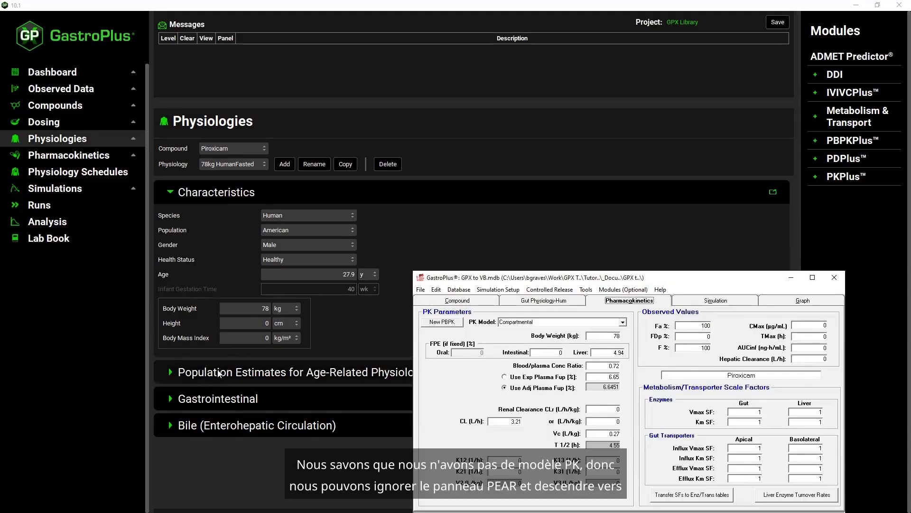
- Compare the GPX gastrointestinal fluid distribution, absorption scaling factor and fed state with the gut physiology in GastroPlus 9.9
{"action": "left_click", "coordinate": [169, 401]}
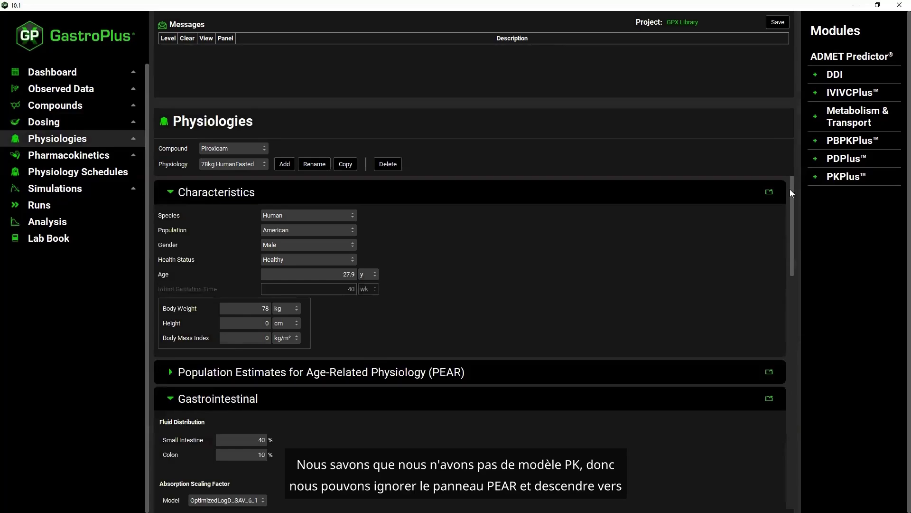
{"action": "left_click_drag", "start_coordinate": [791, 189], "coordinate": [790, 250]}
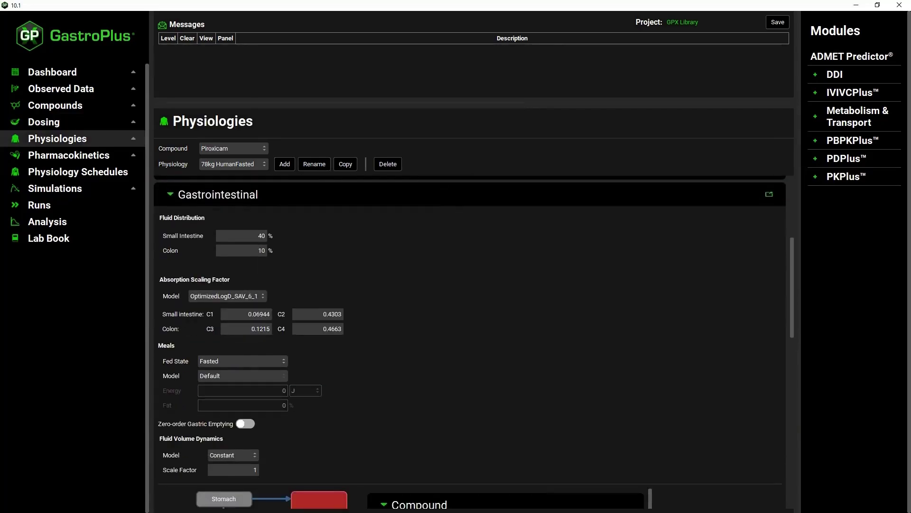
{"action": "key", "text": "alt+Tab"}
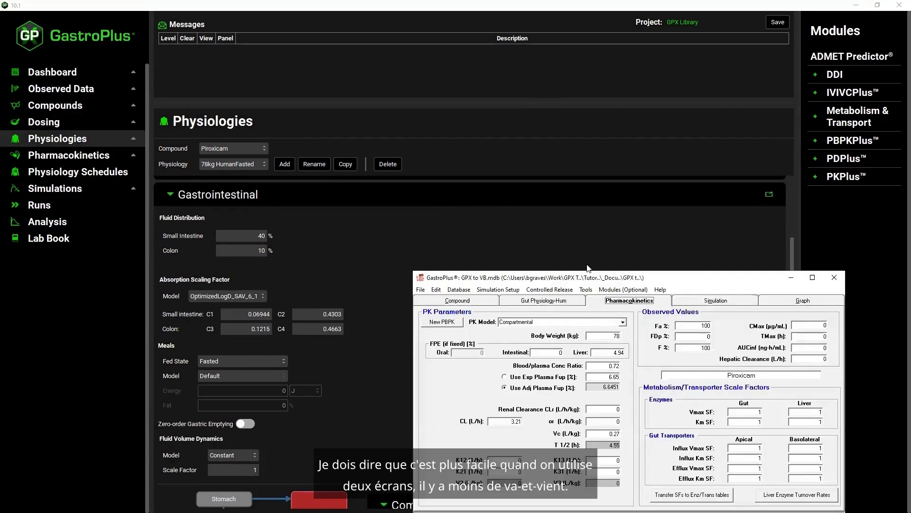
{"action": "left_click_drag", "start_coordinate": [588, 278], "coordinate": [617, 175]}
{"action": "left_click", "coordinate": [574, 199]}
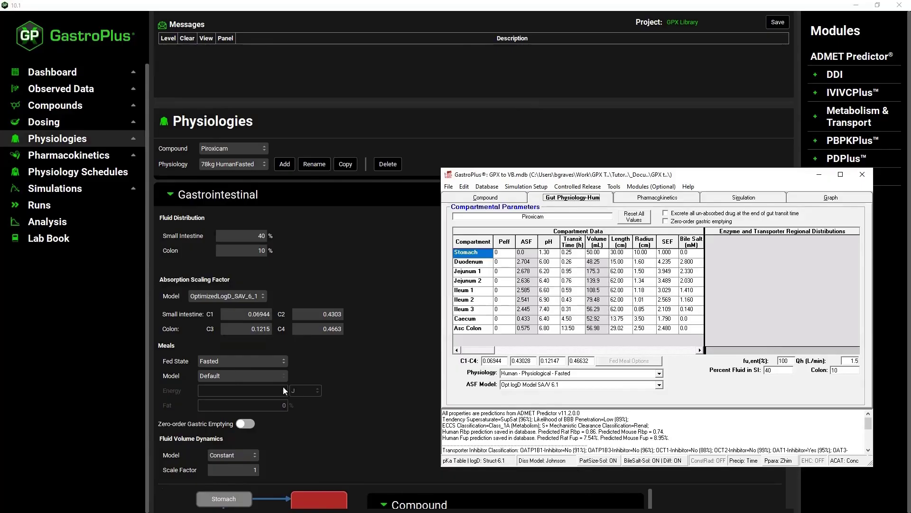
- Compare the GPX gut compartment table, including ASF, pH, transit times and volumes, with the GastroPlus 9.9 compartment data
{"action": "scroll", "coordinate": [283, 386], "scroll_direction": "down", "scroll_amount": 8}
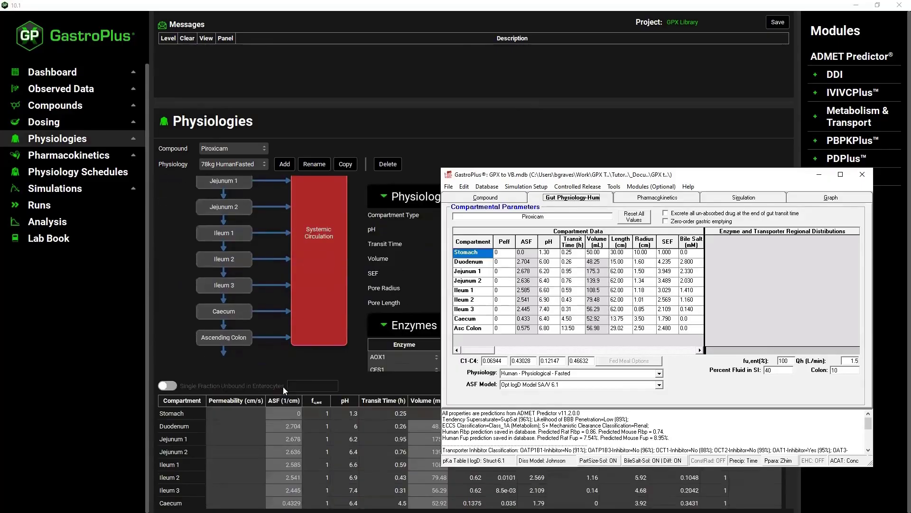
{"action": "scroll", "coordinate": [283, 387], "scroll_direction": "down", "scroll_amount": 3}
{"action": "scroll", "coordinate": [283, 387], "scroll_direction": "down", "scroll_amount": 2}
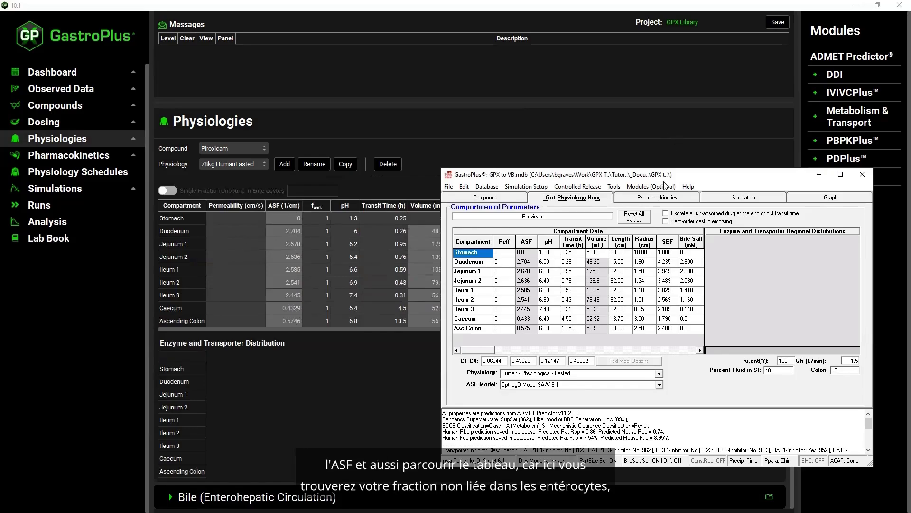
{"action": "left_click_drag", "start_coordinate": [664, 175], "coordinate": [612, 357]}
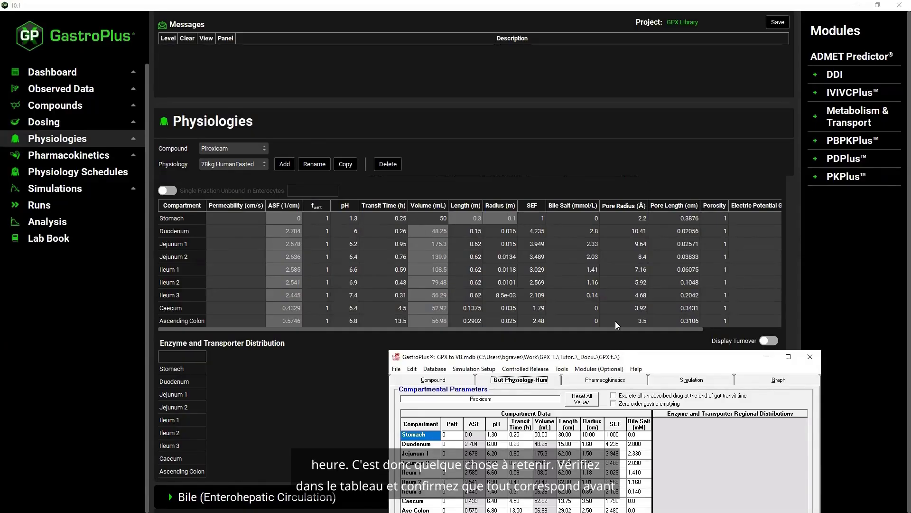
- Match the GPX pharmacokinetics in GastroPlus 9.9 by setting Piroxicam's blood/plasma concentration ratio to 0.55 and experimental plasma Fup to 0.7%
{"action": "left_click_drag", "start_coordinate": [615, 357], "coordinate": [625, 180]}
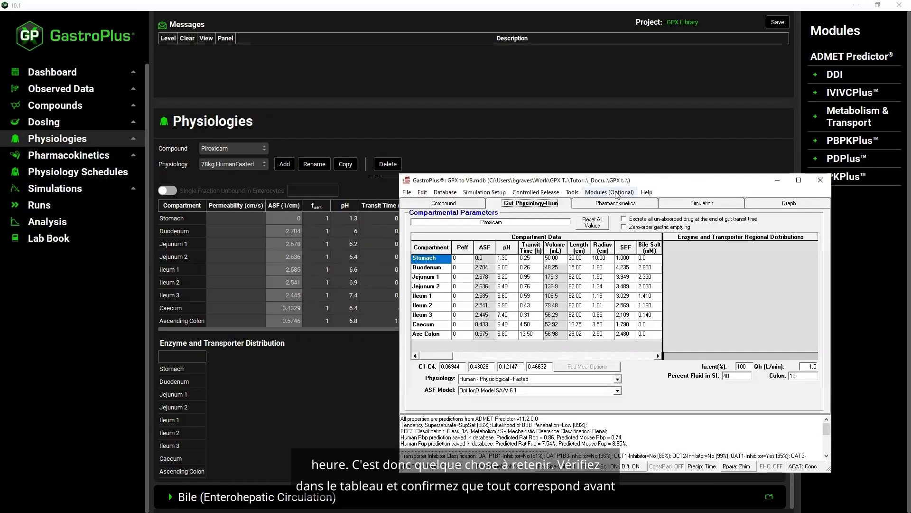
{"action": "left_click", "coordinate": [619, 203]}
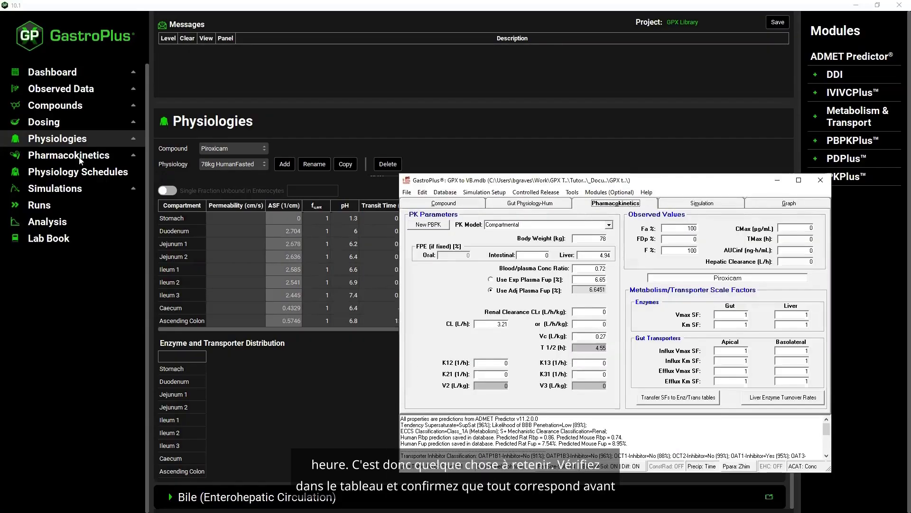
{"action": "left_click", "coordinate": [60, 157]}
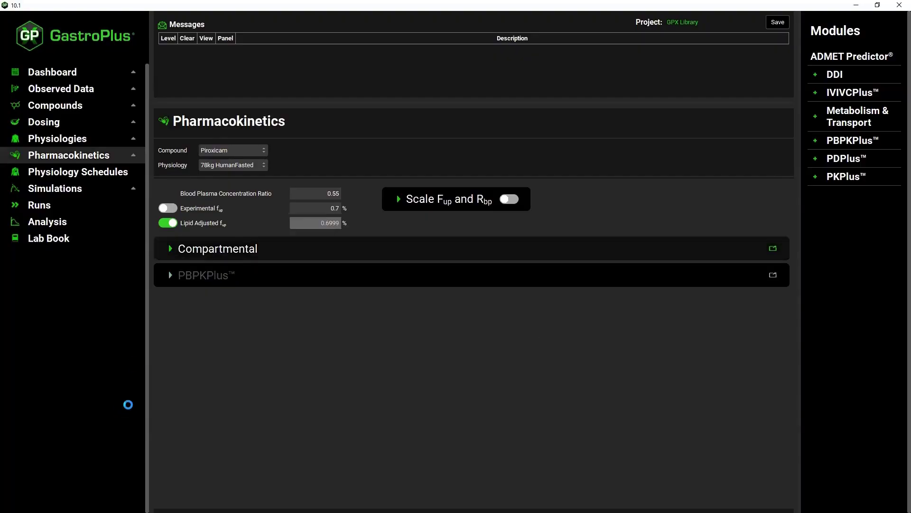
{"action": "key", "text": "alt+Tab"}
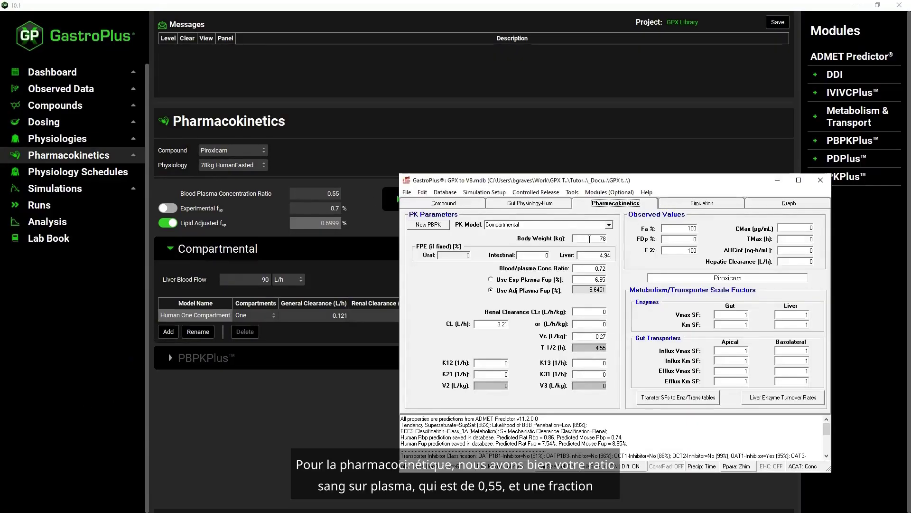
{"action": "mouse_move", "coordinate": [599, 268]}
{"action": "left_mouse_down"}
{"action": "mouse_move", "coordinate": [625, 269]}
{"action": "mouse_move", "coordinate": [612, 279]}
{"action": "left_mouse_up"}
{"action": "key", "text": "BackSpace"}
{"action": "type", "text": "0.7"}
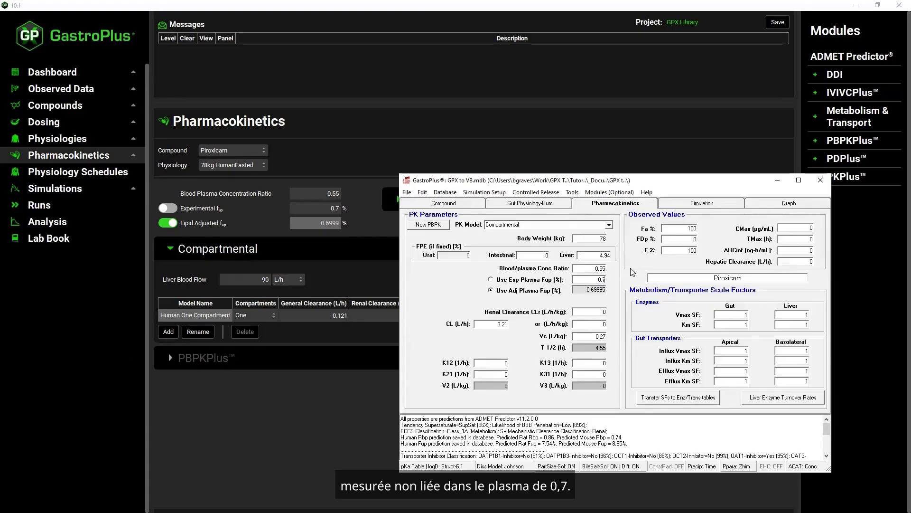
{"action": "double_click", "coordinate": [599, 268]}
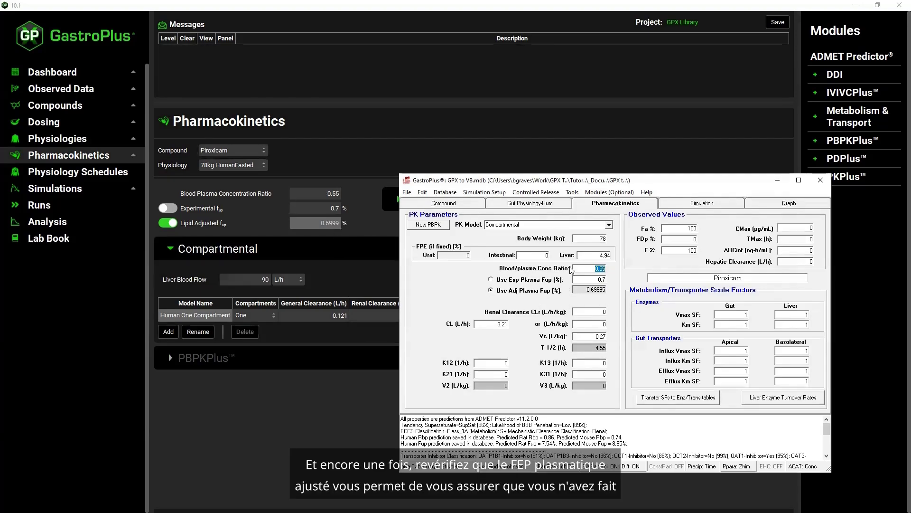
{"action": "mouse_move", "coordinate": [588, 297]}
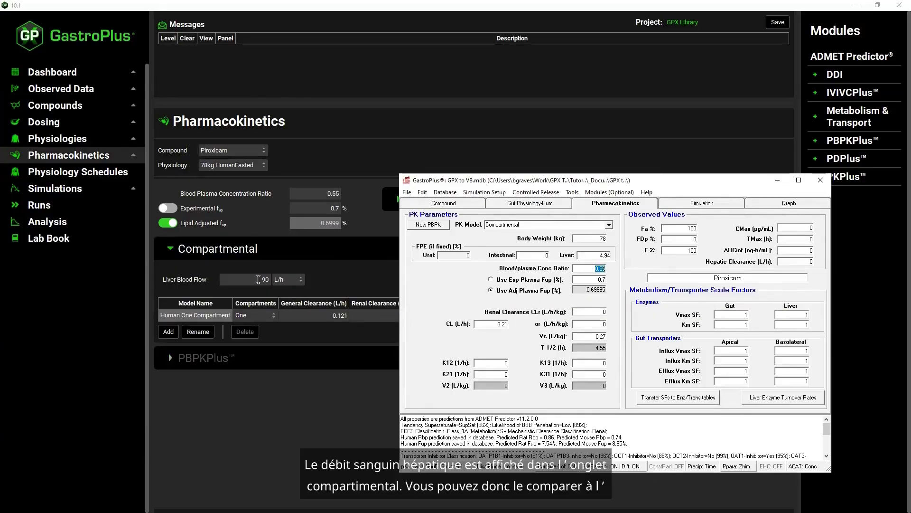
- Change the GPX liver blood flow unit to L/min and compare the value with Qh in the GastroPlus 9.9 gut physiology
{"action": "left_click", "coordinate": [547, 203]}
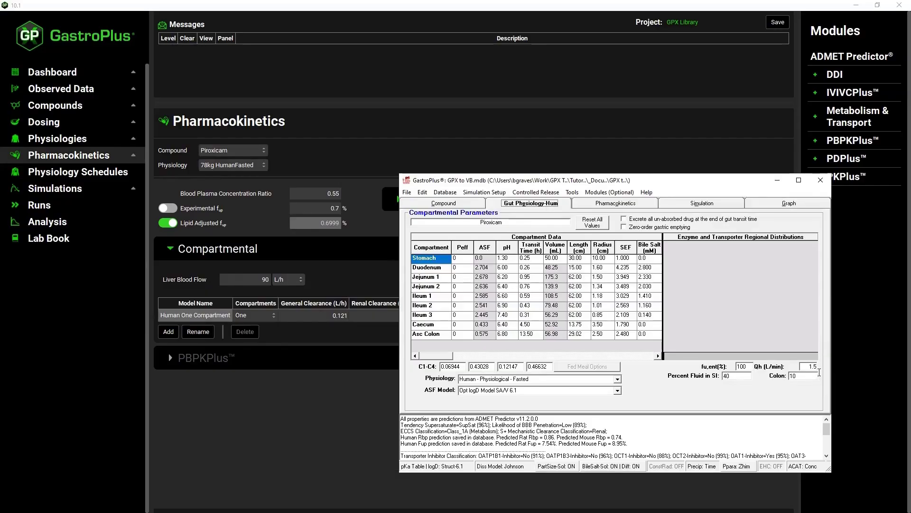
{"action": "left_click", "coordinate": [301, 280]}
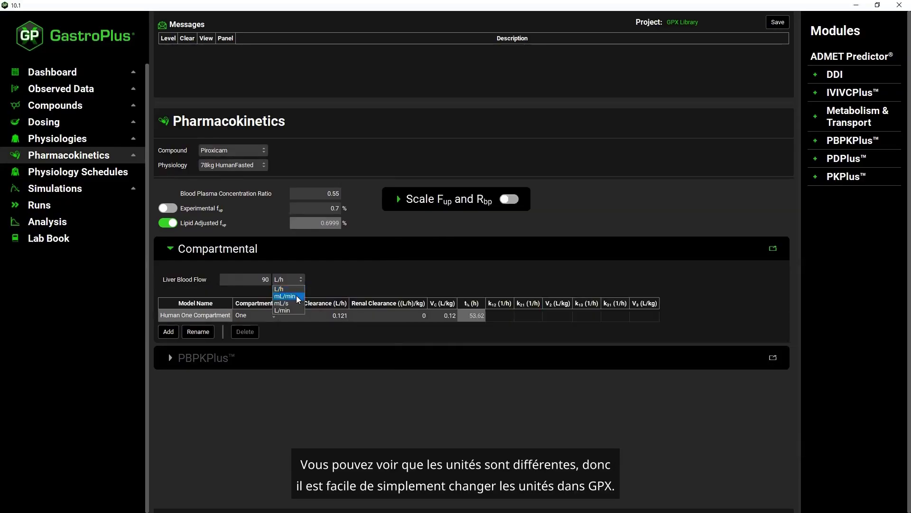
{"action": "left_click", "coordinate": [294, 309]}
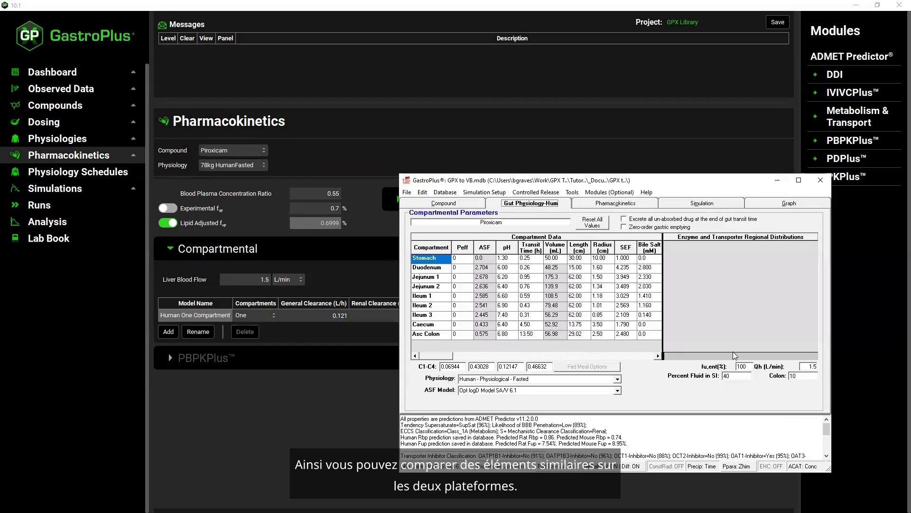
- Set Piroxicam's clearance to 0.121 L/h and central volume Vc to 0.12 L/kg in the GastroPlus 9.9 pharmacokinetics
{"action": "left_click", "coordinate": [617, 204]}
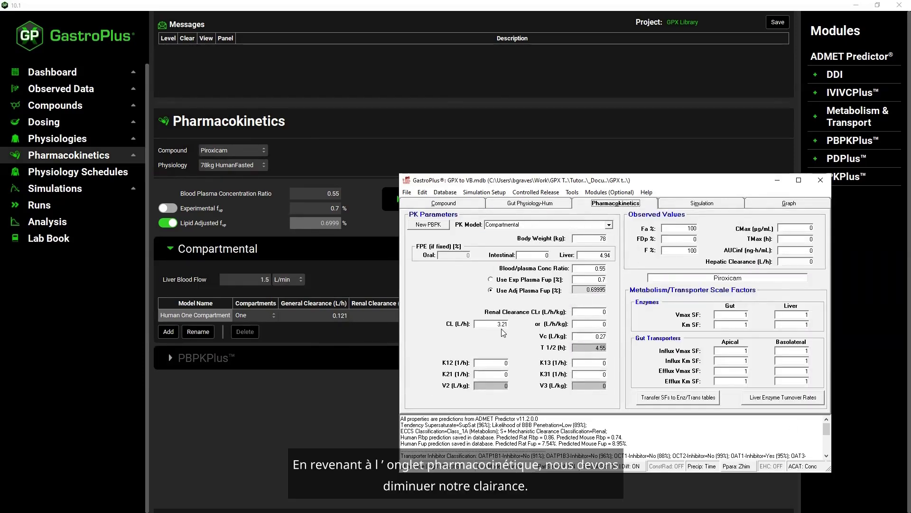
{"action": "left_click_drag", "start_coordinate": [495, 324], "coordinate": [546, 323]}
{"action": "type", "text": "0.121"}
{"action": "left_click_drag", "start_coordinate": [536, 181], "coordinate": [680, 162]}
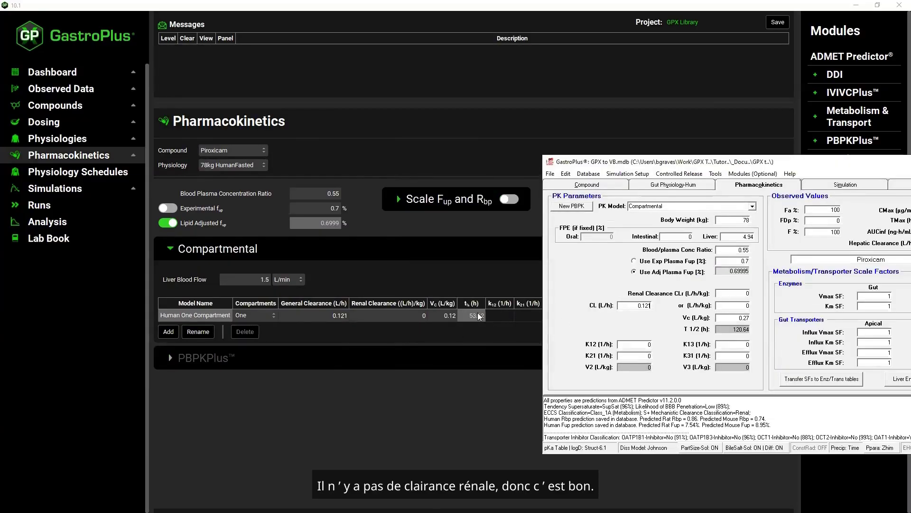
{"action": "left_click_drag", "start_coordinate": [735, 319], "coordinate": [814, 327]}
{"action": "type", "text": "0.12"}
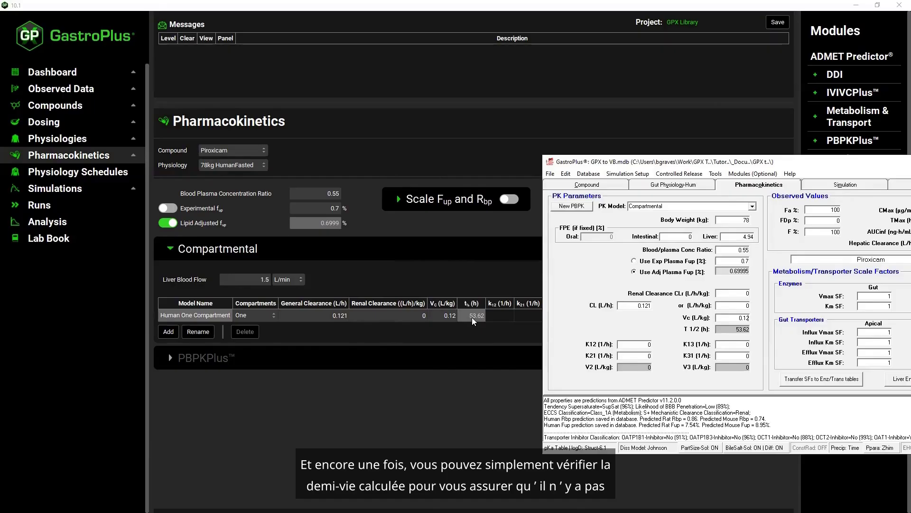
- Compare the Piroxicam 20mg PO capsule simulation's bile salt effect and duodenal solubility in GPX with the GastroPlus 9.9 dissolution model
{"action": "left_click", "coordinate": [77, 174]}
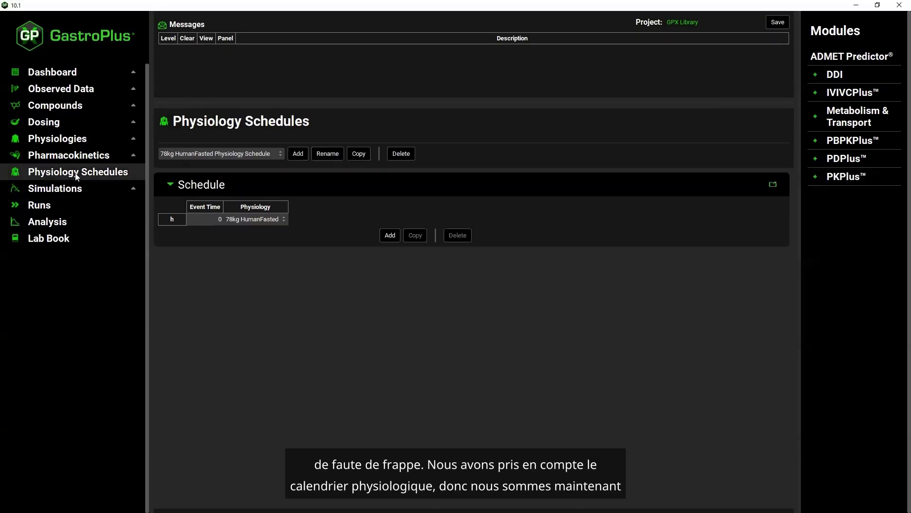
{"action": "left_click", "coordinate": [47, 190]}
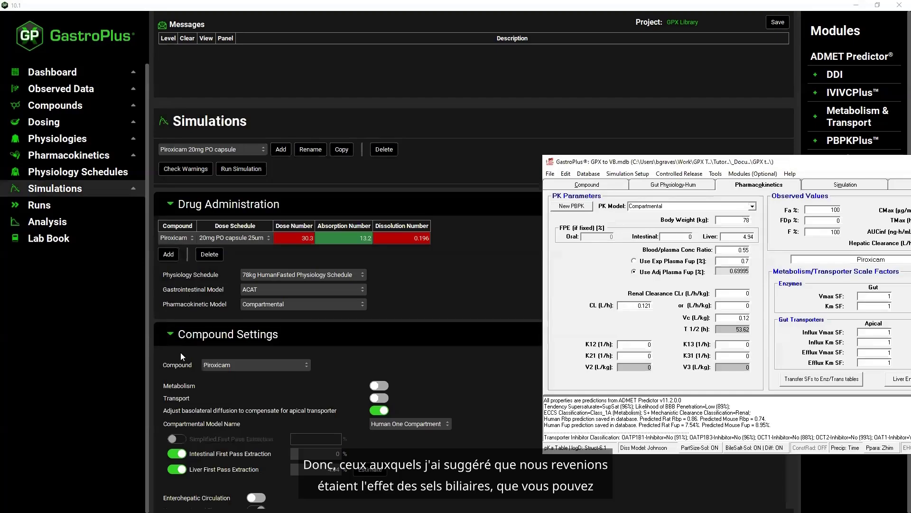
{"action": "scroll", "coordinate": [180, 353], "scroll_direction": "down", "scroll_amount": 10}
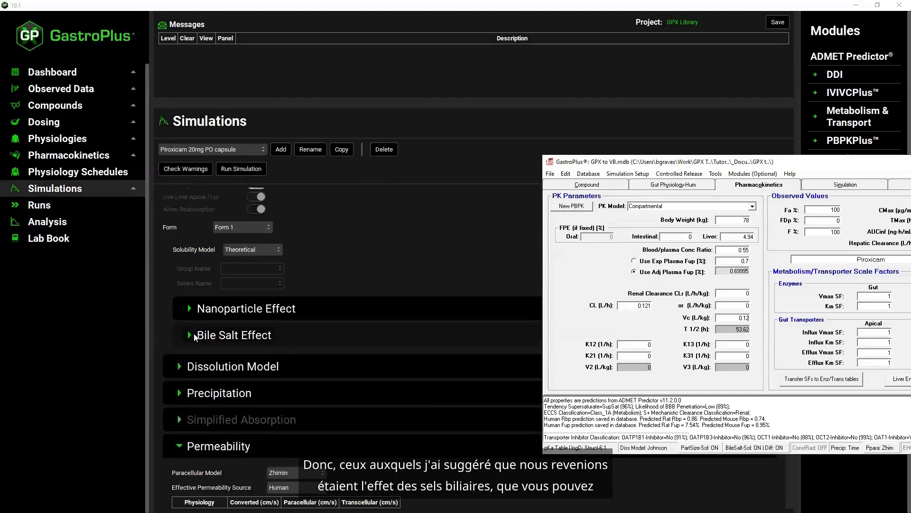
{"action": "left_click", "coordinate": [189, 335]}
{"action": "scroll", "coordinate": [326, 396], "scroll_direction": "down", "scroll_amount": 3}
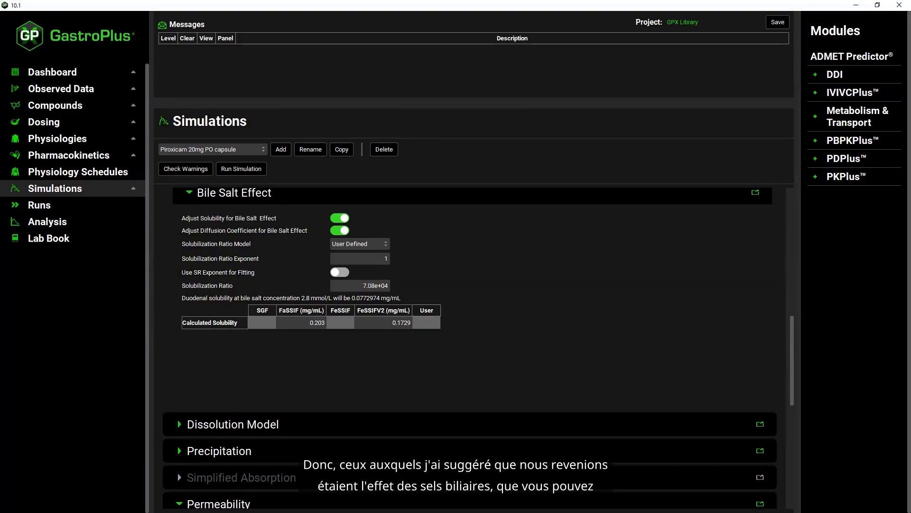
{"action": "key", "text": "alt+Tab"}
{"action": "key", "text": "alt+Tab"}
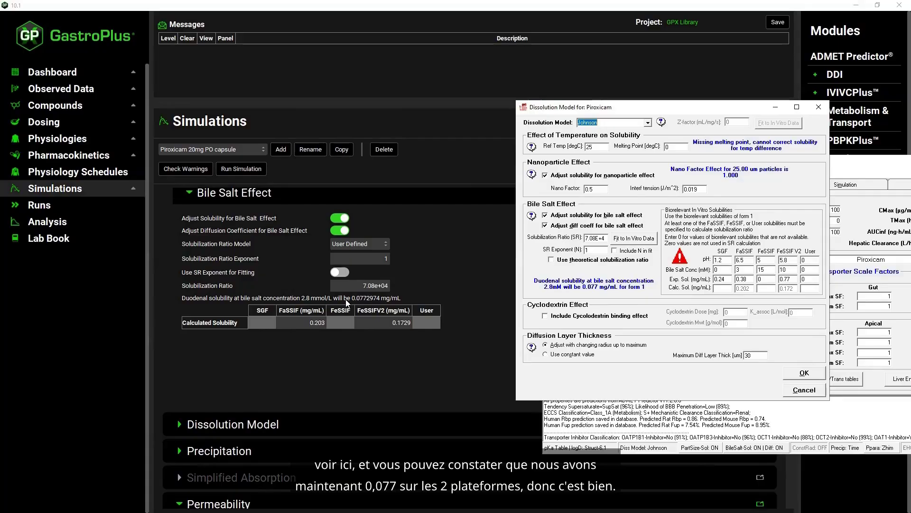
{"action": "left_click", "coordinate": [805, 373]}
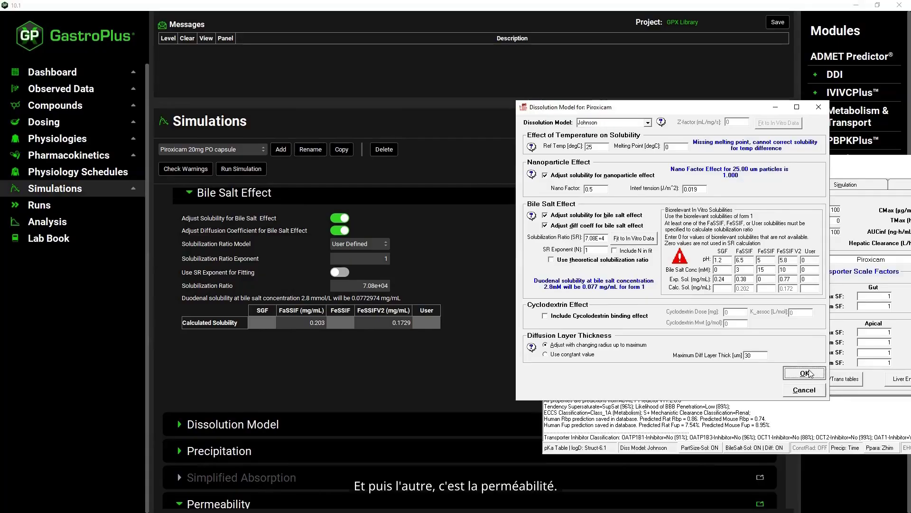
- Compare the converted, paracellular and transcellular permeabilities in GPX with the GastroPlus 9.9 permeability model for Piroxicam
{"action": "scroll", "coordinate": [236, 460], "scroll_direction": "down", "scroll_amount": 6}
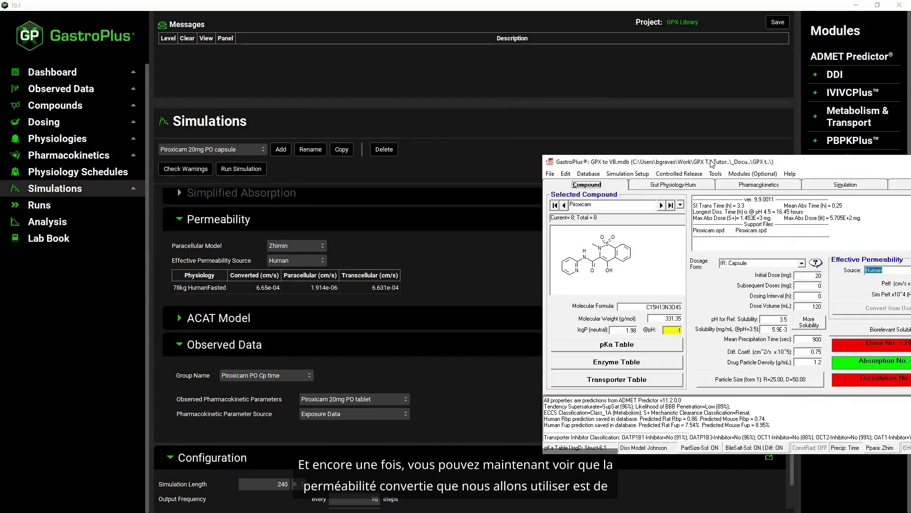
{"action": "left_click_drag", "start_coordinate": [712, 164], "coordinate": [642, 163]}
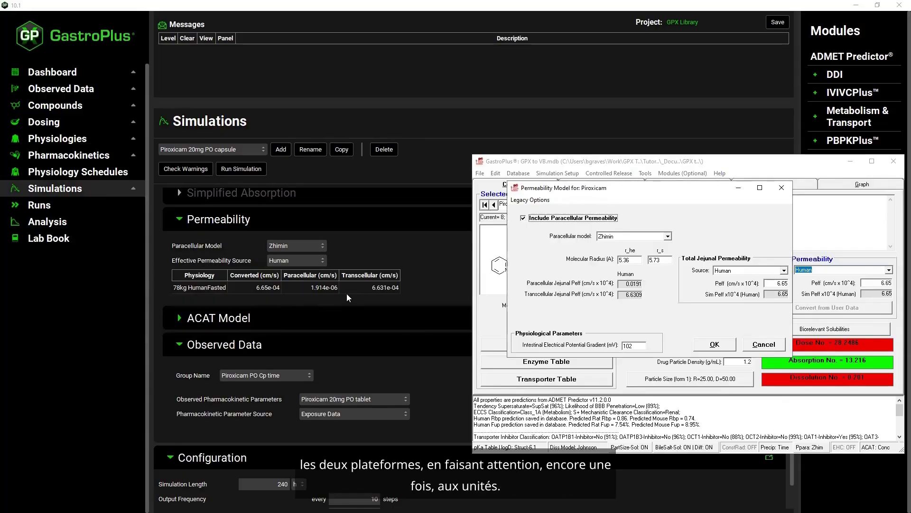
{"action": "left_click", "coordinate": [714, 344]}
- Run the Piroxicam simulation in GPX and in GastroPlus 9.9, saving the 9.9 drug record first and keeping the 0.25 h stomach transit time
{"action": "left_click", "coordinate": [231, 170]}
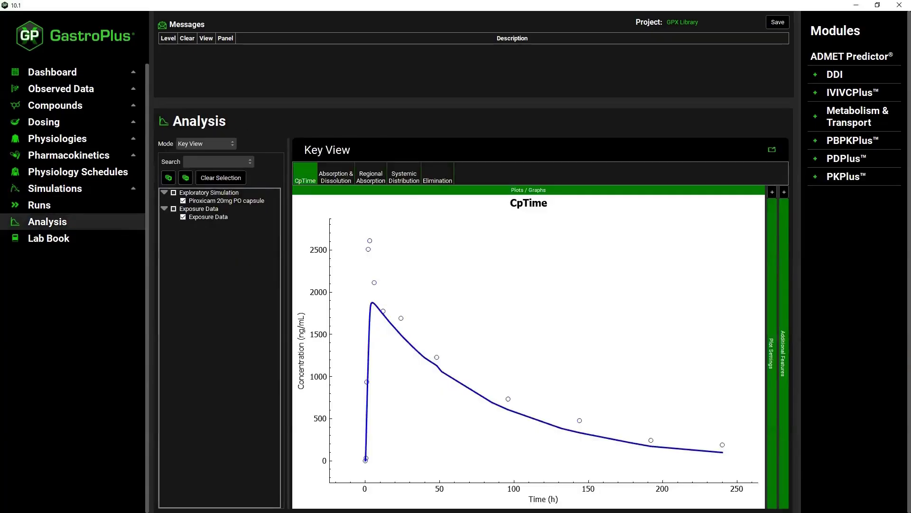
{"action": "key", "text": "alt+Tab"}
{"action": "left_click", "coordinate": [742, 190]}
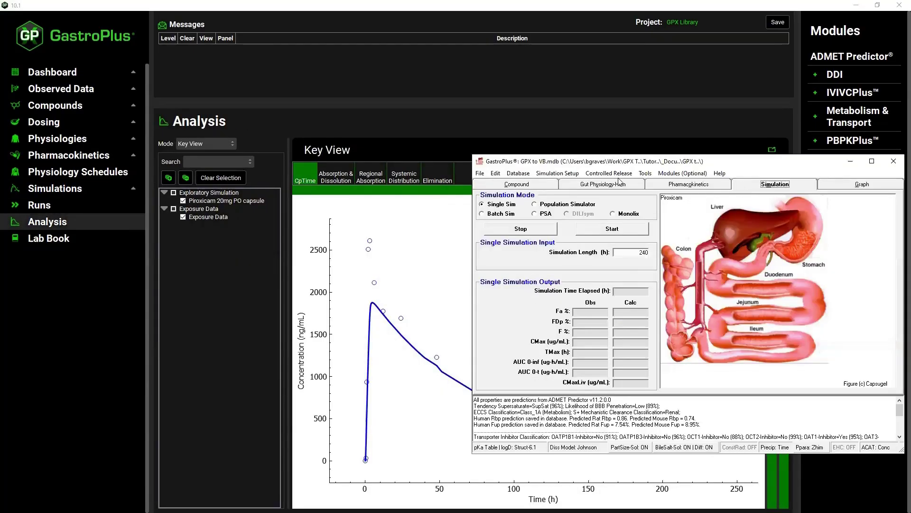
{"action": "left_click", "coordinate": [518, 173]}
{"action": "left_click", "coordinate": [525, 205]}
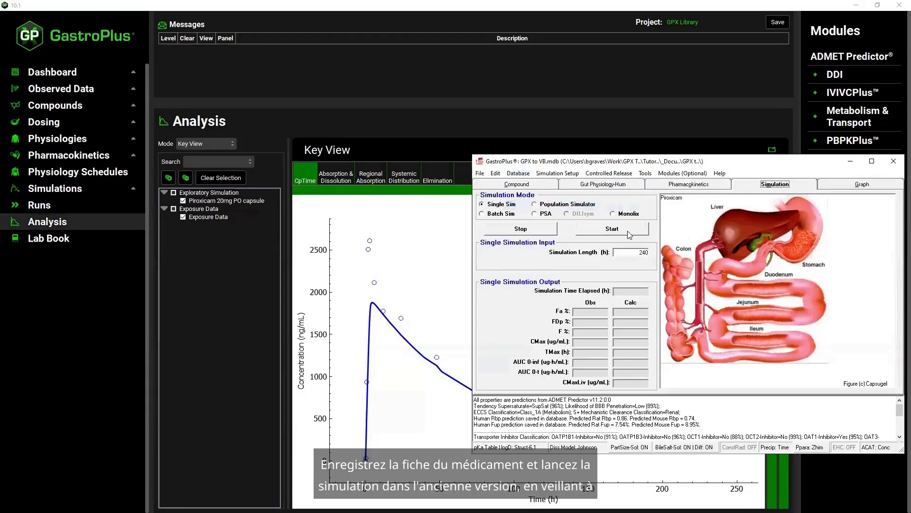
{"action": "left_click", "coordinate": [617, 231]}
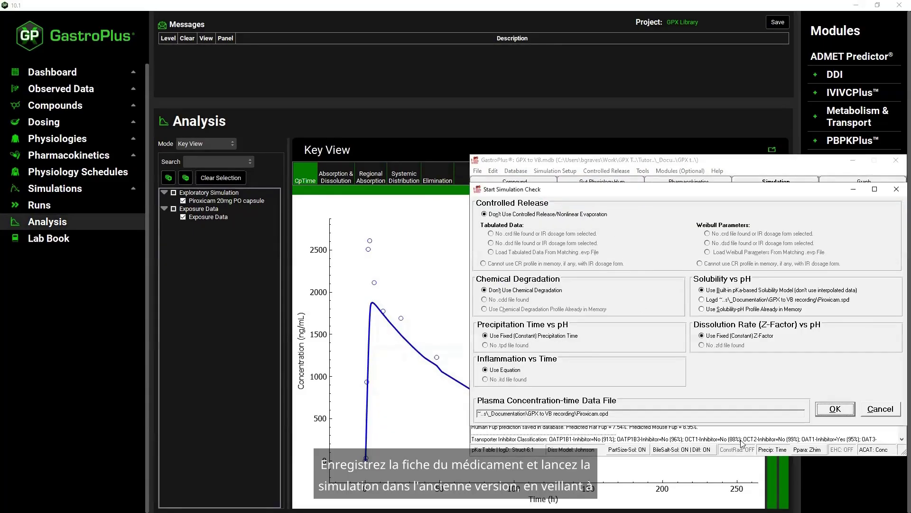
{"action": "left_click", "coordinate": [841, 413]}
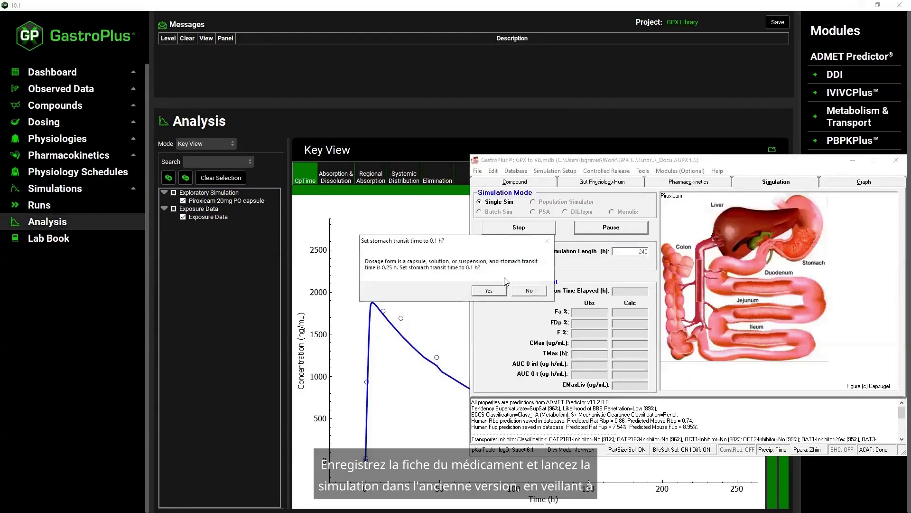
{"action": "left_click", "coordinate": [534, 292]}
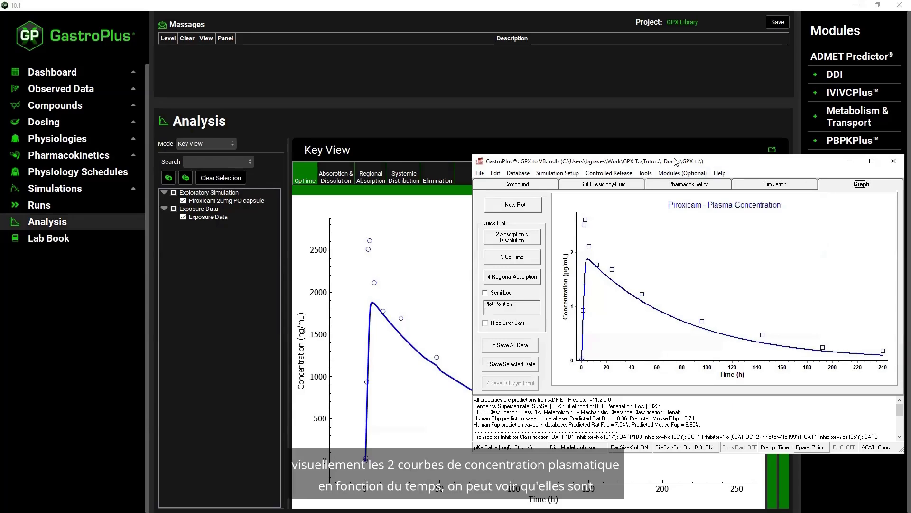
- Compare the plasma concentration-time curves of both versions, and the GPX Summary View with the GastroPlus 9.9 single simulation output
{"action": "left_click_drag", "start_coordinate": [676, 161], "coordinate": [676, 57]}
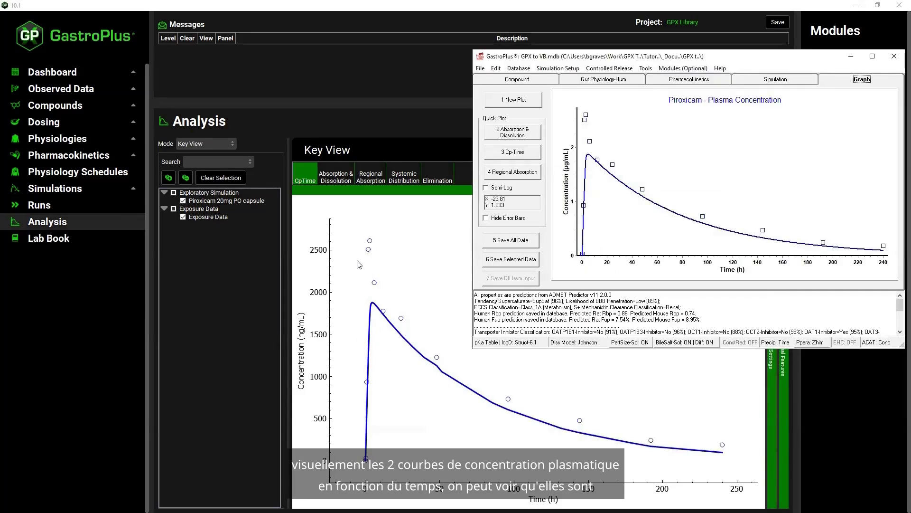
{"action": "left_click", "coordinate": [751, 81]}
{"action": "left_click", "coordinate": [230, 144]}
{"action": "left_click", "coordinate": [230, 143]}
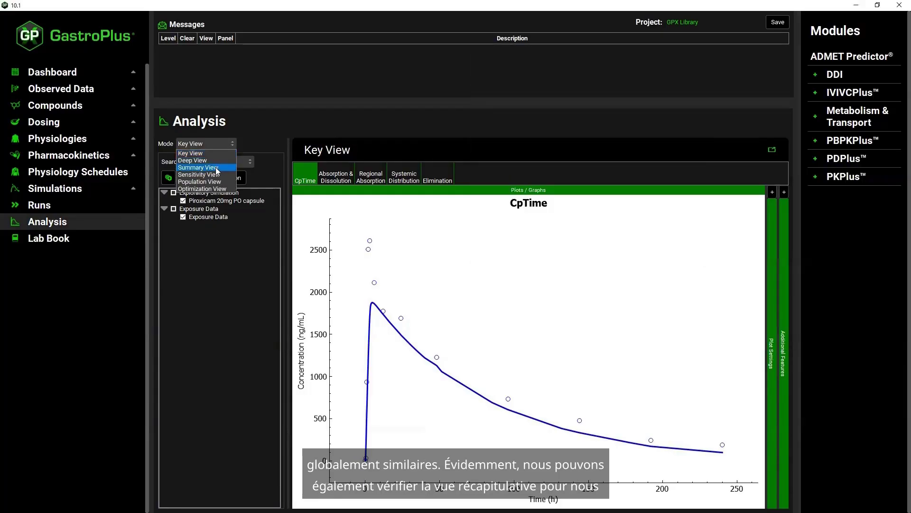
{"action": "left_click", "coordinate": [204, 167]}
{"action": "key", "text": "alt+Tab"}
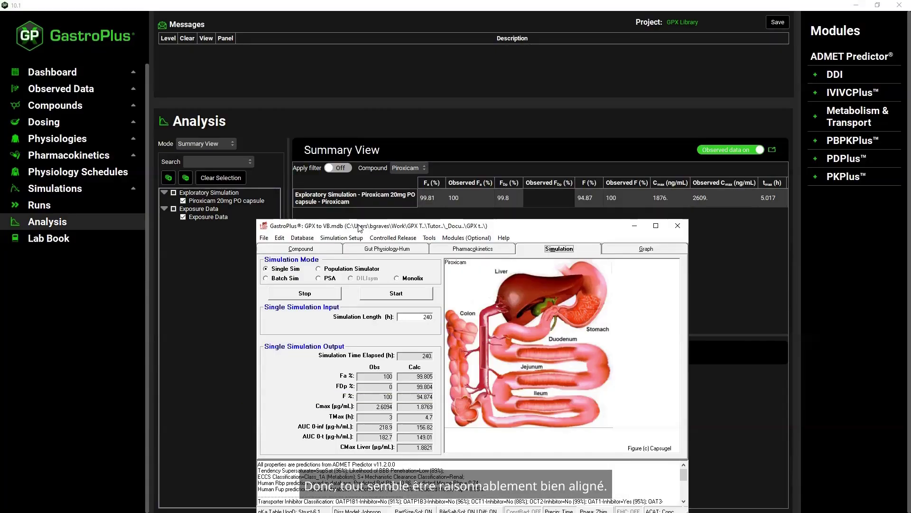
- Select the Carbamazepine record in GastroPlus 9.9 and the Carbamazepine 200mg PO tablet simulation in GPX
{"action": "left_click", "coordinate": [298, 250]}
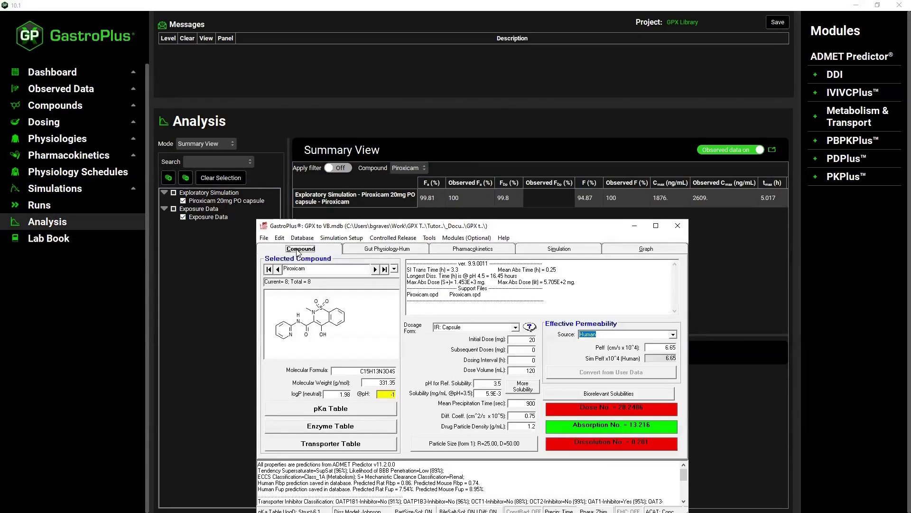
{"action": "left_click", "coordinate": [394, 269]}
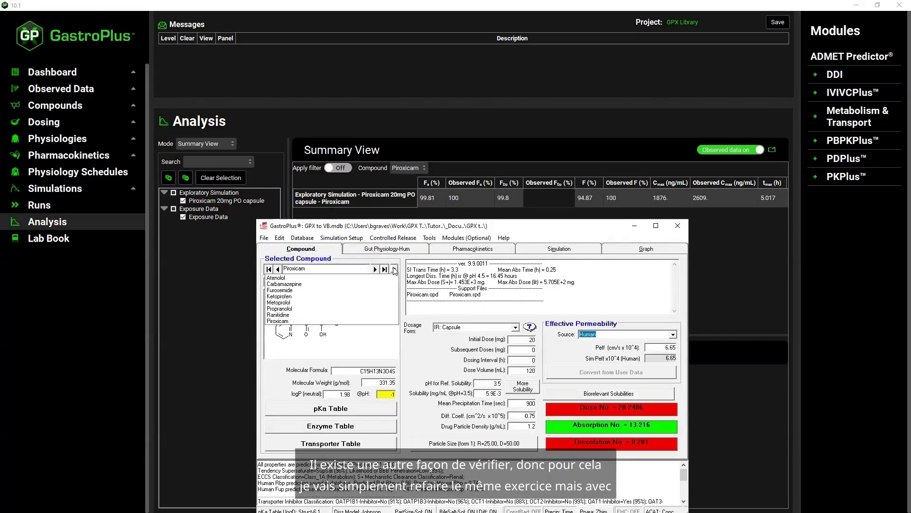
{"action": "left_click", "coordinate": [285, 284]}
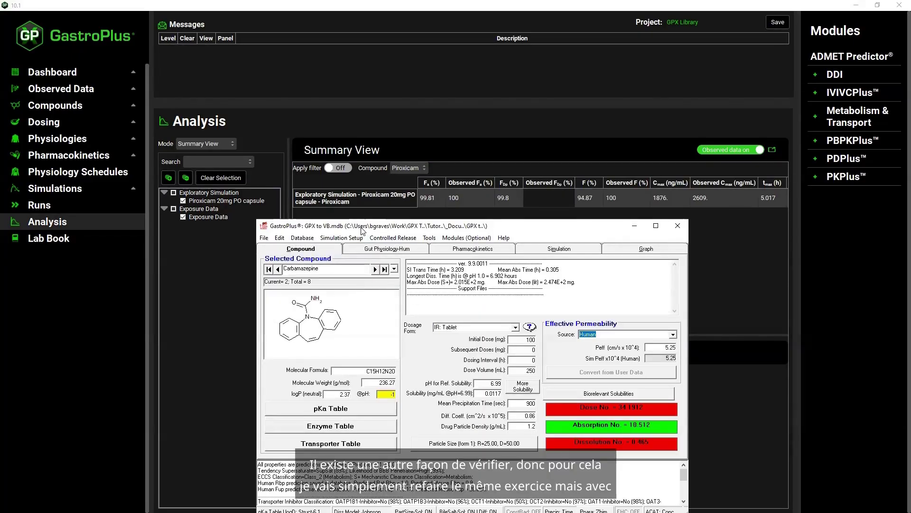
{"action": "left_click", "coordinate": [62, 188]}
{"action": "left_click", "coordinate": [173, 151]}
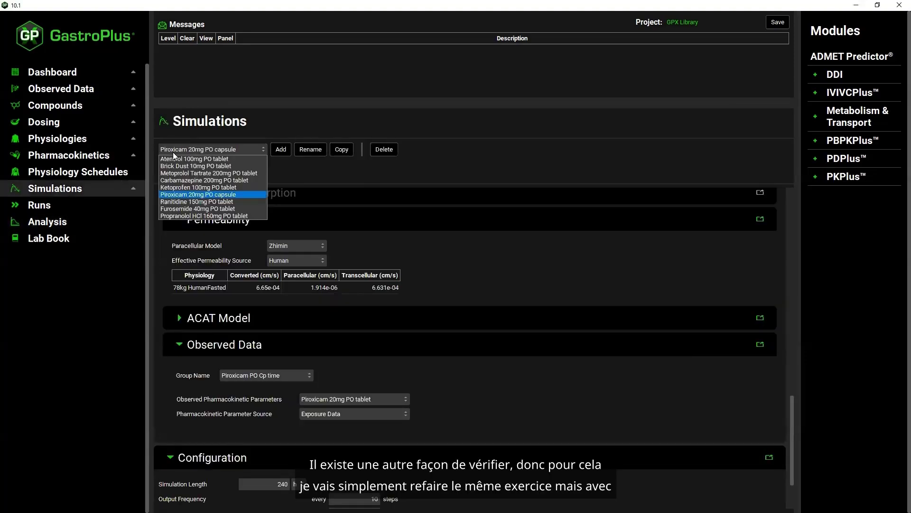
{"action": "left_click", "coordinate": [190, 180]}
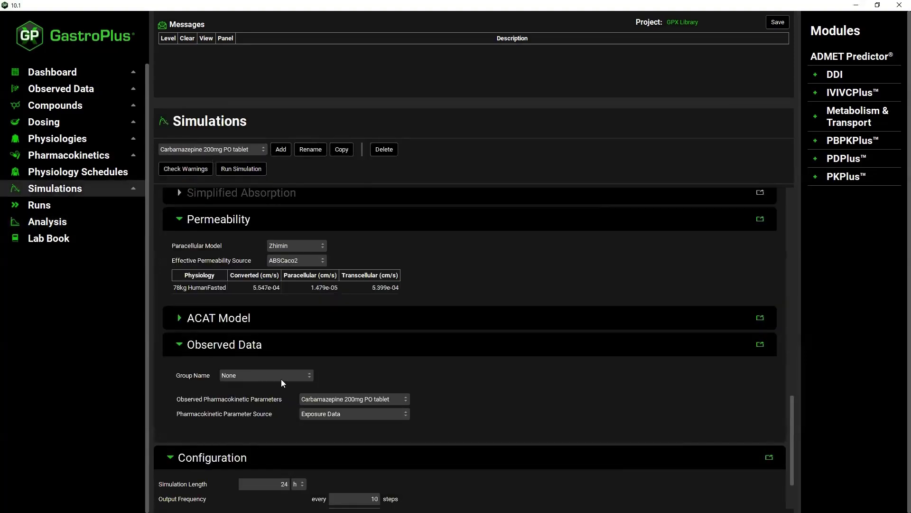
- Switch from the GPX simulation settings to GastroPlus 9.9 and set Carbamazepine's initial dose to 200 mg
{"action": "scroll", "coordinate": [281, 383], "scroll_direction": "up", "scroll_amount": 10}
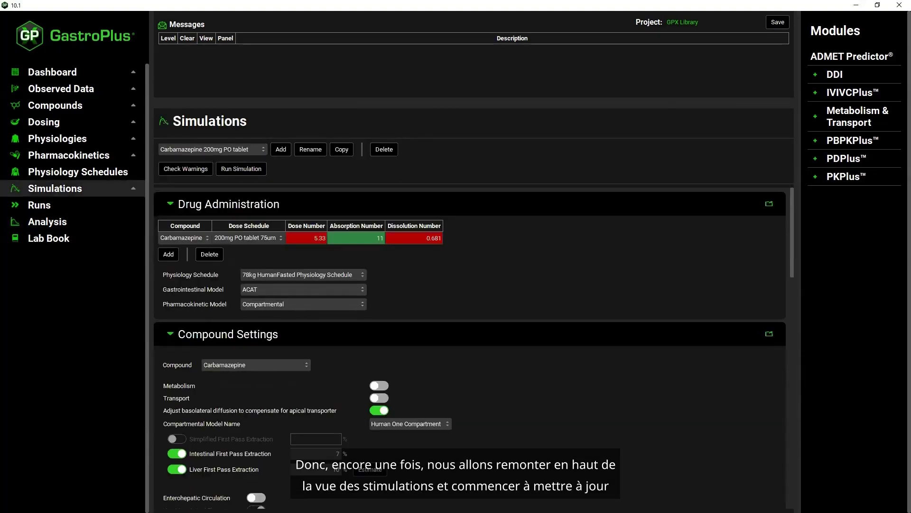
{"action": "key", "text": "alt+Tab"}
{"action": "left_click_drag", "start_coordinate": [478, 226], "coordinate": [651, 130]}
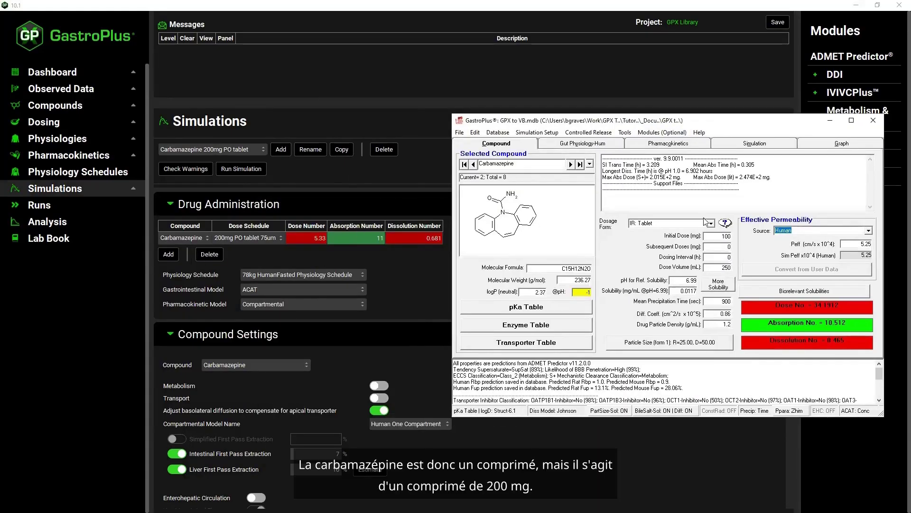
{"action": "left_click", "coordinate": [714, 235]}
{"action": "type", "text": "200"}
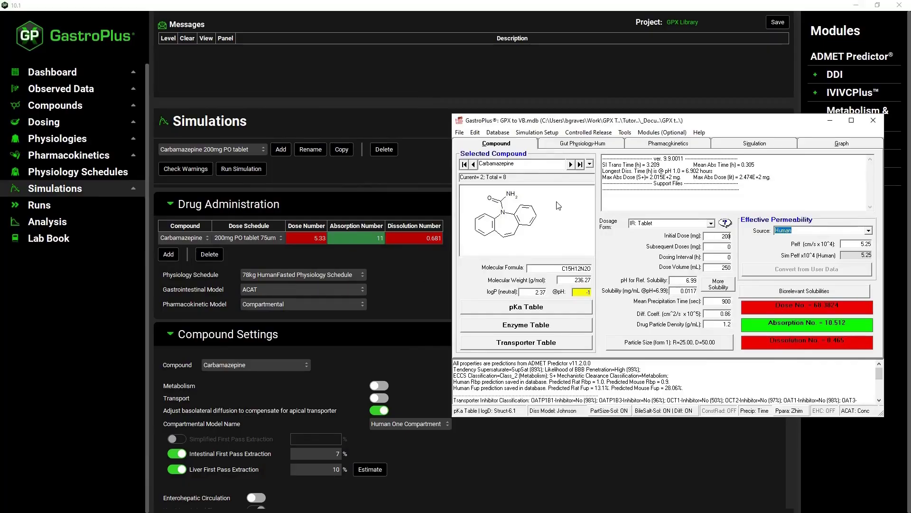
- Set Carbamazepine's body weight to 78 kg and its first pass extraction to 7% intestinal and 10% liver in GastroPlus 9.9
{"action": "left_click", "coordinate": [674, 144]}
{"action": "left_click", "coordinate": [640, 180]}
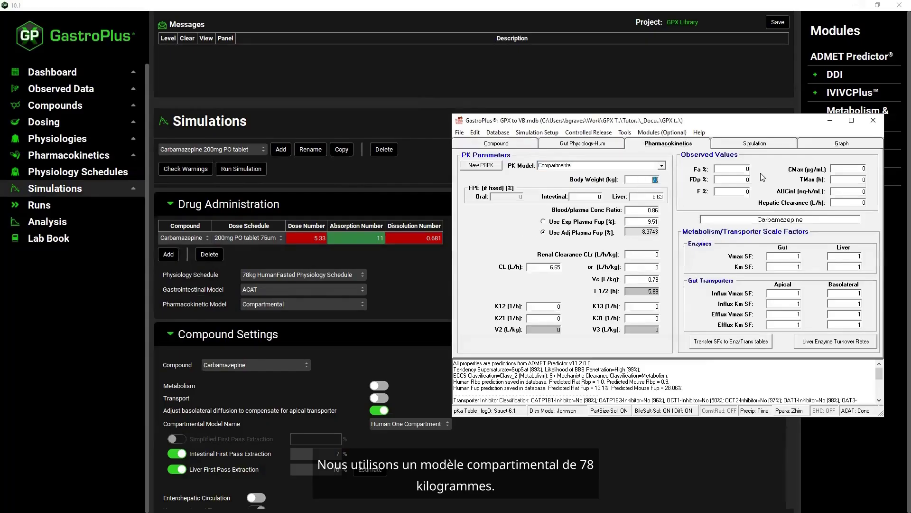
{"action": "type", "text": "78"}
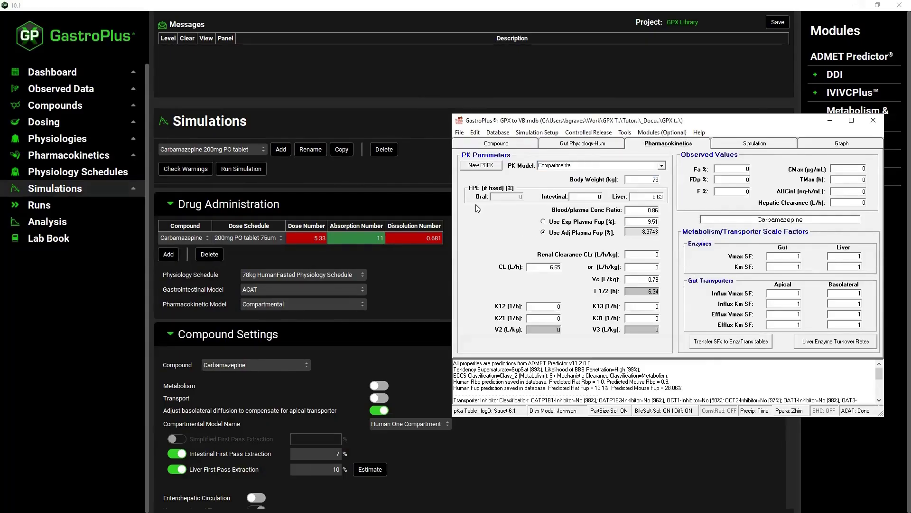
{"action": "scroll", "coordinate": [303, 223], "scroll_direction": "down", "scroll_amount": 2}
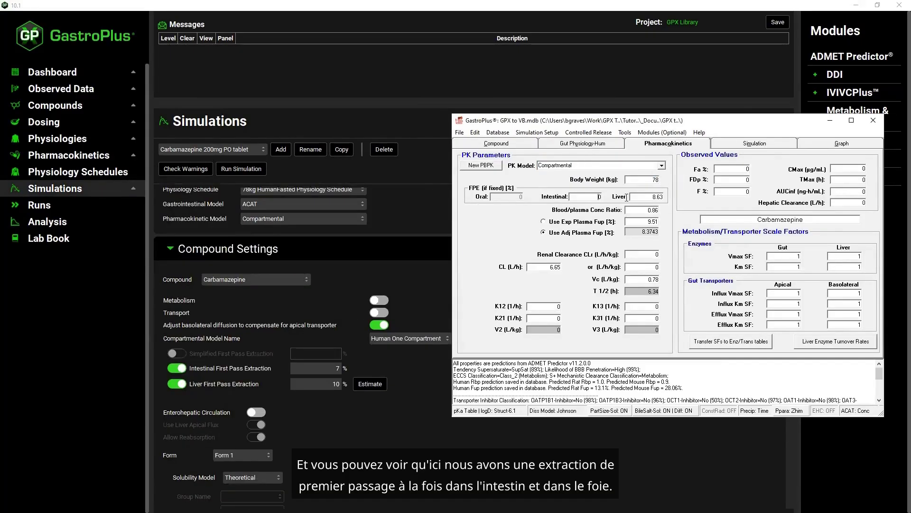
{"action": "left_click_drag", "start_coordinate": [642, 195], "coordinate": [712, 195]}
{"action": "type", "text": "10"}
- Check the GPX nanoparticle and bile salt effect settings, and set the solubilization ratio to 0 in the GastroPlus 9.9 dissolution model
{"action": "scroll", "coordinate": [297, 421], "scroll_direction": "down", "scroll_amount": 5}
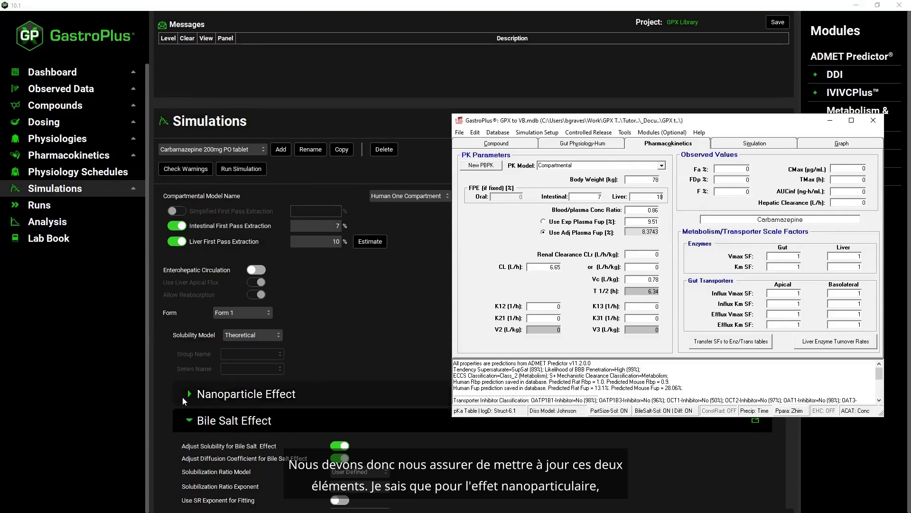
{"action": "left_click", "coordinate": [189, 395]}
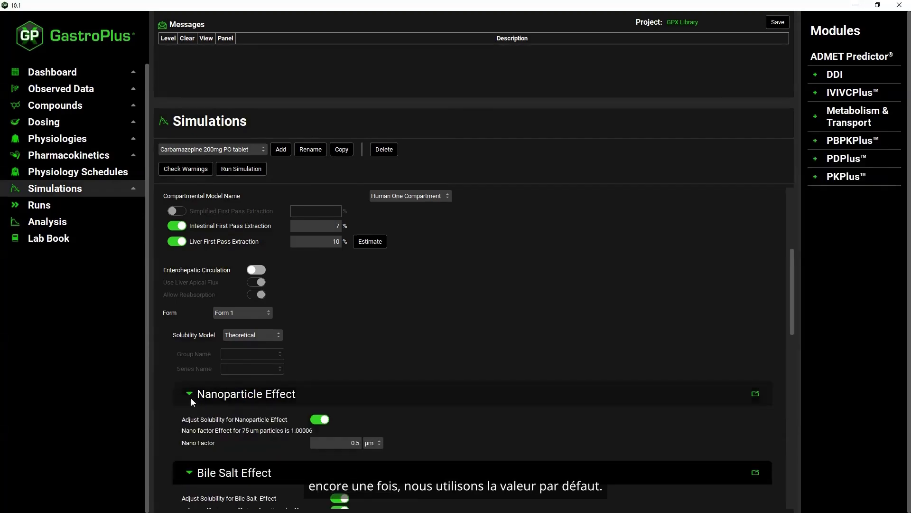
{"action": "left_click", "coordinate": [191, 397]}
{"action": "scroll", "coordinate": [191, 397], "scroll_direction": "down", "scroll_amount": 2}
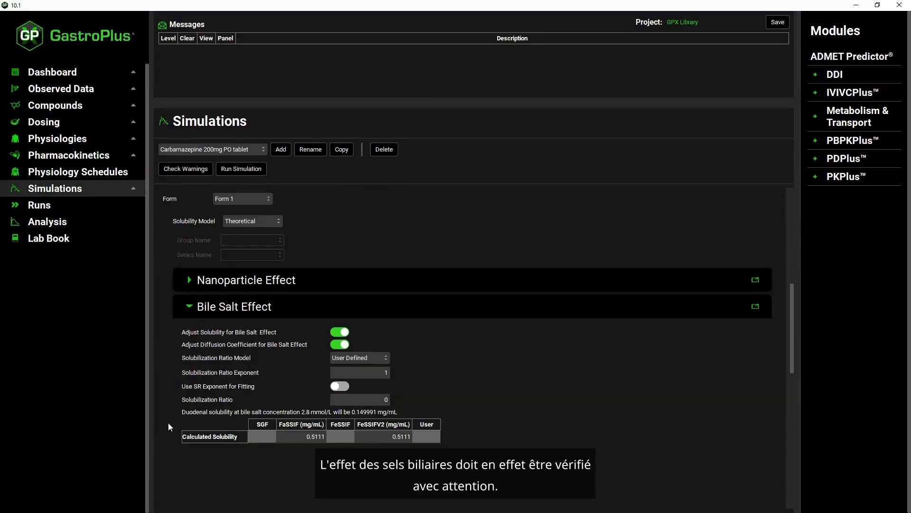
{"action": "key", "text": "alt+Tab"}
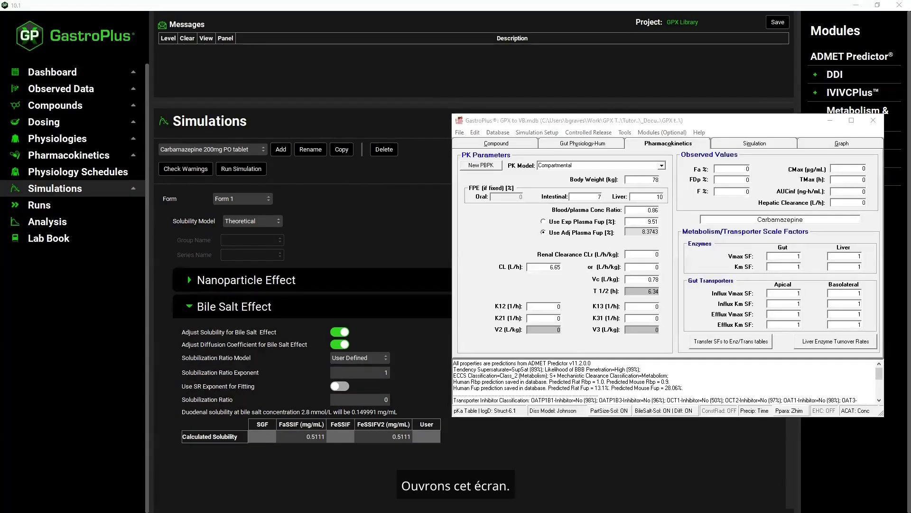
{"action": "double_click", "coordinate": [553, 411]}
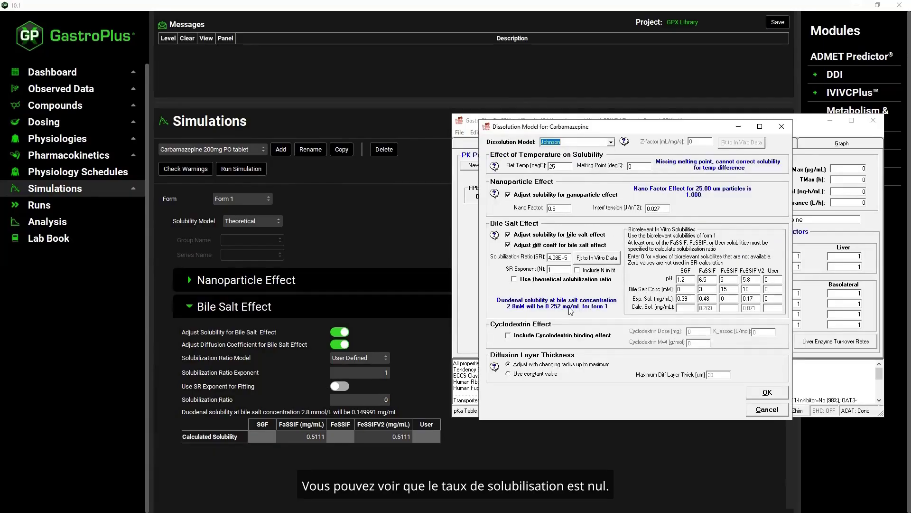
{"action": "double_click", "coordinate": [559, 257]}
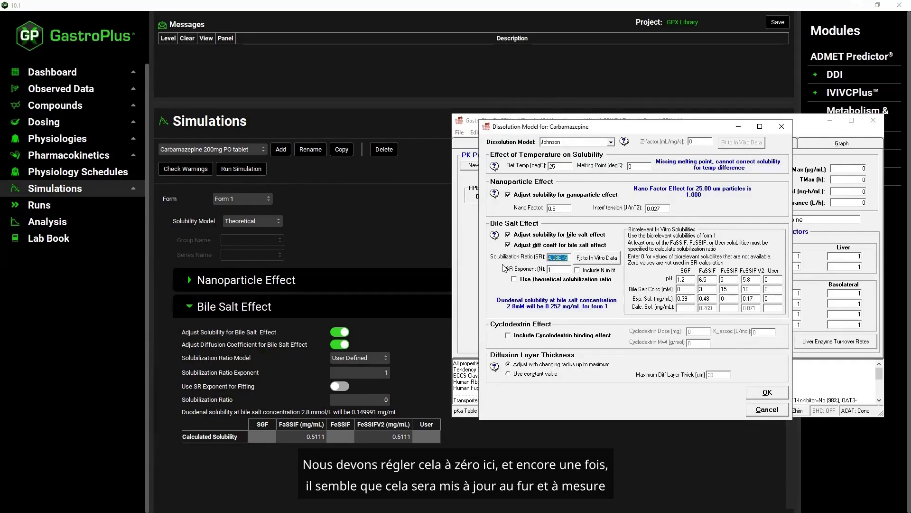
{"action": "type", "text": "0"}
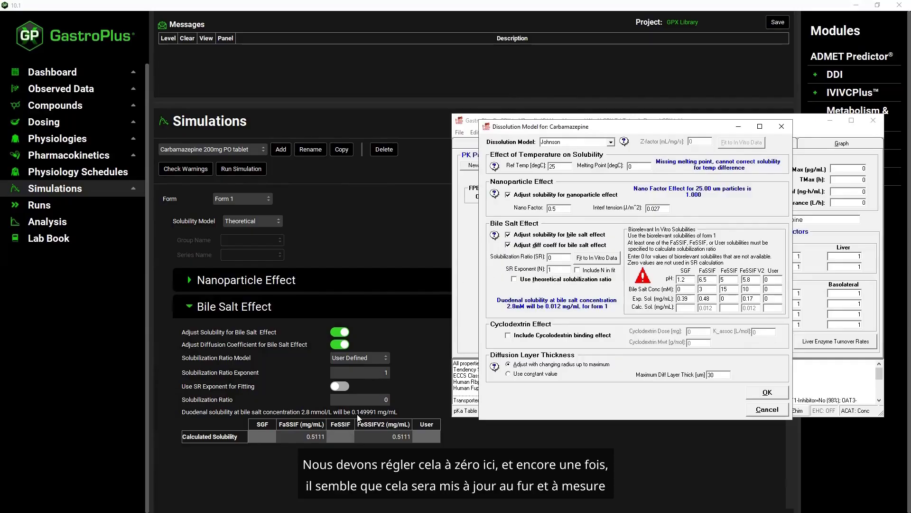
{"action": "left_click", "coordinate": [783, 393]}
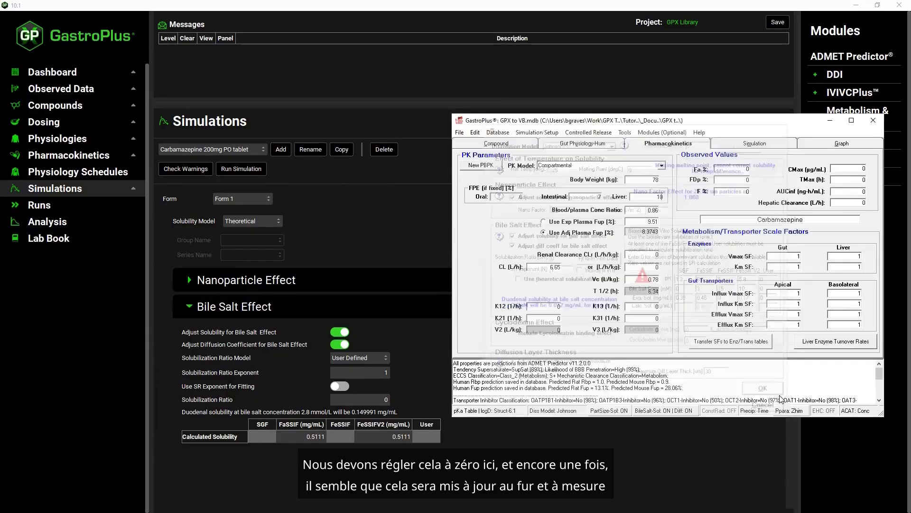
- Review the dissolution model and precipitation settings of the GPX Carbamazepine simulation
{"action": "scroll", "coordinate": [194, 358], "scroll_direction": "down", "scroll_amount": 4}
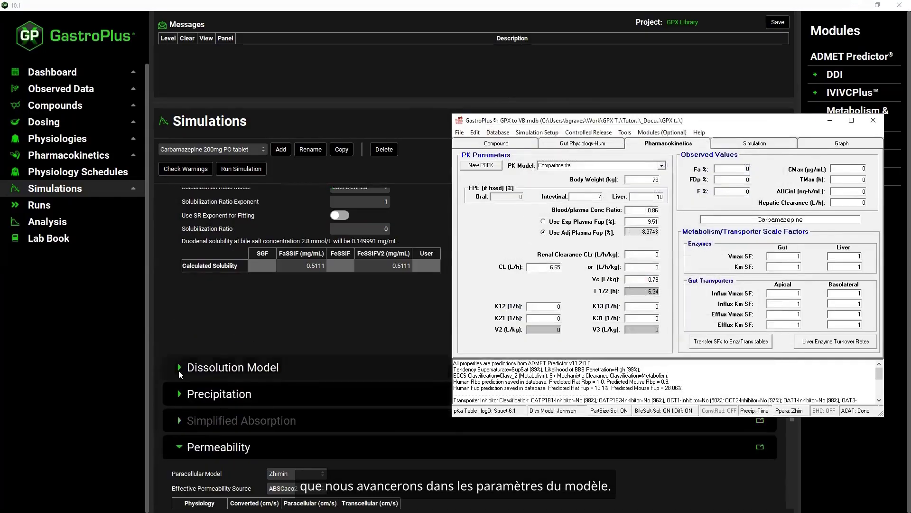
{"action": "left_click", "coordinate": [179, 369]}
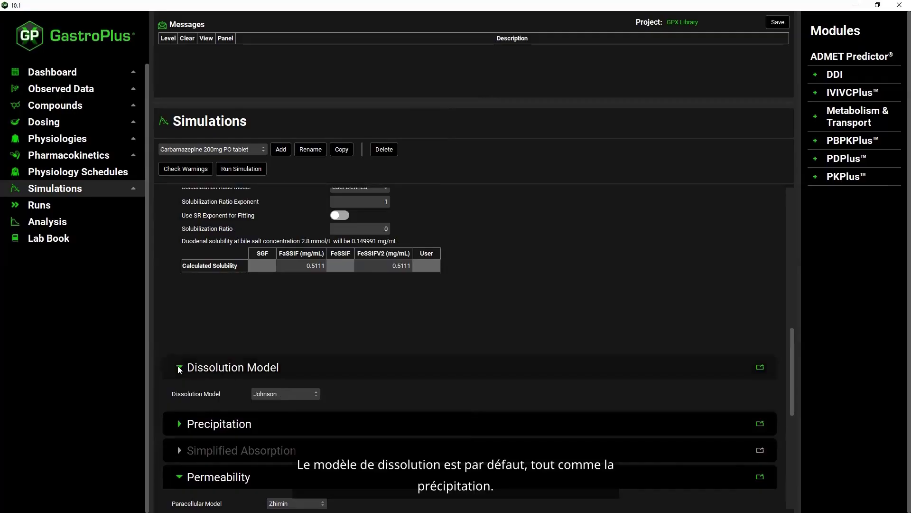
{"action": "left_click", "coordinate": [179, 369]}
{"action": "left_click", "coordinate": [180, 394]}
{"action": "scroll", "coordinate": [183, 391], "scroll_direction": "down", "scroll_amount": 9}
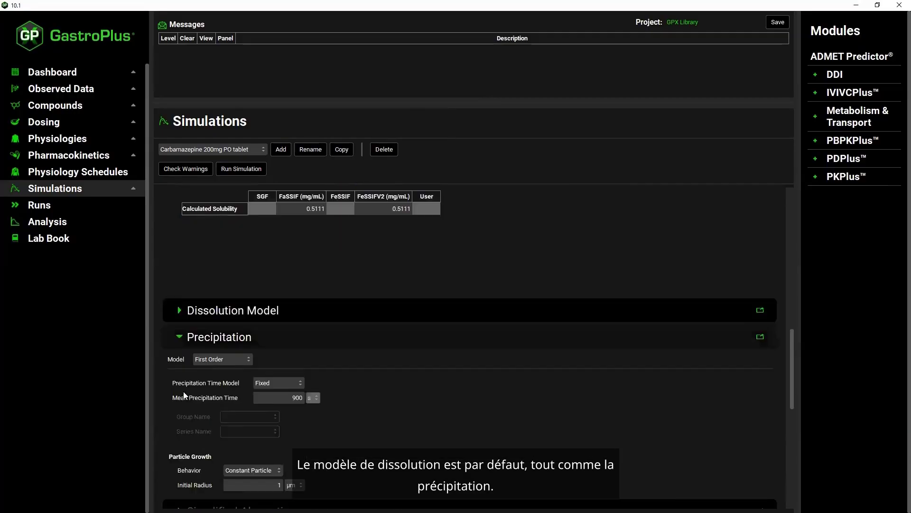
- Set Carbamazepine's effective permeability source in GastroPlus 9.9 to ABSCa, matching the GPX simulation's ABSCaco2 source
{"action": "scroll", "coordinate": [184, 391], "scroll_direction": "down", "scroll_amount": 4}
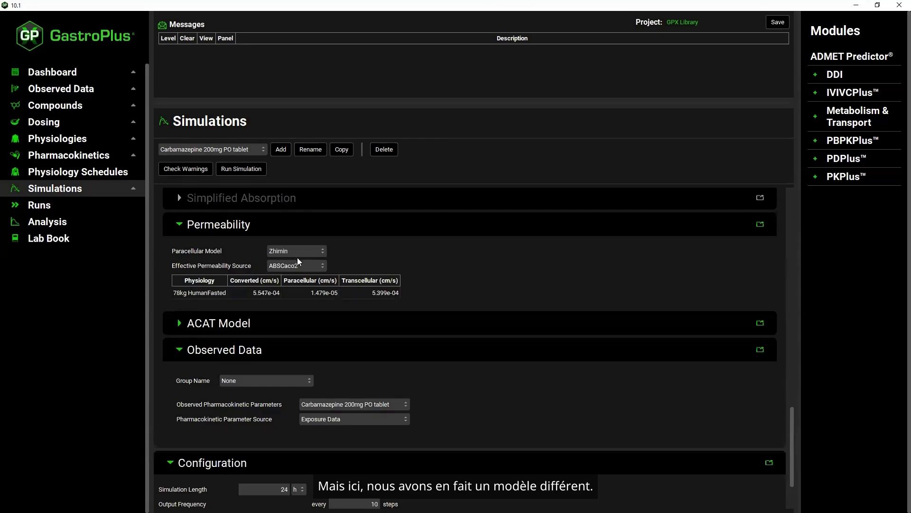
{"action": "key", "text": "alt+Tab"}
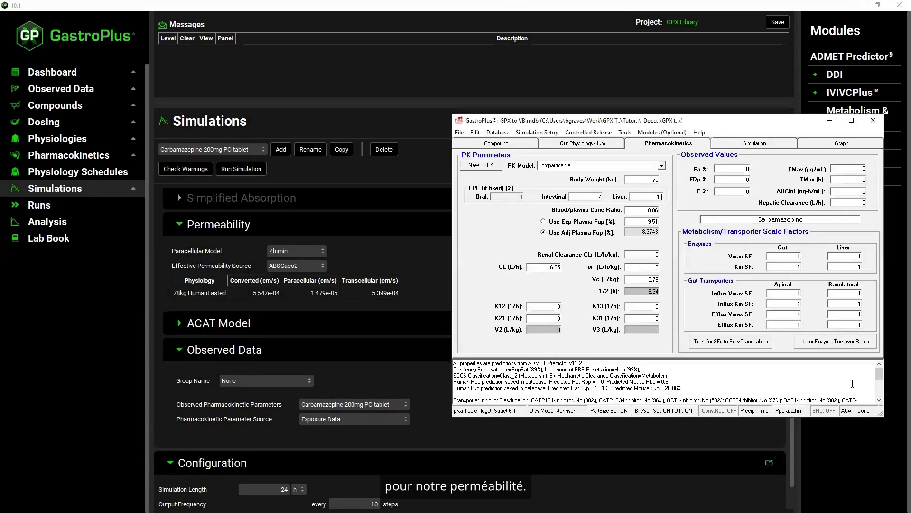
{"action": "left_click", "coordinate": [496, 142]}
{"action": "left_click", "coordinate": [869, 231]}
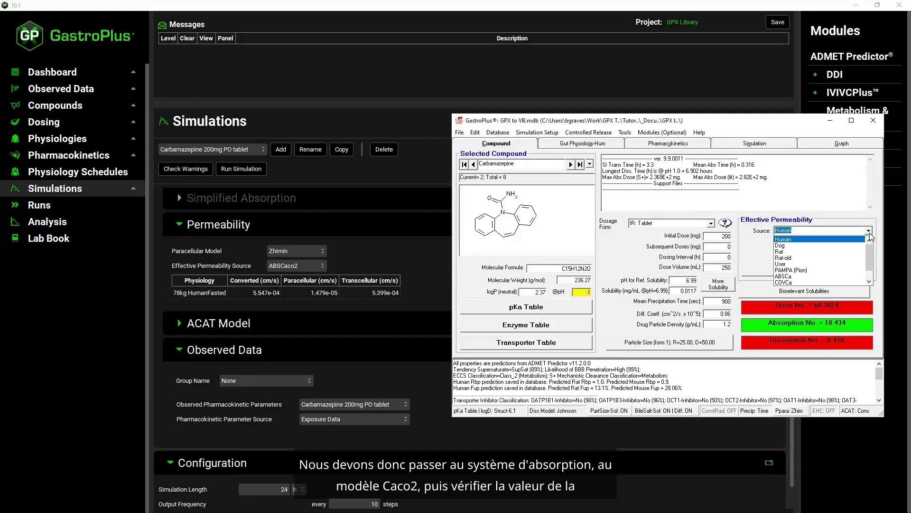
{"action": "left_click", "coordinate": [823, 277]}
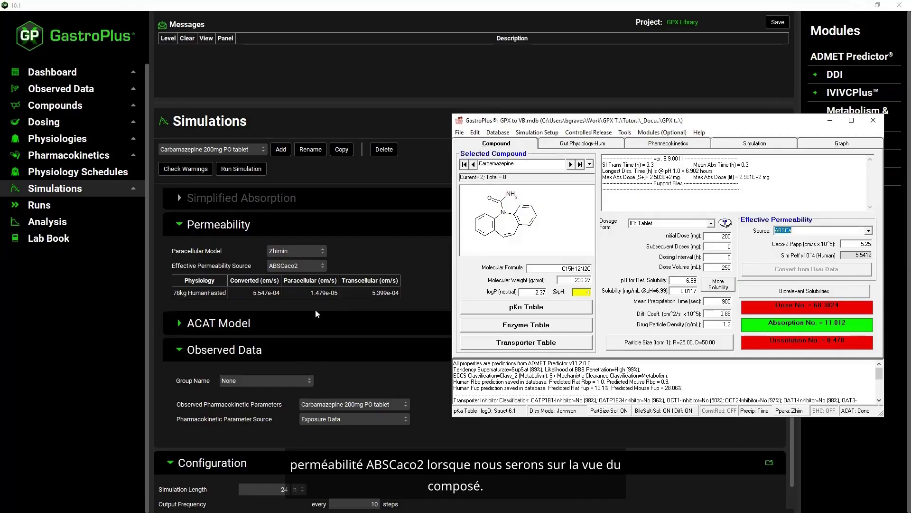
- Review the GPX ACAT model and observed data settings, compare the simulation length with GastroPlus 9.9, and collapse the reviewed sections
{"action": "left_click", "coordinate": [180, 323]}
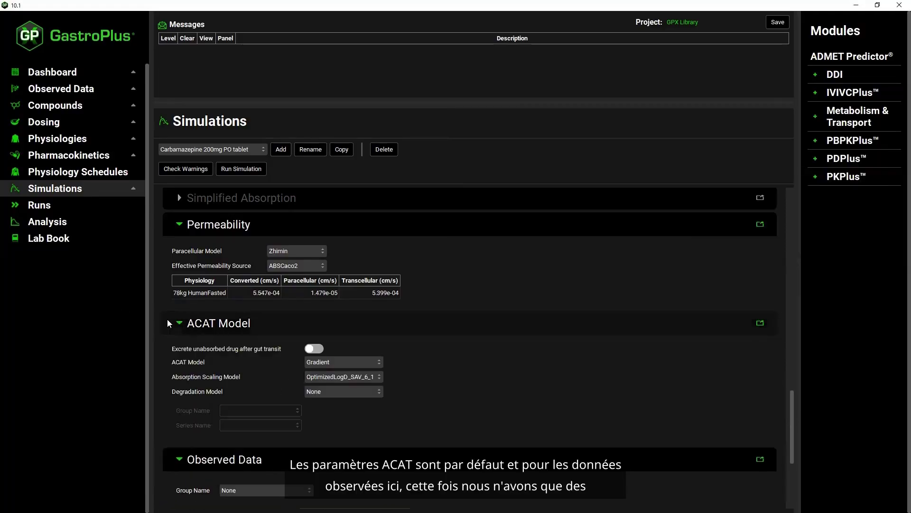
{"action": "left_click", "coordinate": [181, 323]}
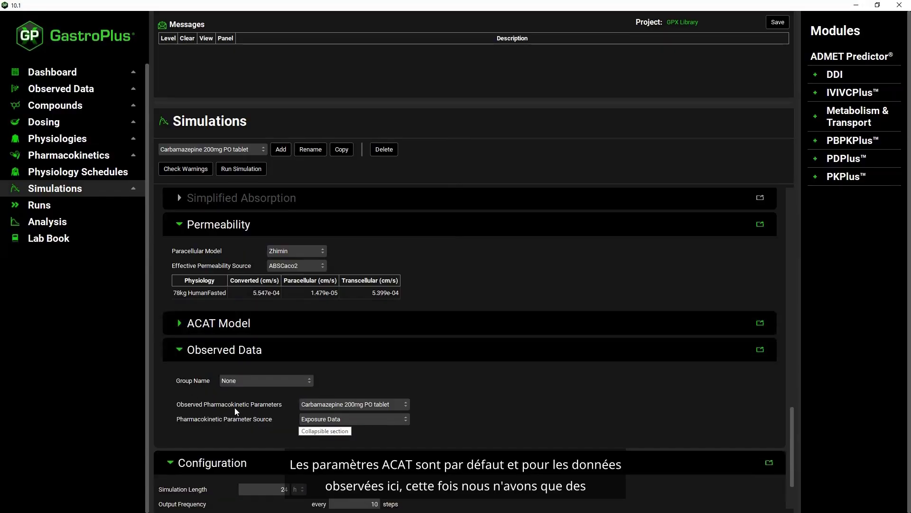
{"action": "left_click", "coordinate": [179, 351]}
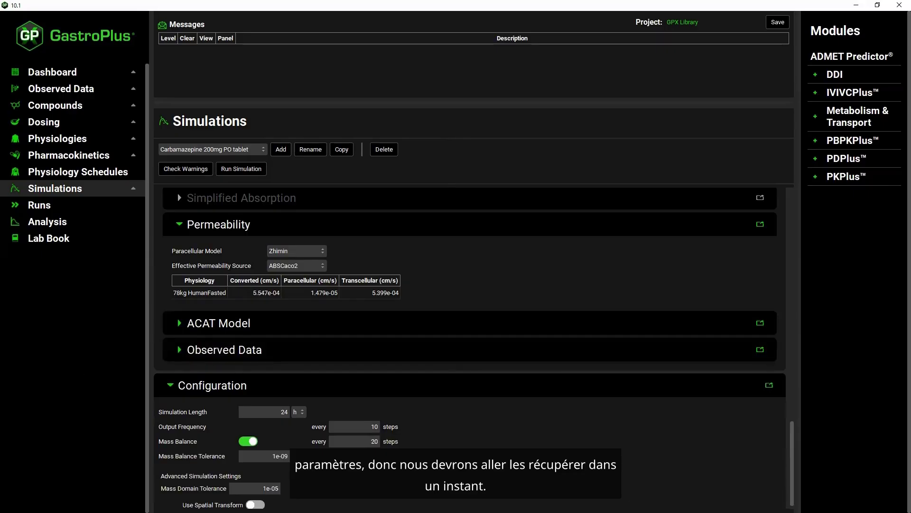
{"action": "key", "text": "alt+Tab"}
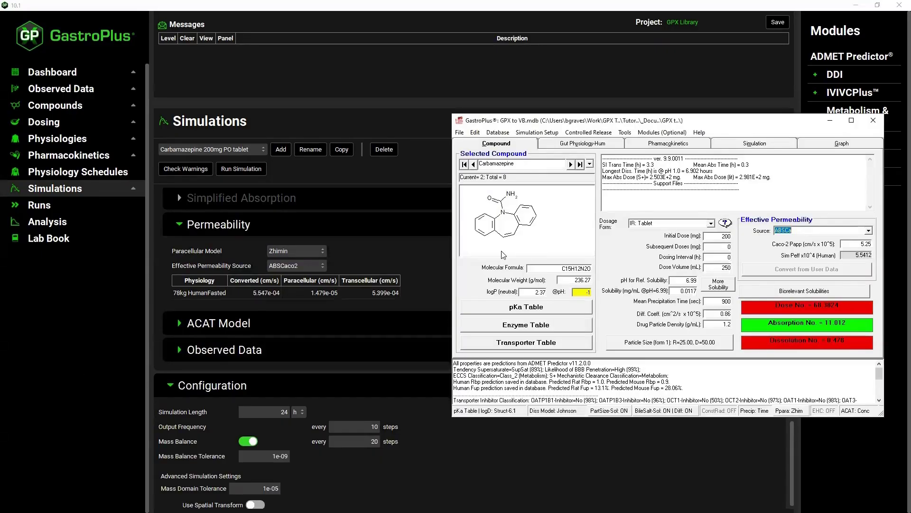
{"action": "left_click", "coordinate": [737, 144]}
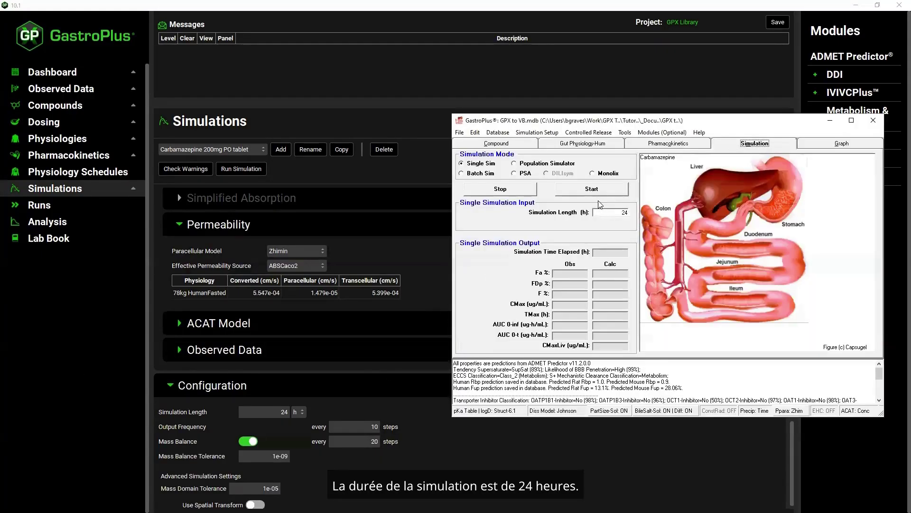
{"action": "left_click", "coordinate": [170, 385]}
{"action": "scroll", "coordinate": [309, 330], "scroll_direction": "up", "scroll_amount": 2}
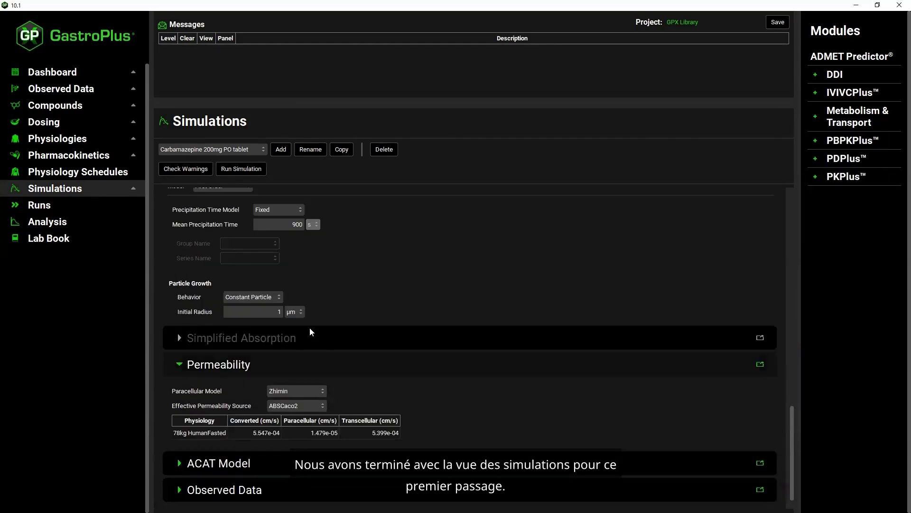
{"action": "scroll", "coordinate": [309, 327], "scroll_direction": "down", "scroll_amount": 1}
{"action": "left_click", "coordinate": [190, 208]}
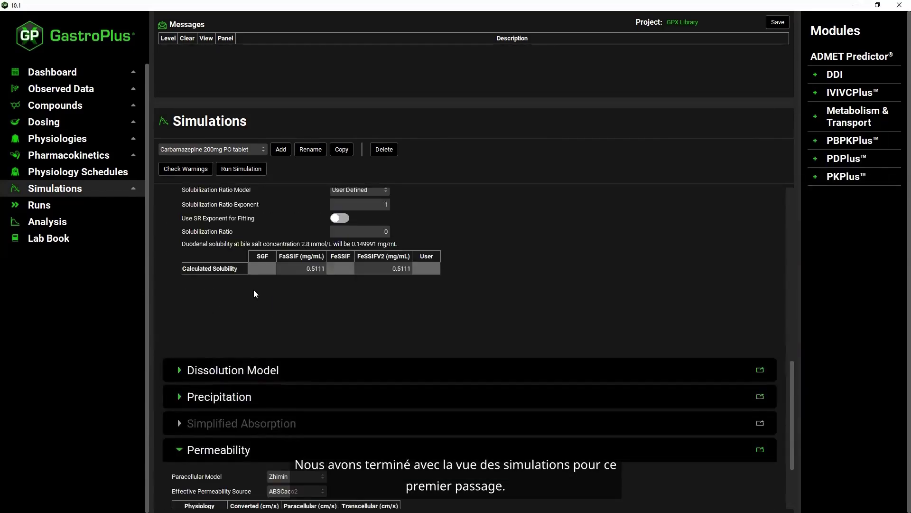
{"action": "scroll", "coordinate": [254, 289], "scroll_direction": "up", "scroll_amount": 2}
- Copy Carbamazepine's observed Fa of 99% and F of 78% from the GPX observed parameters into the GastroPlus 9.9 pharmacokinetic data
{"action": "left_click", "coordinate": [58, 91]}
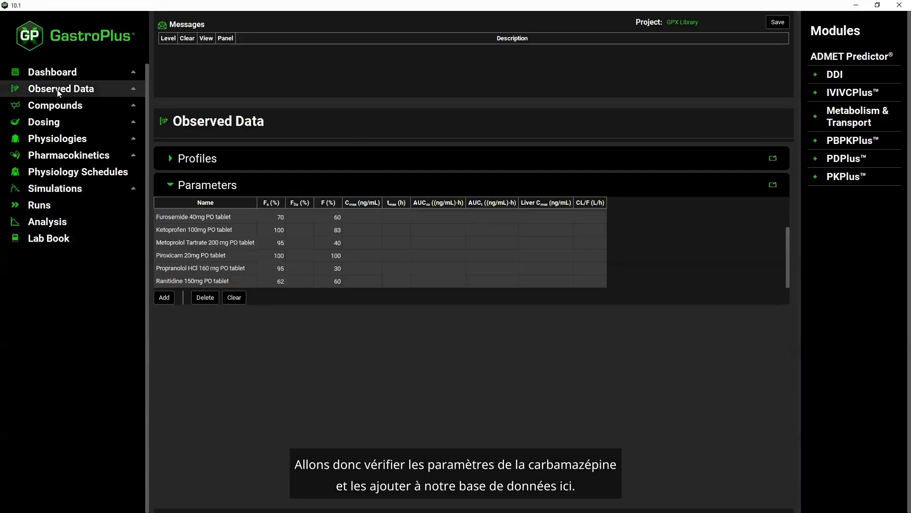
{"action": "scroll", "coordinate": [189, 247], "scroll_direction": "up", "scroll_amount": 1}
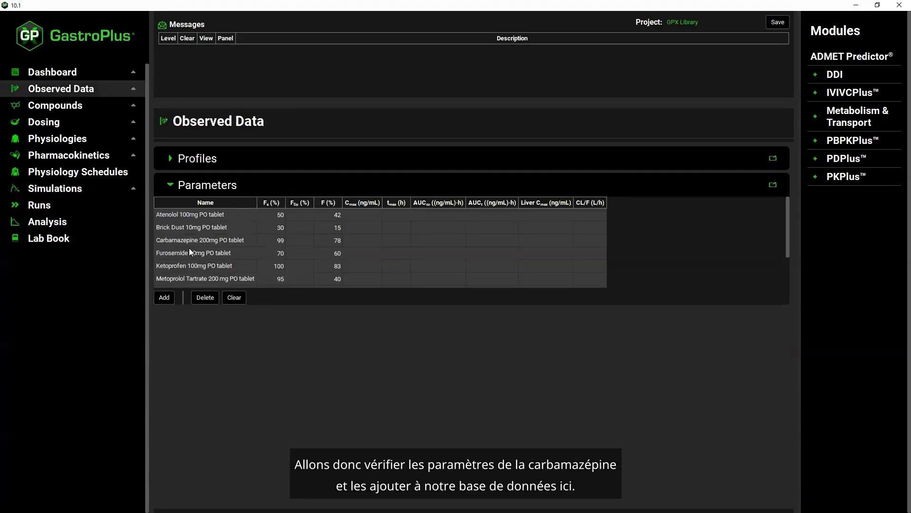
{"action": "key", "text": "alt+Tab"}
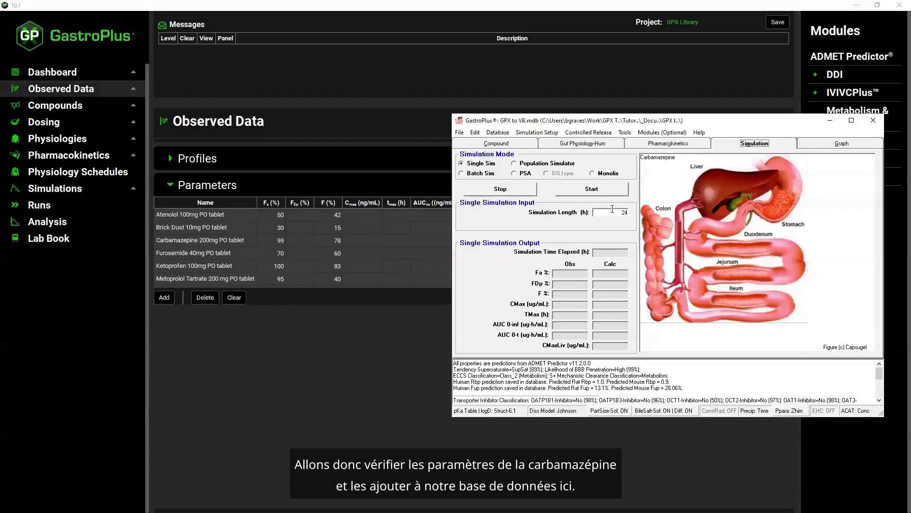
{"action": "left_click", "coordinate": [666, 143]}
{"action": "left_click", "coordinate": [735, 168]}
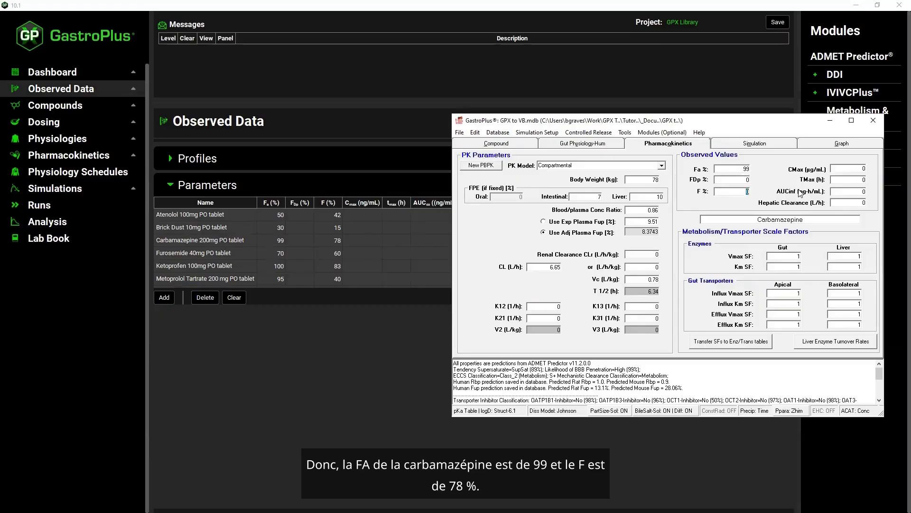
- Select the Carbamazepine compound in GPX and show its molecular properties
{"action": "left_click", "coordinate": [61, 105]}
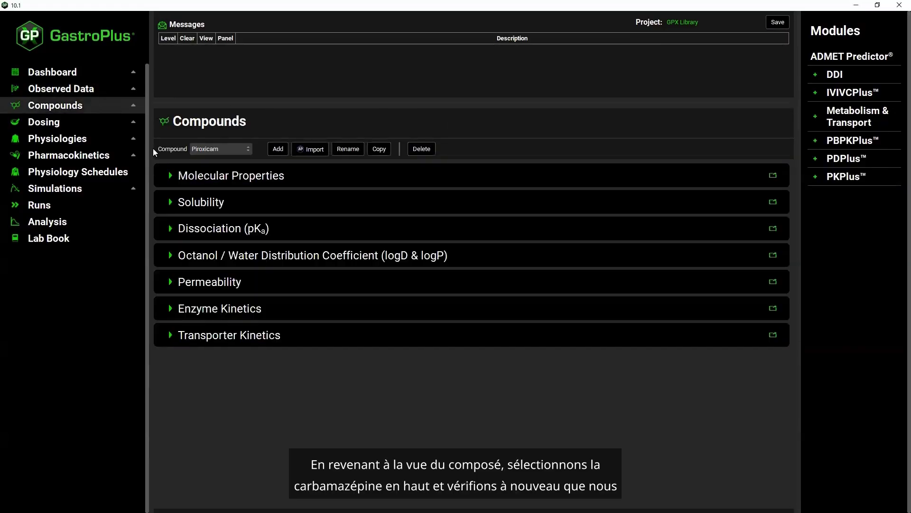
{"action": "left_click", "coordinate": [210, 150]}
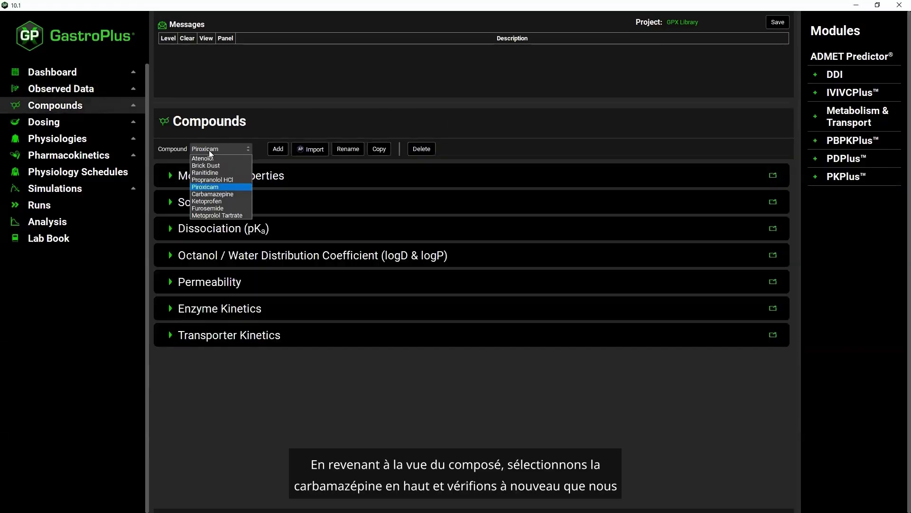
{"action": "left_click", "coordinate": [222, 195]}
{"action": "left_click", "coordinate": [170, 175]}
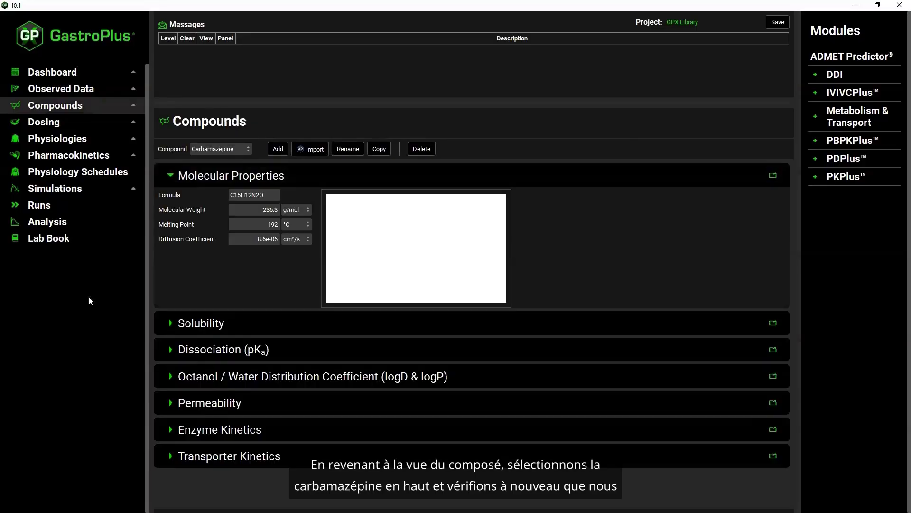
- Set Carbamazepine's melting point to 192 °C in the GastroPlus 9.9 dissolution model and compare its diffusion coefficient with GPX
{"action": "key", "text": "alt+Tab"}
{"action": "left_click", "coordinate": [496, 145]}
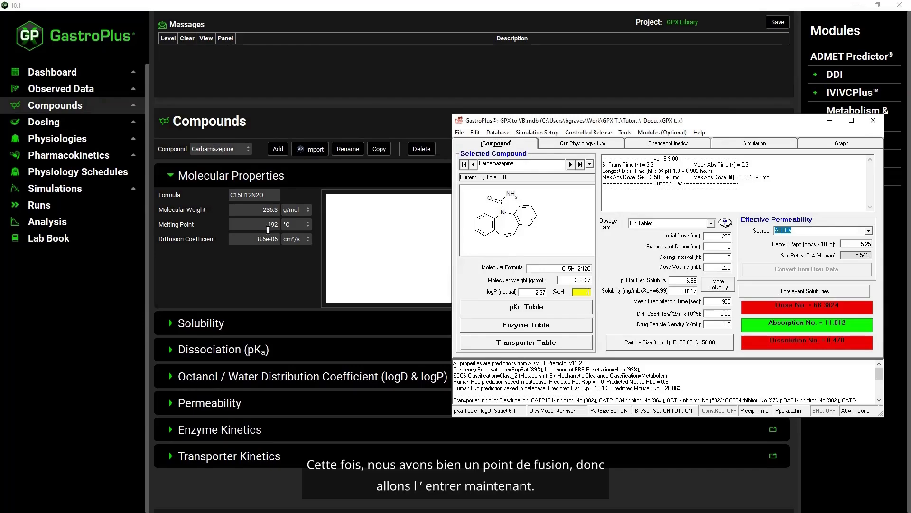
{"action": "key", "text": "alt+Tab"}
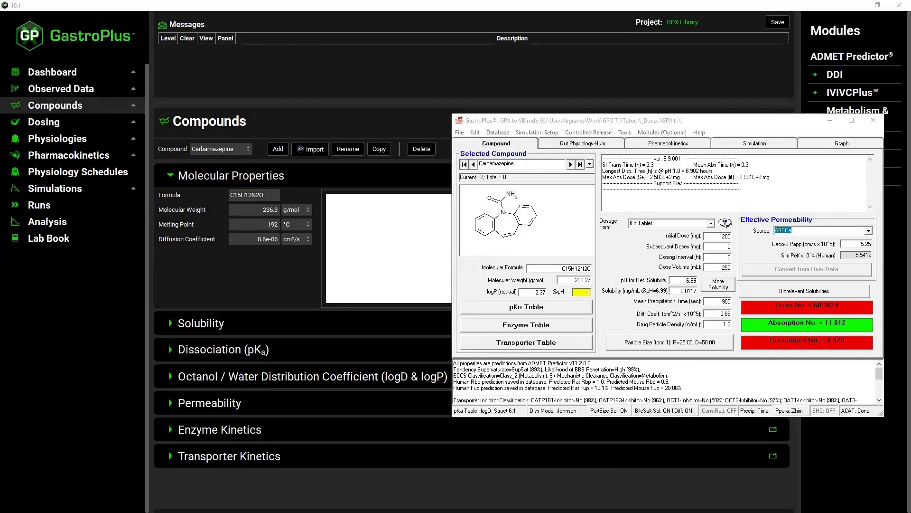
{"action": "left_click_drag", "start_coordinate": [622, 157], "coordinate": [576, 156]}
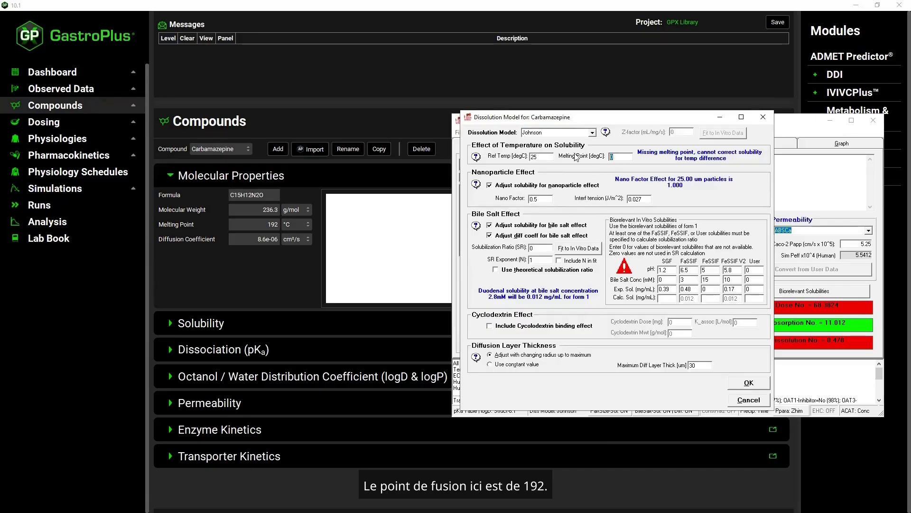
{"action": "type", "text": "192"}
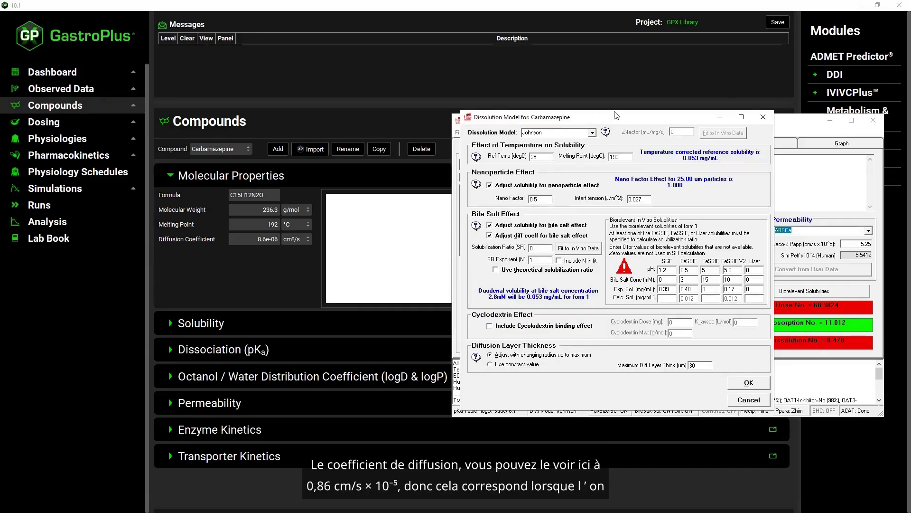
{"action": "left_click_drag", "start_coordinate": [616, 115], "coordinate": [700, 10]}
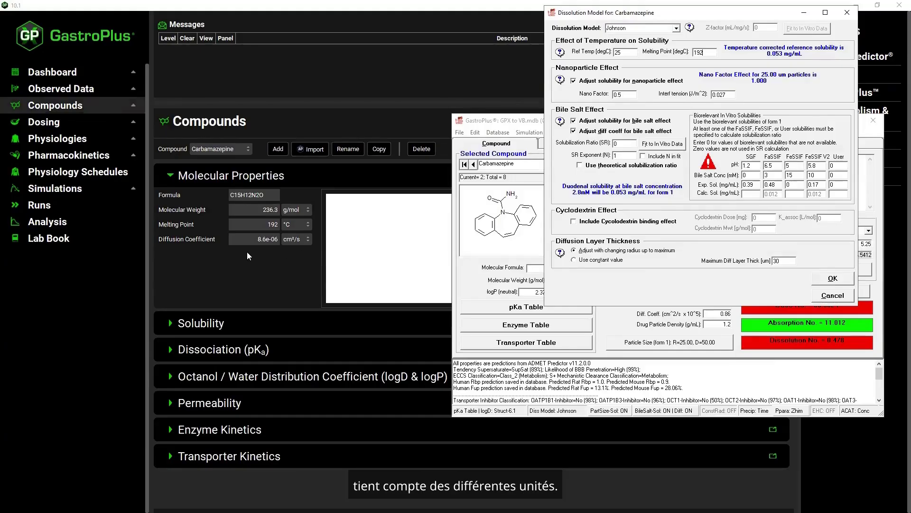
{"action": "left_click", "coordinate": [167, 176]}
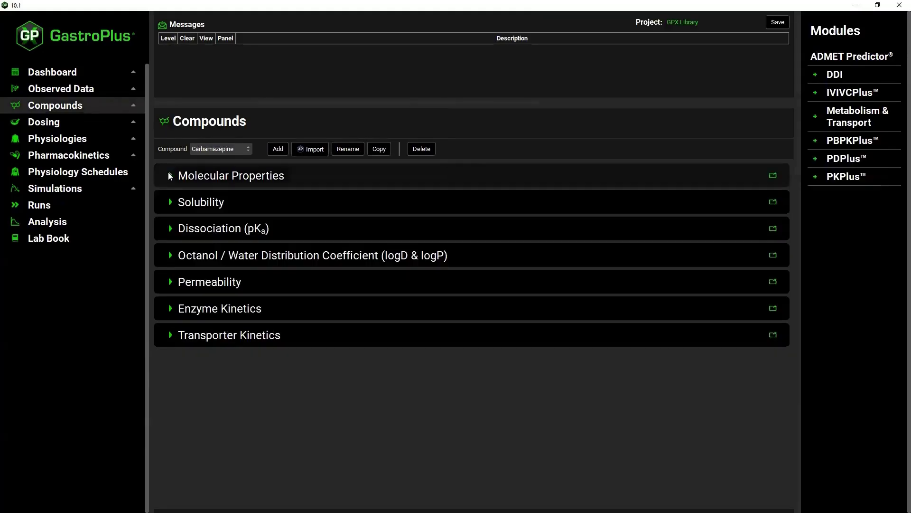
- Set Carbamazepine's reference solubility in GastroPlus 9.9 to 0.15 mg/mL at pH 6.86, matching the GPX Form 1 solubility data
{"action": "left_click", "coordinate": [170, 202]}
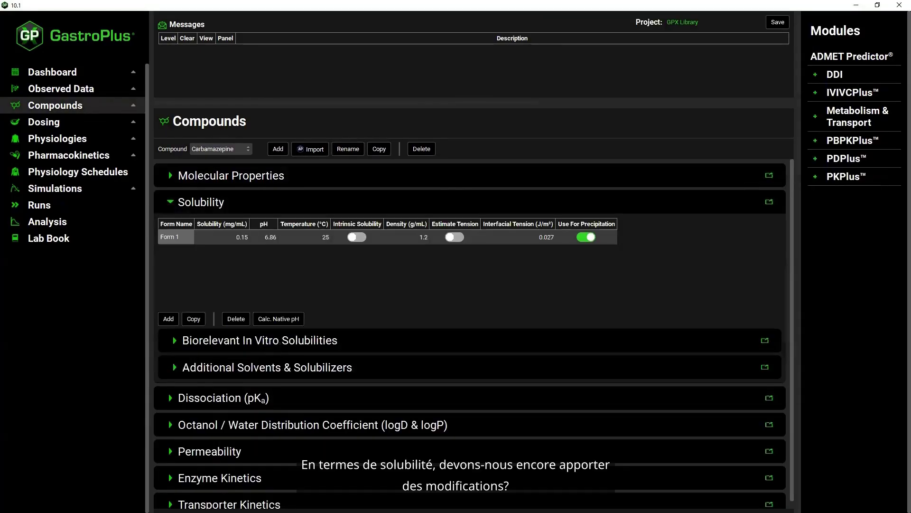
{"action": "key", "text": "alt+Tab"}
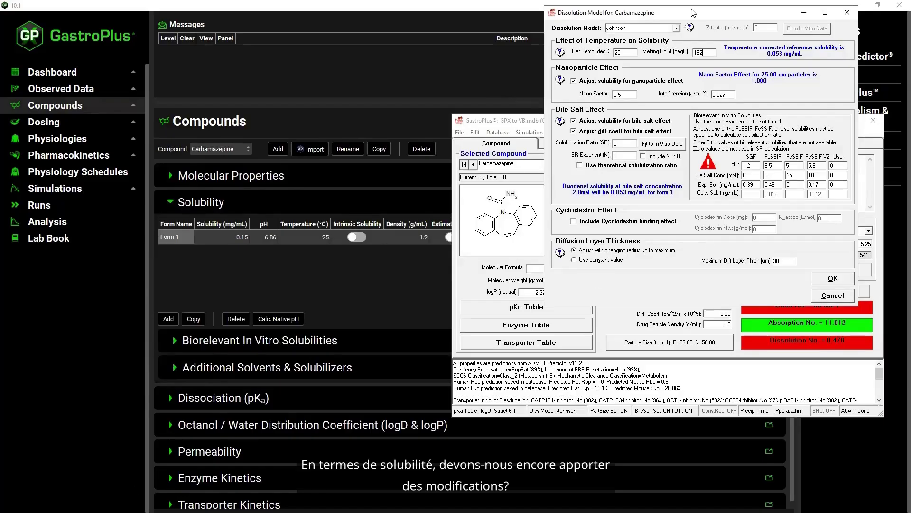
{"action": "left_click_drag", "start_coordinate": [693, 13], "coordinate": [472, 12]}
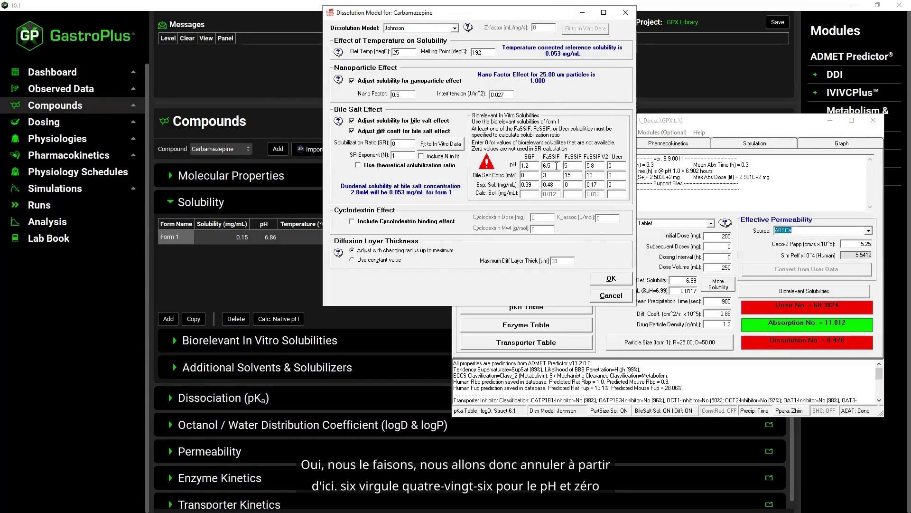
{"action": "left_click", "coordinate": [622, 280]}
{"action": "left_click_drag", "start_coordinate": [681, 280], "coordinate": [745, 283]}
{"action": "type", "text": "6.86"}
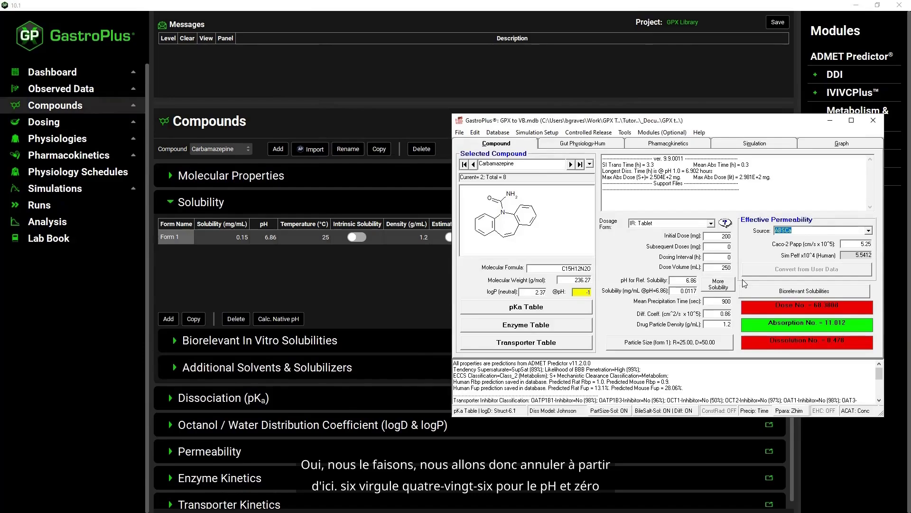
{"action": "left_click_drag", "start_coordinate": [686, 292], "coordinate": [738, 293]}
{"action": "type", "text": "15"}
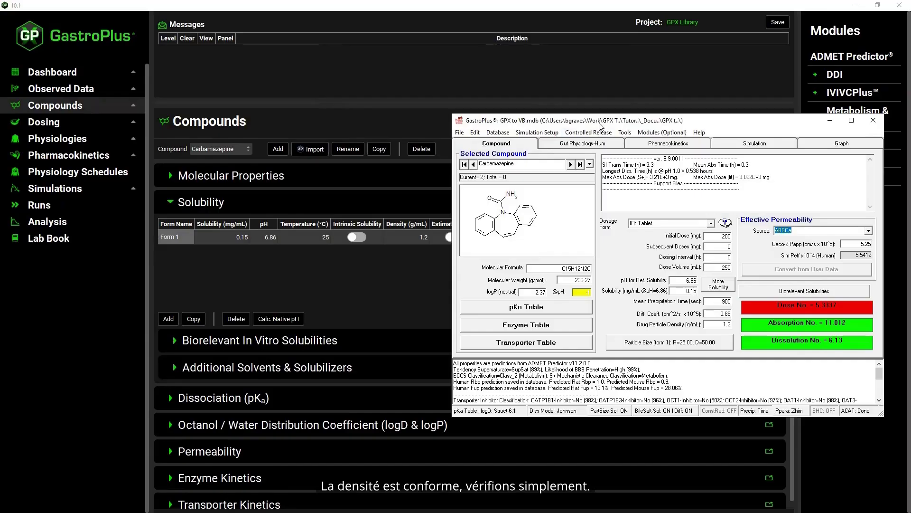
- Compare Carbamazepine's density, interfacial tension and biorelevant in vitro solubilities between GPX and the GastroPlus 9.9 dissolution model
{"action": "left_click_drag", "start_coordinate": [601, 125], "coordinate": [705, 112]}
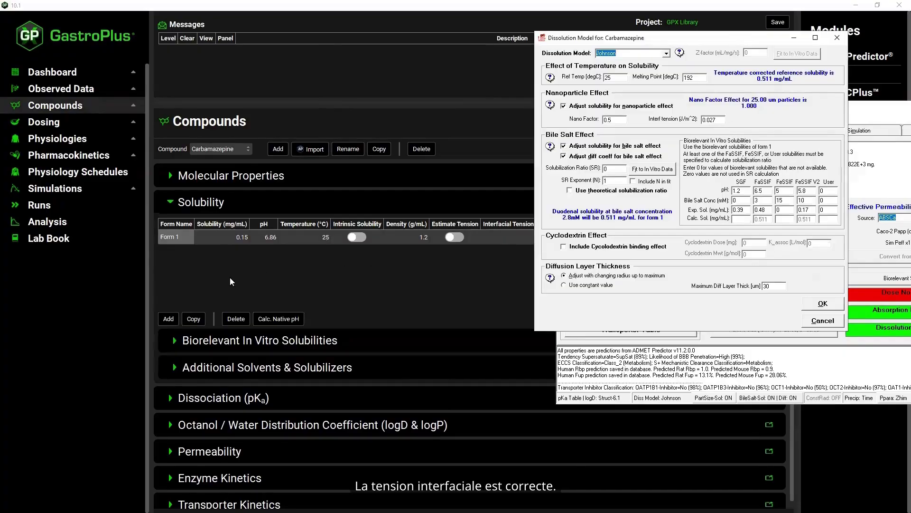
{"action": "left_click", "coordinate": [174, 341]}
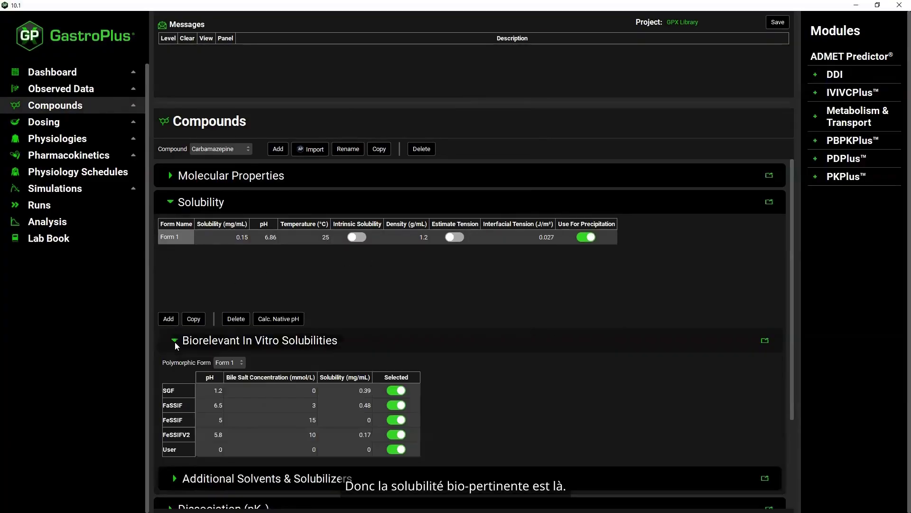
{"action": "key", "text": "alt+Tab"}
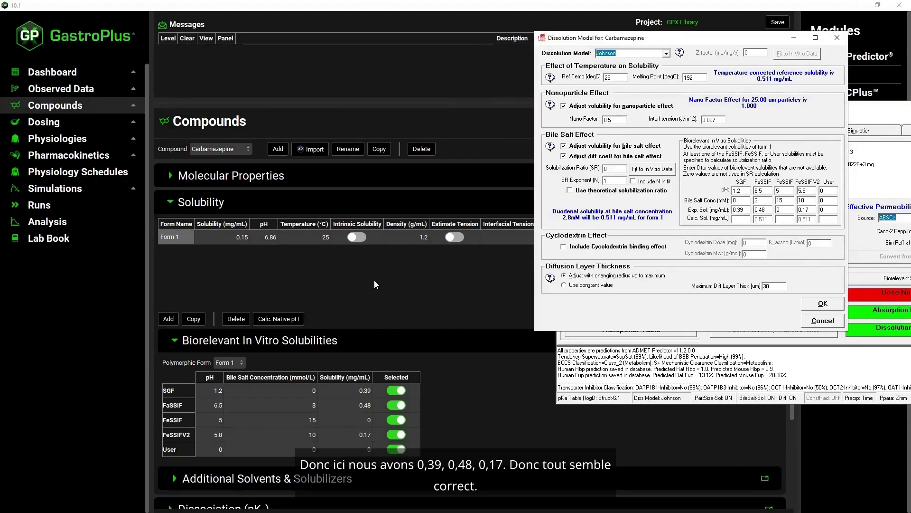
{"action": "left_click", "coordinate": [170, 203]}
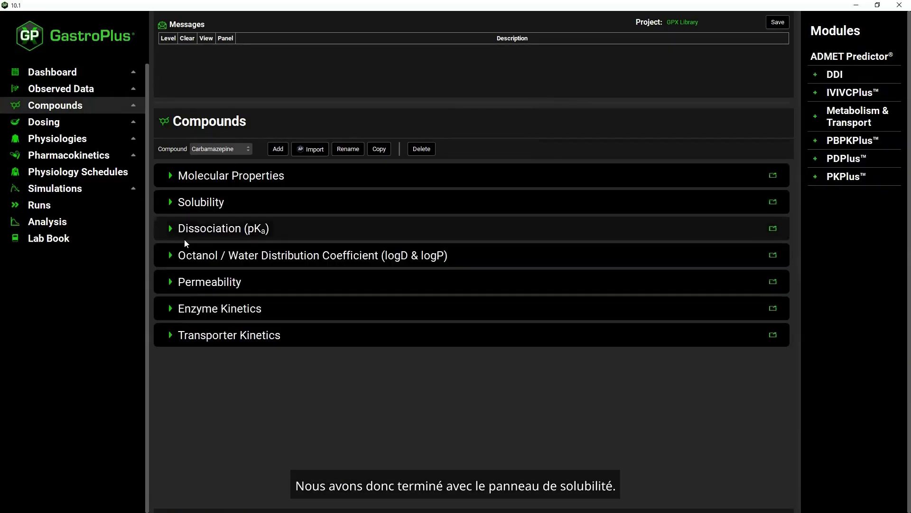
- Close the dissolution model and compare Carbamazepine's pKa and solubility factor in the GastroPlus 9.9 pKa table with GPX
{"action": "left_click", "coordinate": [171, 230]}
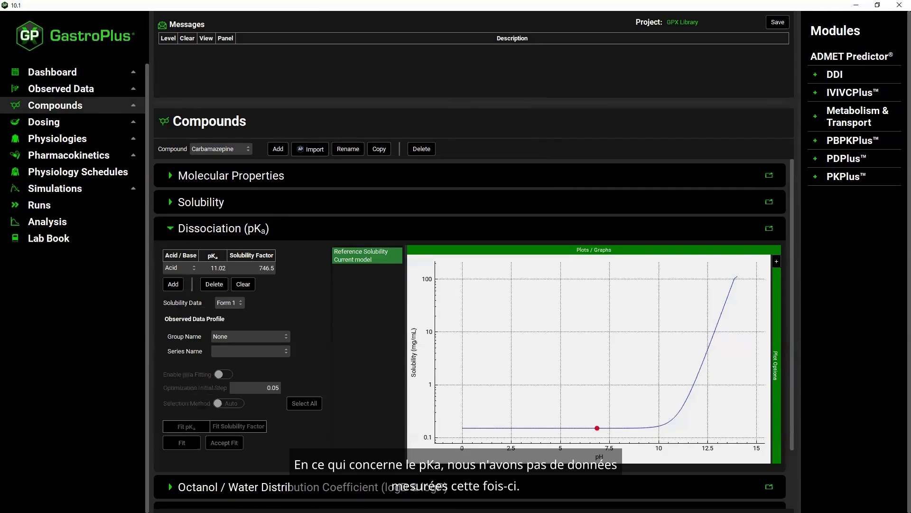
{"action": "key", "text": "alt+Tab"}
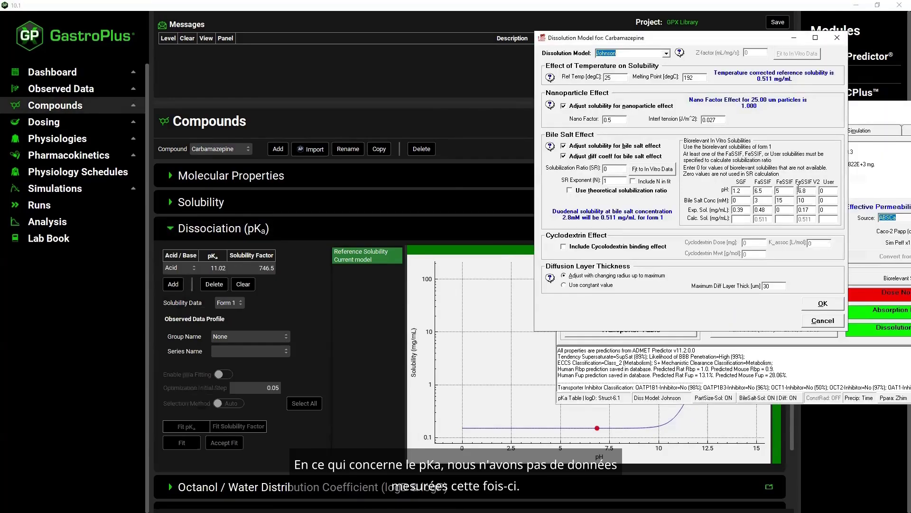
{"action": "left_click", "coordinate": [837, 305]}
{"action": "left_click", "coordinate": [664, 290]}
{"action": "left_click", "coordinate": [460, 296]}
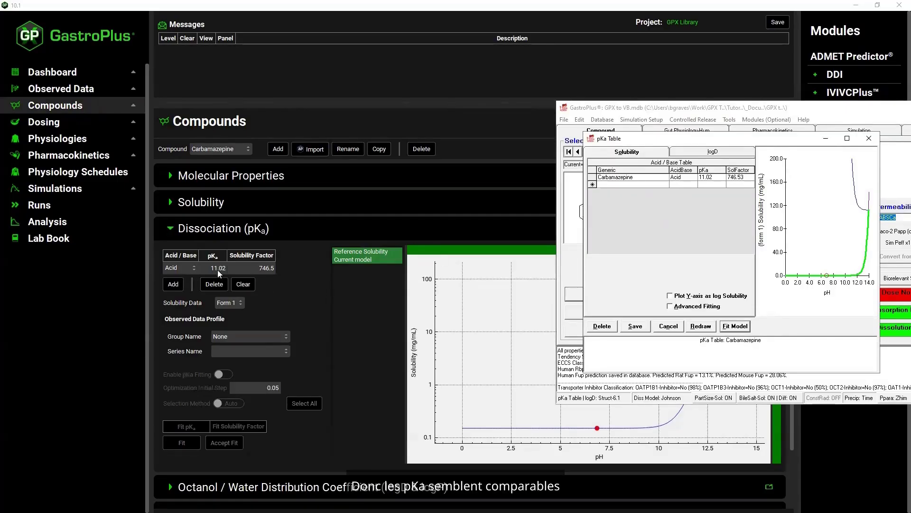
{"action": "left_click", "coordinate": [171, 226]}
- Compare the logD correction factors and structural model with GPX, save the pKa table, and set Carbamazepine's logP to 2.19 in GastroPlus 9.9
{"action": "left_click", "coordinate": [172, 254]}
{"action": "left_click", "coordinate": [143, 512]}
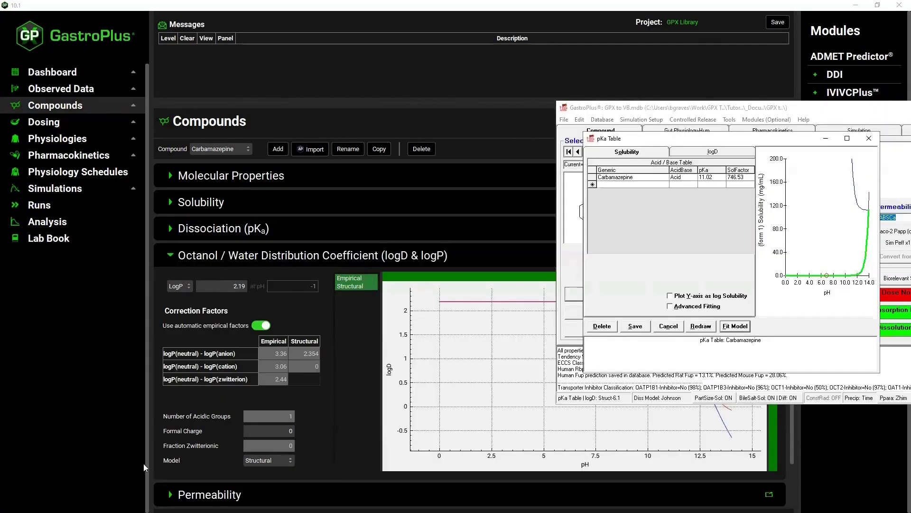
{"action": "left_click", "coordinate": [711, 152]}
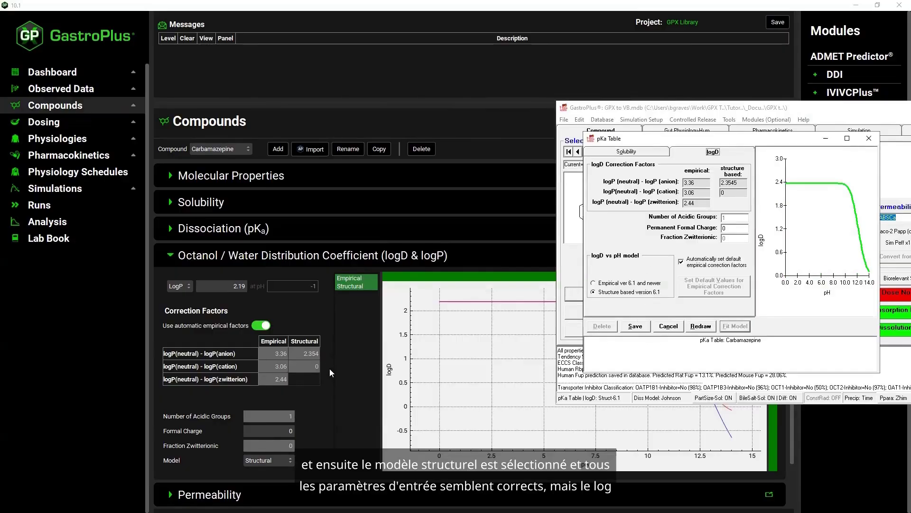
{"action": "left_click", "coordinate": [631, 328]}
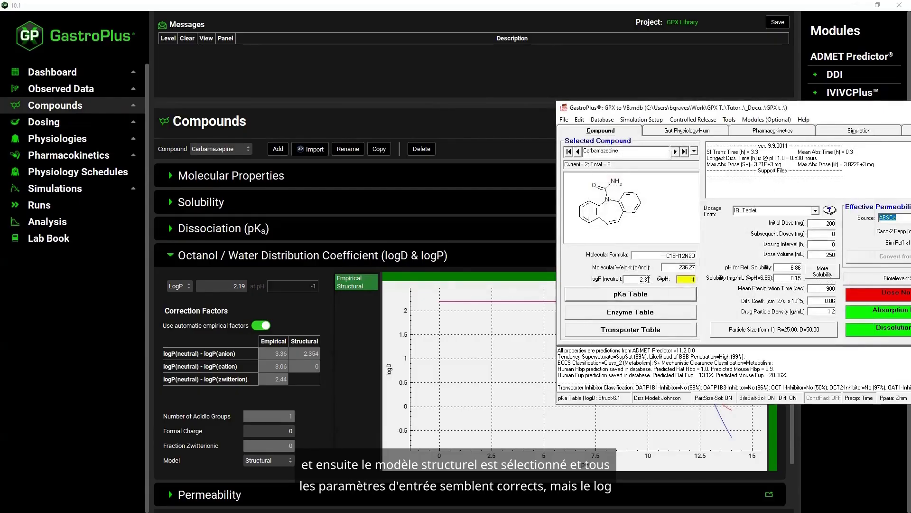
{"action": "double_click", "coordinate": [627, 280]}
{"action": "type", "text": "2.1"}
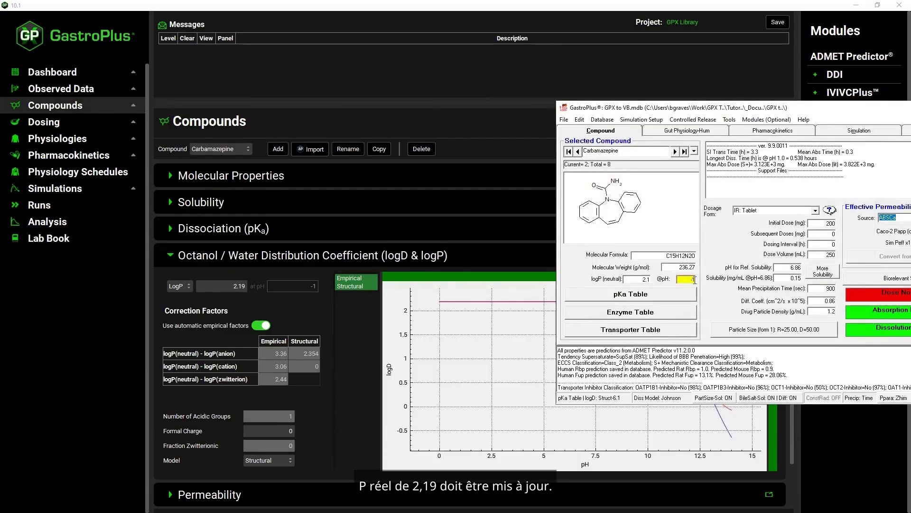
{"action": "left_click", "coordinate": [171, 255]}
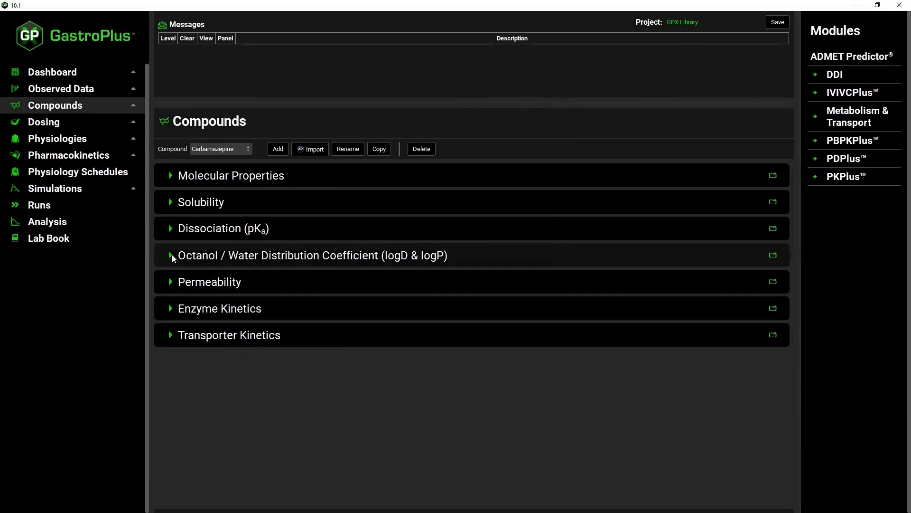
- Show the GPX permeability data and refresh it by selecting Atenolol and reselecting Carbamazepine
{"action": "left_click", "coordinate": [170, 282]}
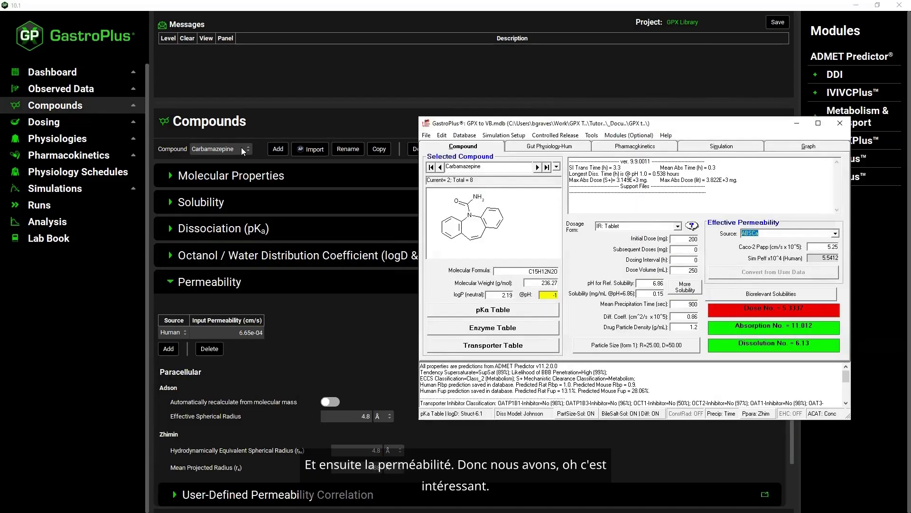
{"action": "left_click", "coordinate": [241, 148]}
{"action": "left_click", "coordinate": [231, 158]}
{"action": "left_click", "coordinate": [233, 147]}
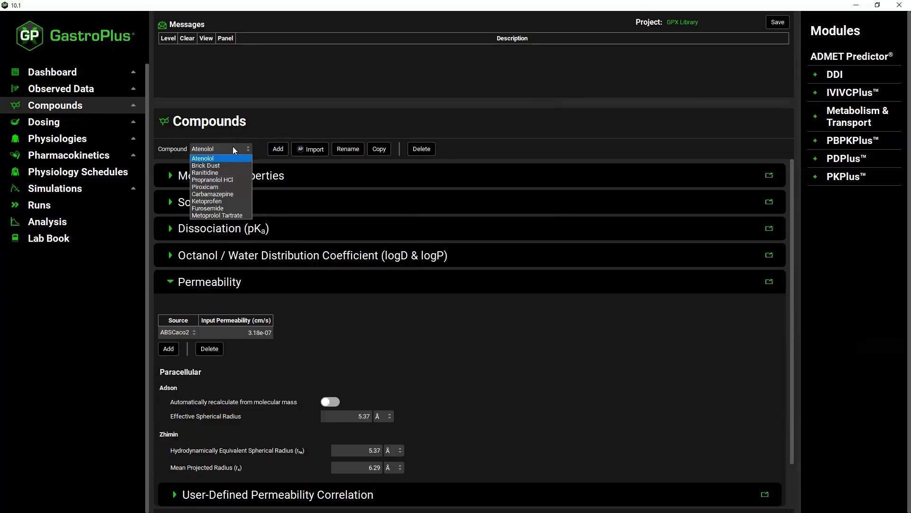
{"action": "left_click", "coordinate": [218, 193]}
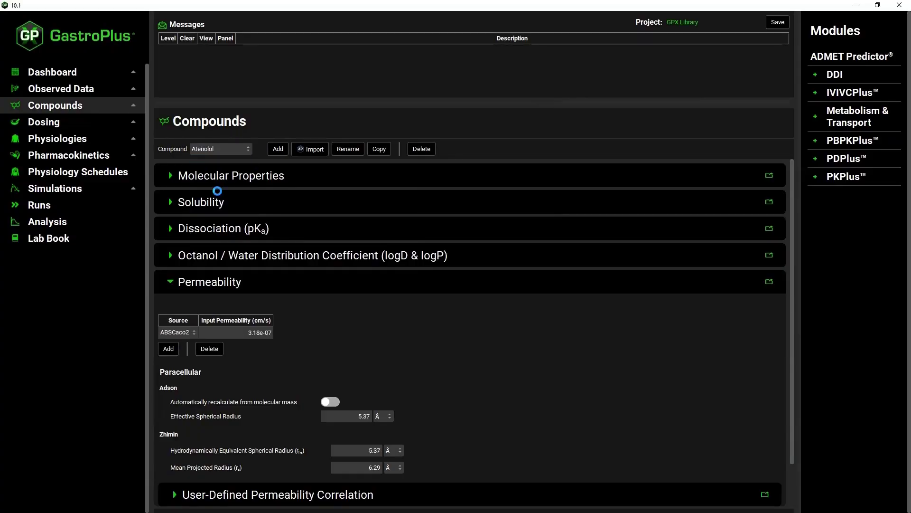
{"action": "left_click", "coordinate": [170, 229]}
{"action": "left_click", "coordinate": [171, 230]}
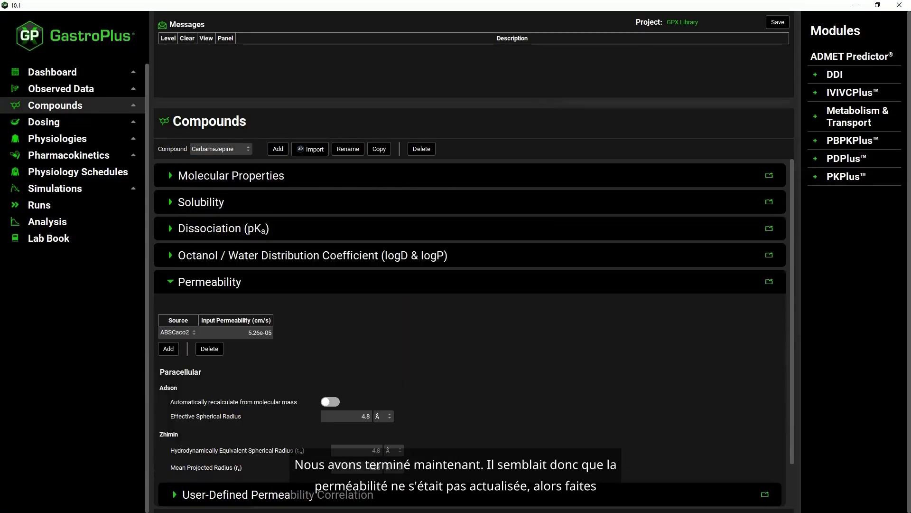
- Set Carbamazepine's Caco-2 Papp to 5.26 in GastroPlus 9.9 and compare the permeability model's Zhimin radii with GPX
{"action": "key", "text": "alt+Tab"}
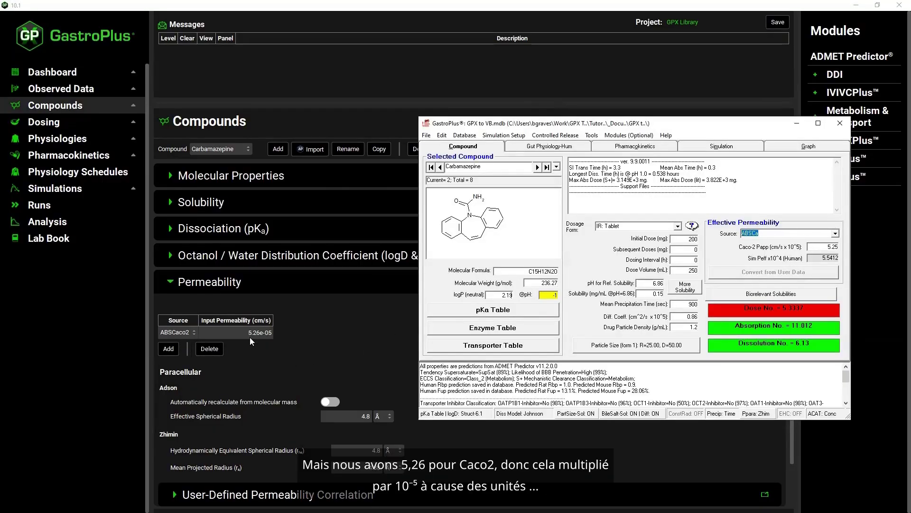
{"action": "left_click", "coordinate": [839, 246]}
{"action": "key", "text": "BackSpace"}
{"action": "type", "text": "6"}
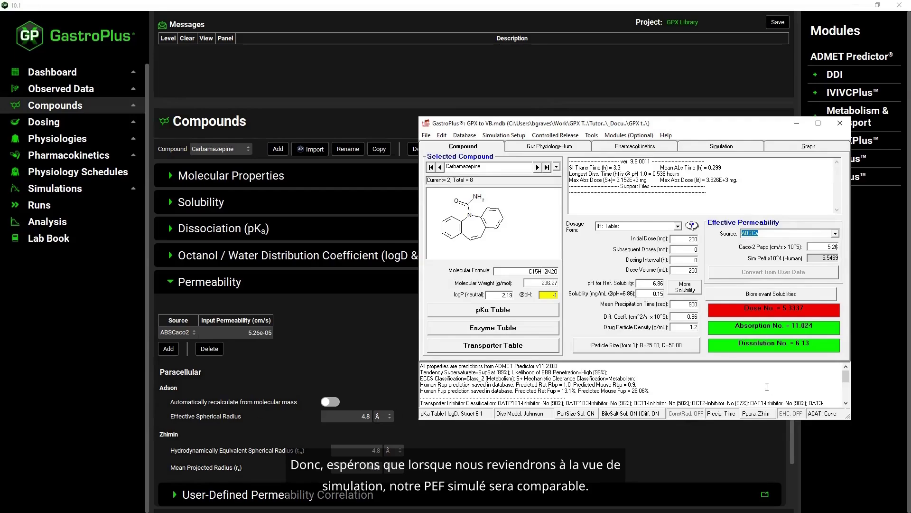
{"action": "left_click", "coordinate": [382, 333]}
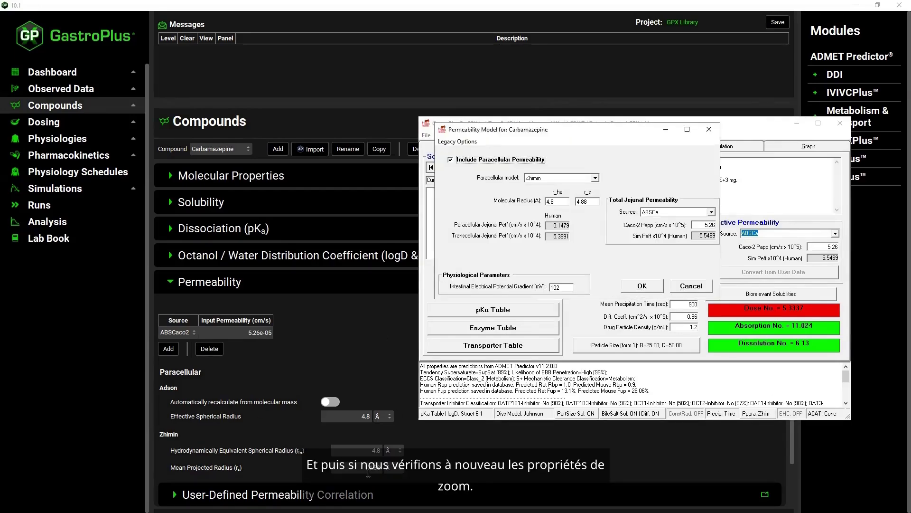
{"action": "left_click", "coordinate": [643, 286]}
- Check Carbamazepine's enzyme and transporter kinetics in GPX, and return to the Carbamazepine 200mg PO tablet simulation
{"action": "left_click", "coordinate": [170, 283]}
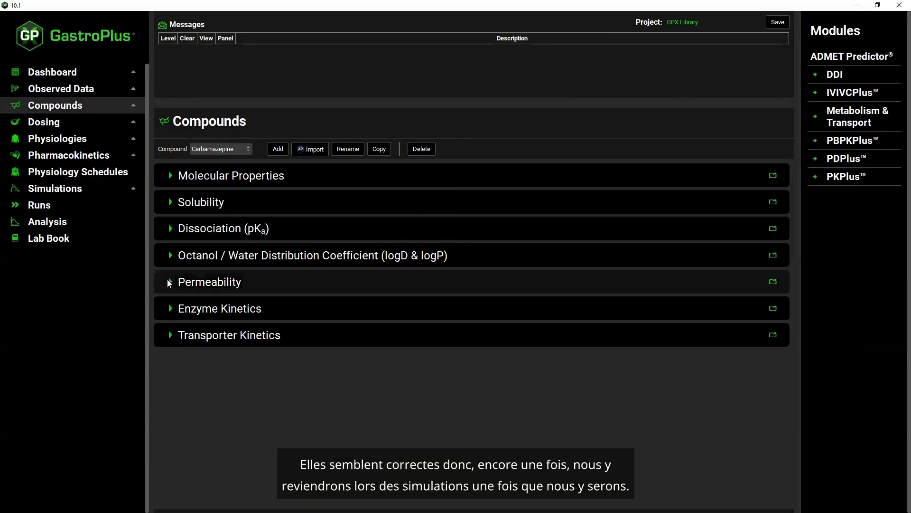
{"action": "left_click", "coordinate": [169, 311]}
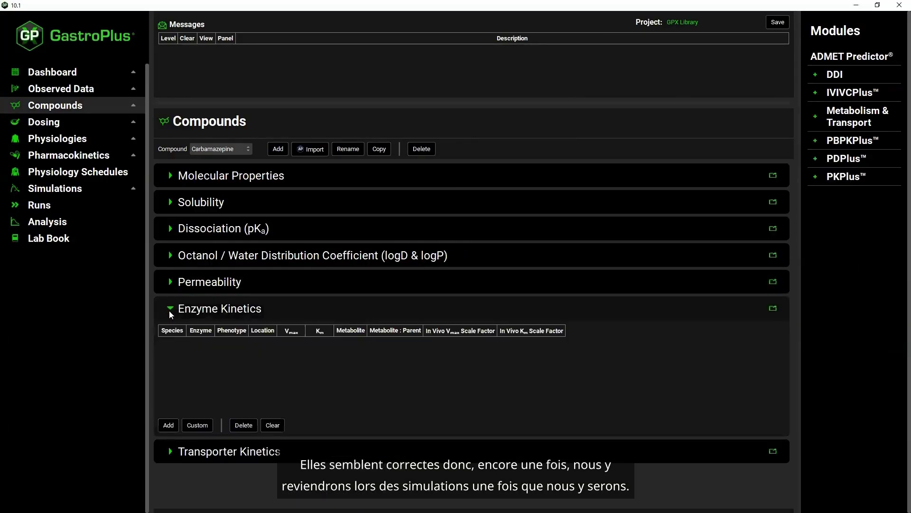
{"action": "left_click", "coordinate": [170, 309]}
{"action": "left_click", "coordinate": [171, 335]}
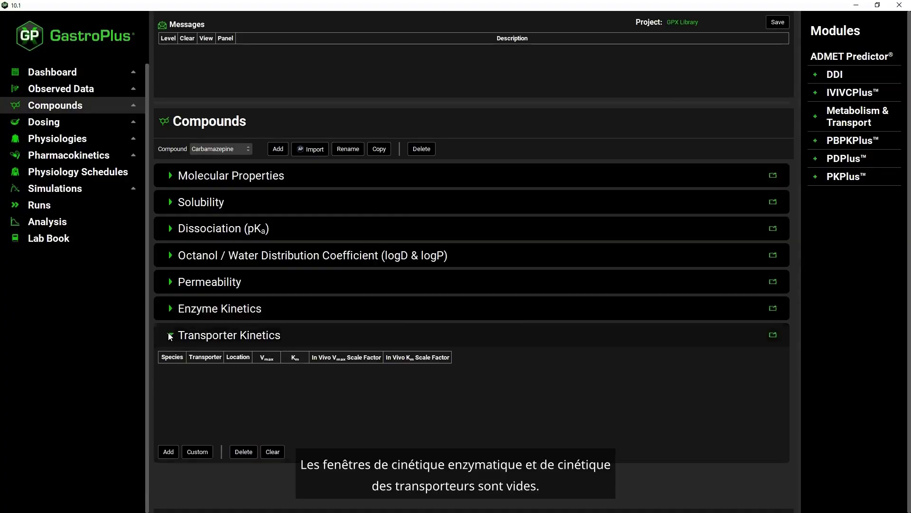
{"action": "left_click", "coordinate": [169, 335]}
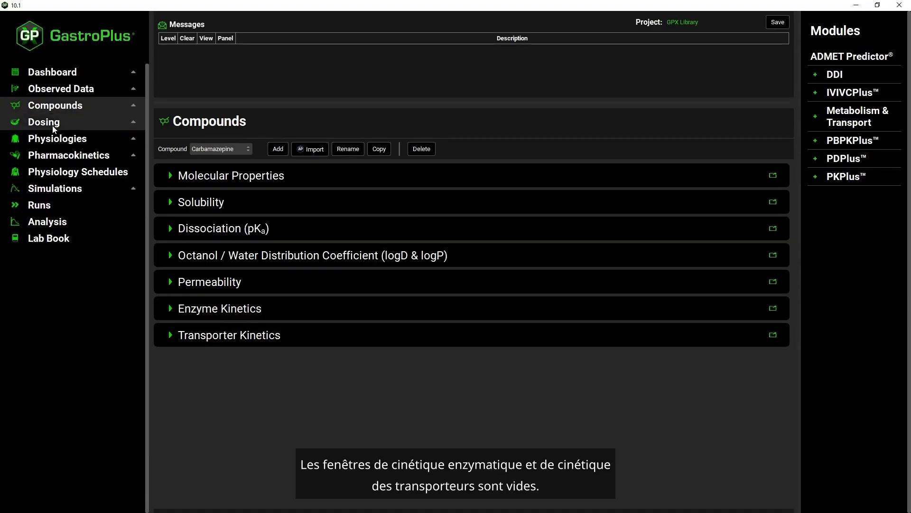
{"action": "left_click", "coordinate": [56, 192]}
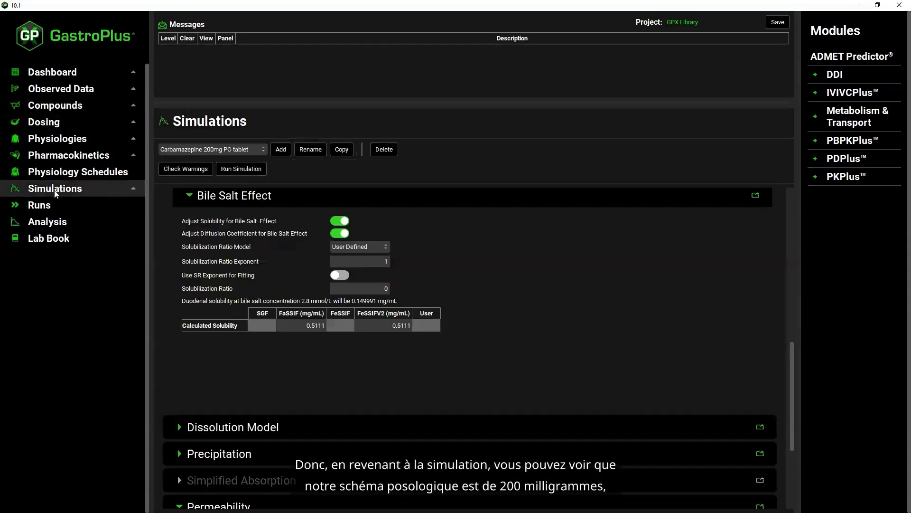
- Check the Carbamazepine simulation's drug administration settings and display the 200mg PO tablet 75um dosing schedule
{"action": "scroll", "coordinate": [187, 214], "scroll_direction": "up", "scroll_amount": 10}
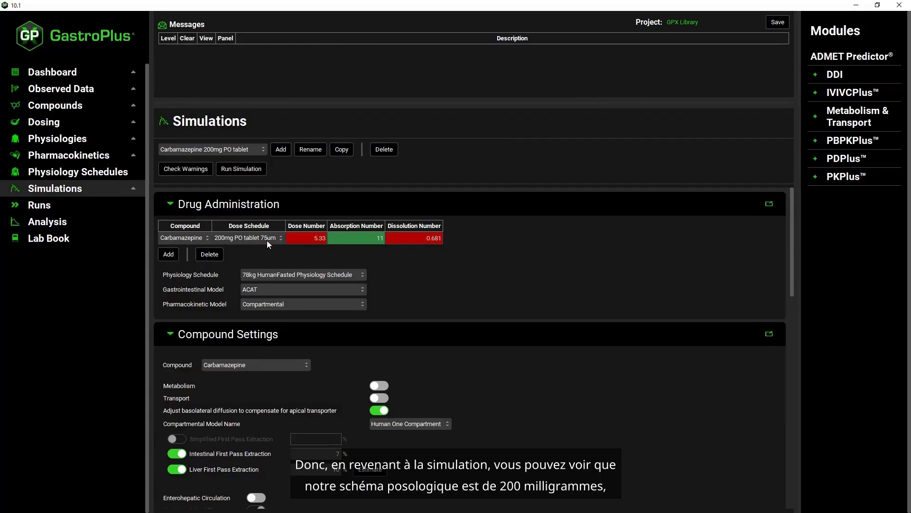
{"action": "left_click", "coordinate": [61, 124]}
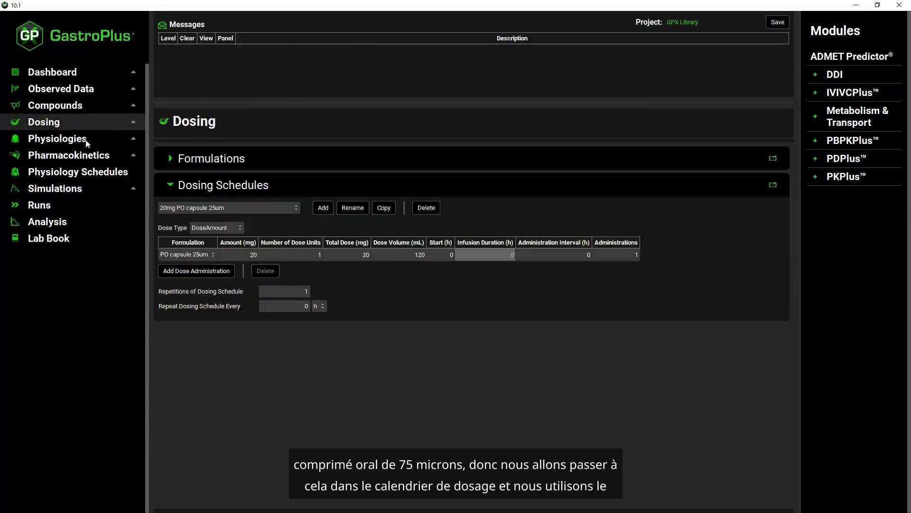
{"action": "left_click", "coordinate": [187, 207]}
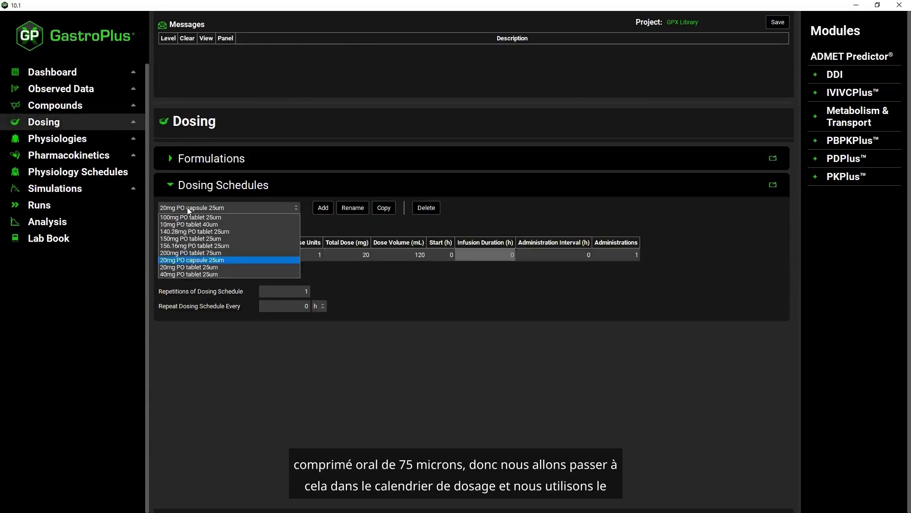
{"action": "left_click", "coordinate": [214, 253]}
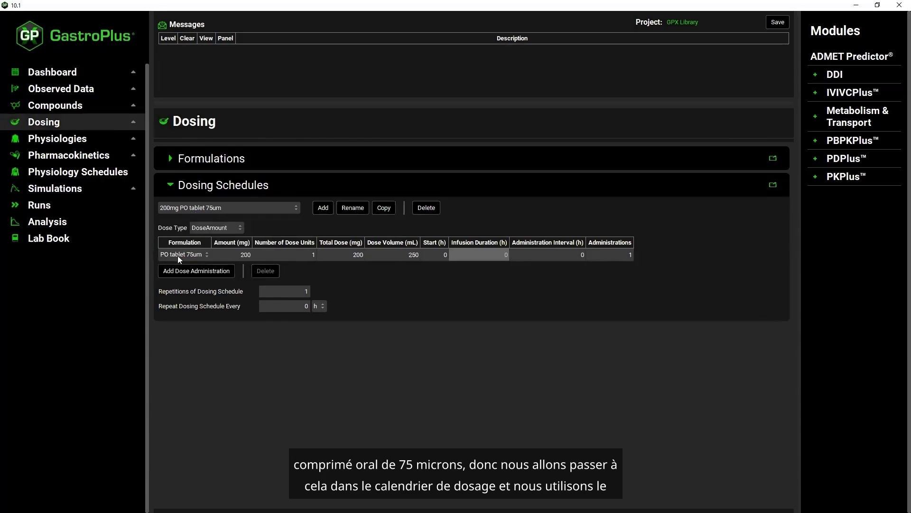
- Show the PO tablet 75um formulation's particle size settings, refreshing them by selecting PO capsule 25um and reselecting PO tablet 75um
{"action": "left_click", "coordinate": [169, 157]}
{"action": "left_click", "coordinate": [204, 182]}
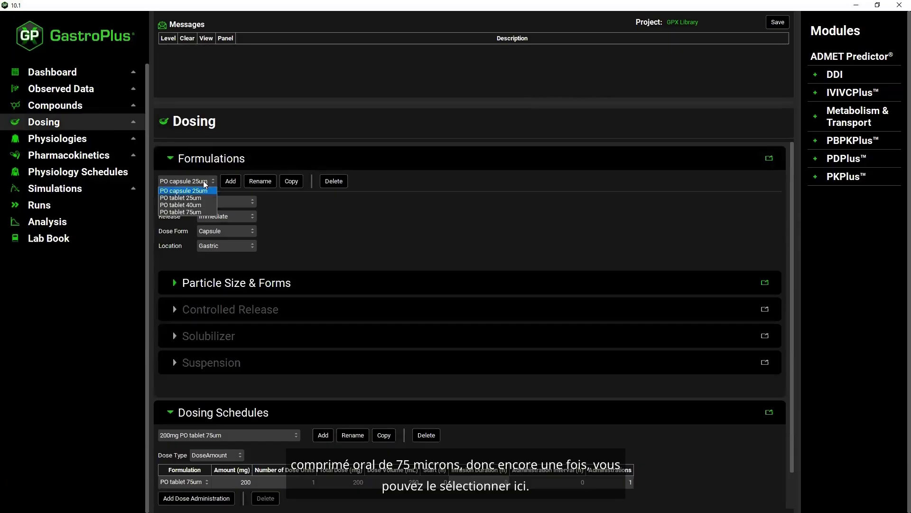
{"action": "left_click", "coordinate": [200, 212]}
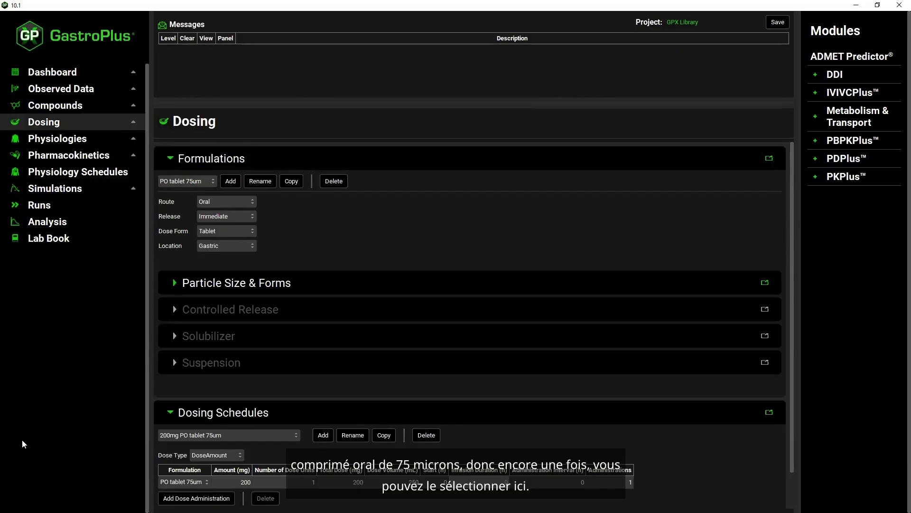
{"action": "left_click", "coordinate": [174, 283]}
{"action": "left_click", "coordinate": [192, 181]}
{"action": "left_click", "coordinate": [194, 190]}
{"action": "left_click", "coordinate": [192, 182]}
{"action": "left_click", "coordinate": [190, 212]}
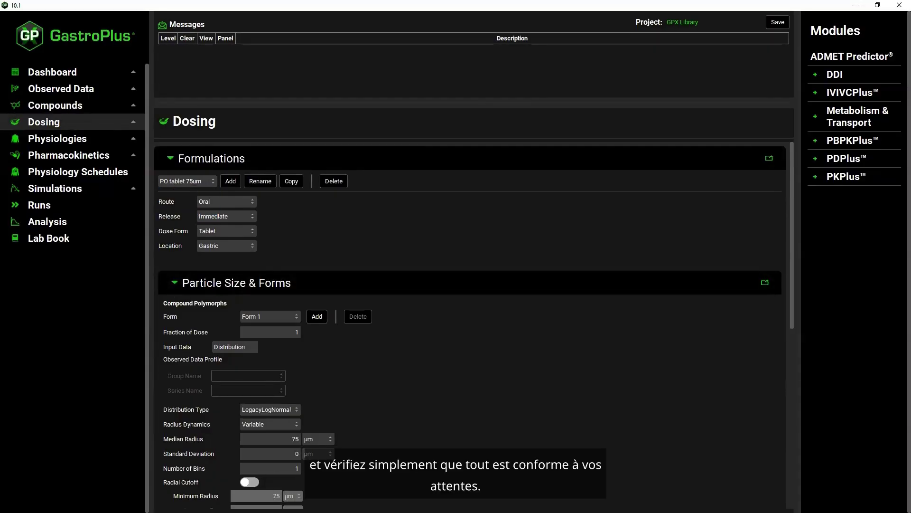
- Set Form 1's mean particle radius to 75 µm for Carbamazepine in GastroPlus 9.9, comparing the distribution and diffusion layer settings with GPX
{"action": "key", "text": "alt+Tab"}
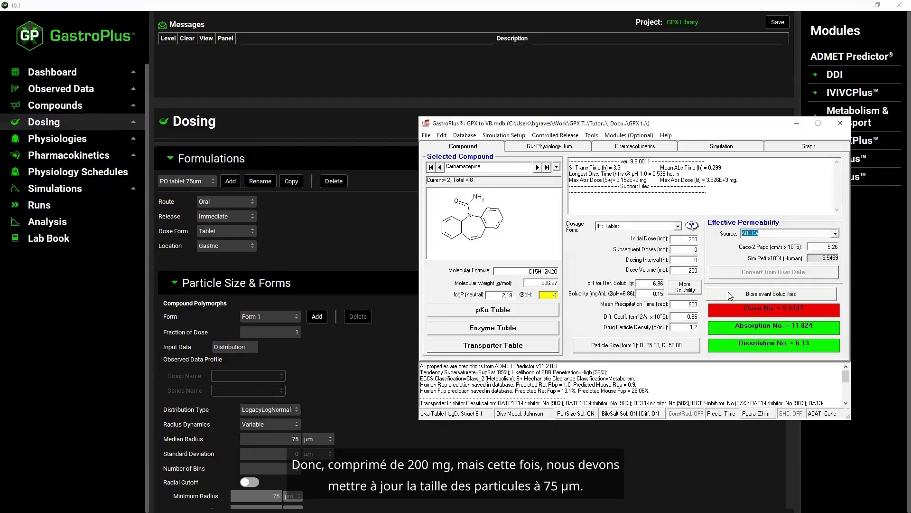
{"action": "left_click", "coordinate": [649, 344]}
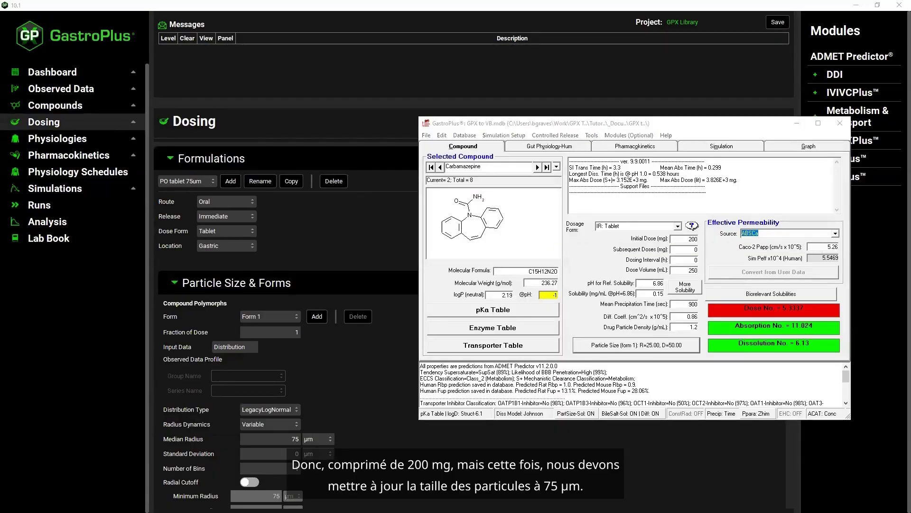
{"action": "left_click_drag", "start_coordinate": [494, 124], "coordinate": [435, 119]}
{"action": "type", "text": "75"}
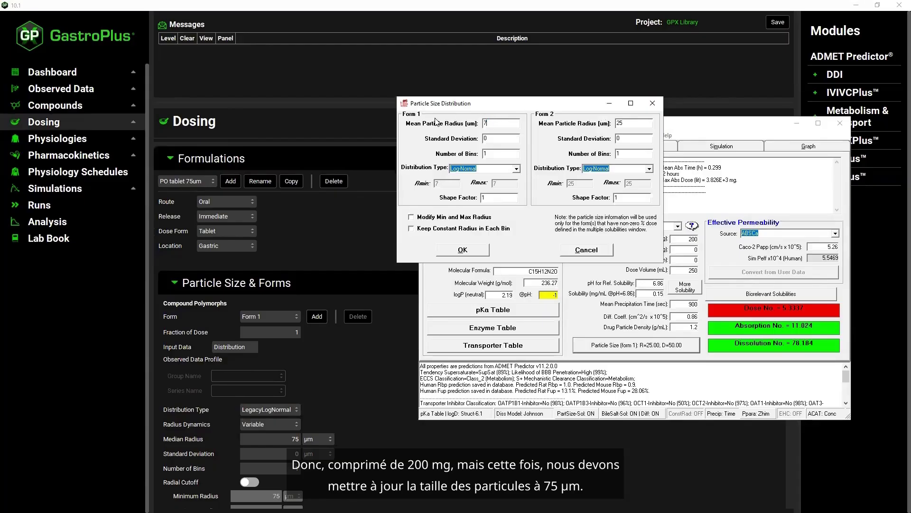
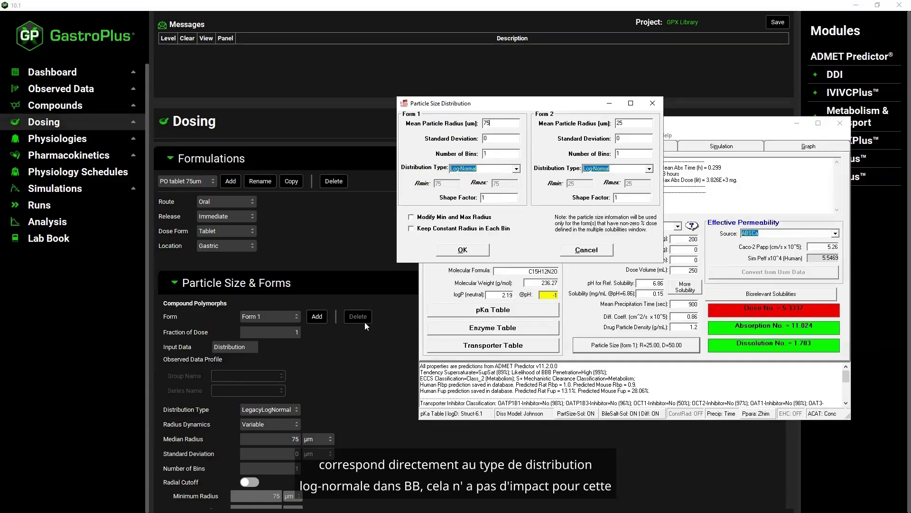
{"action": "scroll", "coordinate": [239, 397], "scroll_direction": "down", "scroll_amount": 3}
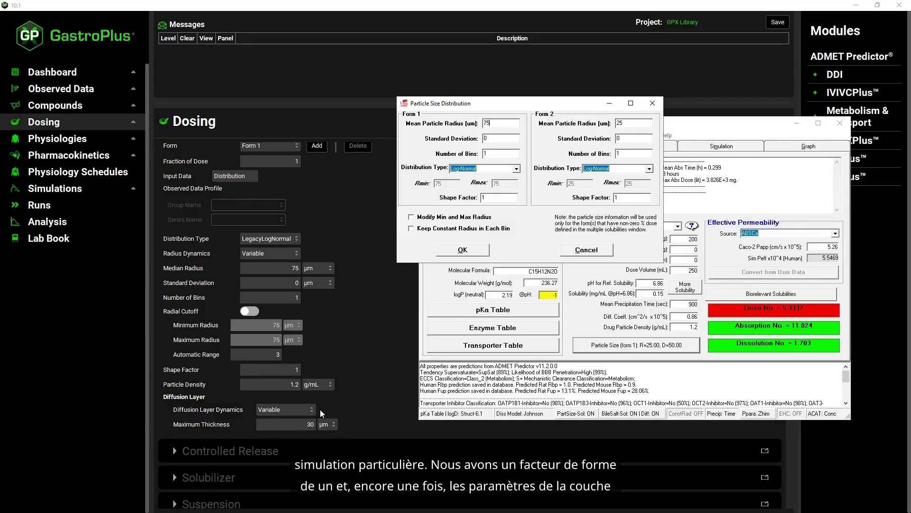
{"action": "left_click", "coordinate": [462, 249]}
{"action": "left_click", "coordinate": [640, 415]}
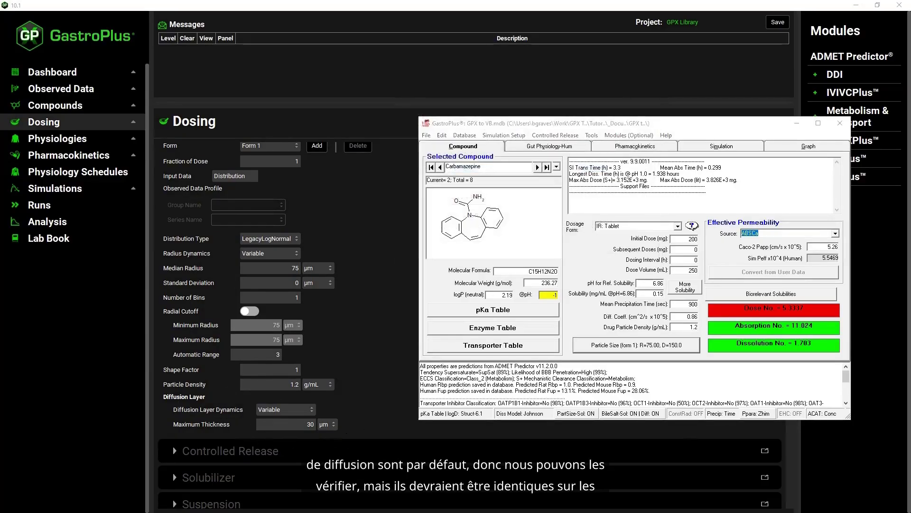
{"action": "left_click", "coordinate": [684, 356]}
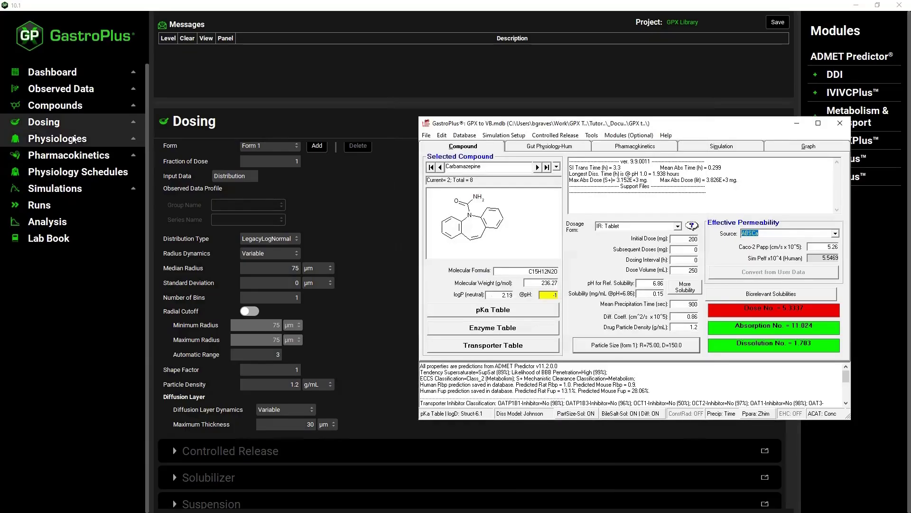
- Compare the 200mg PO tablet 75um dosing schedule's dose and dose volume with Carbamazepine's dose settings in GastroPlus 9.9
{"action": "scroll", "coordinate": [211, 245], "scroll_direction": "up", "scroll_amount": 3}
{"action": "left_click", "coordinate": [178, 228]}
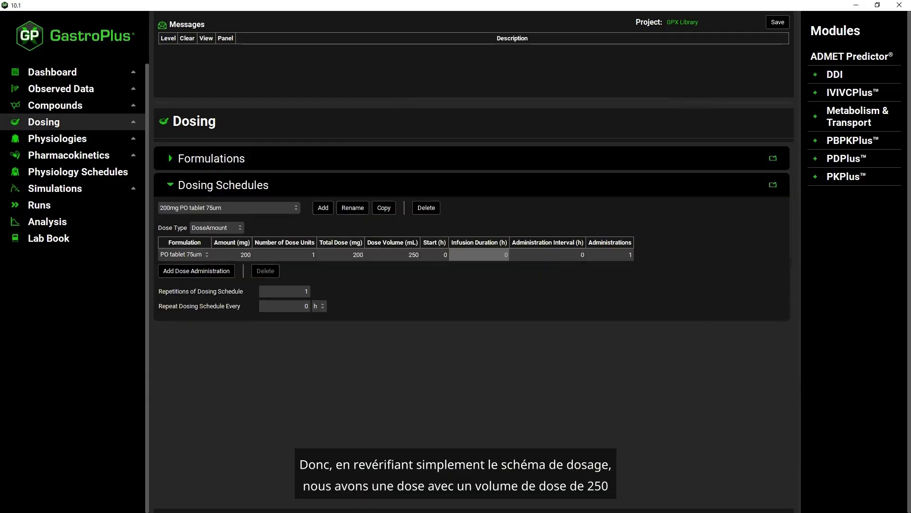
{"action": "key", "text": "alt+Tab"}
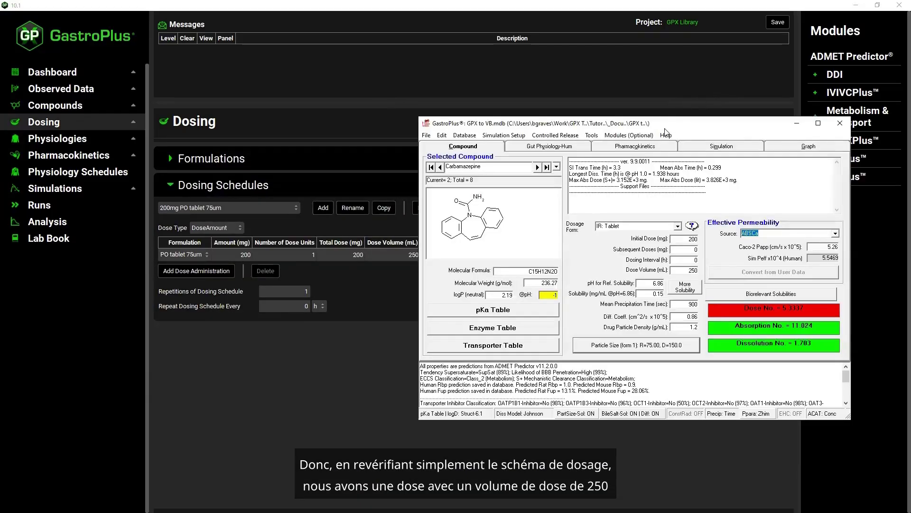
{"action": "left_click_drag", "start_coordinate": [666, 129], "coordinate": [578, 290]}
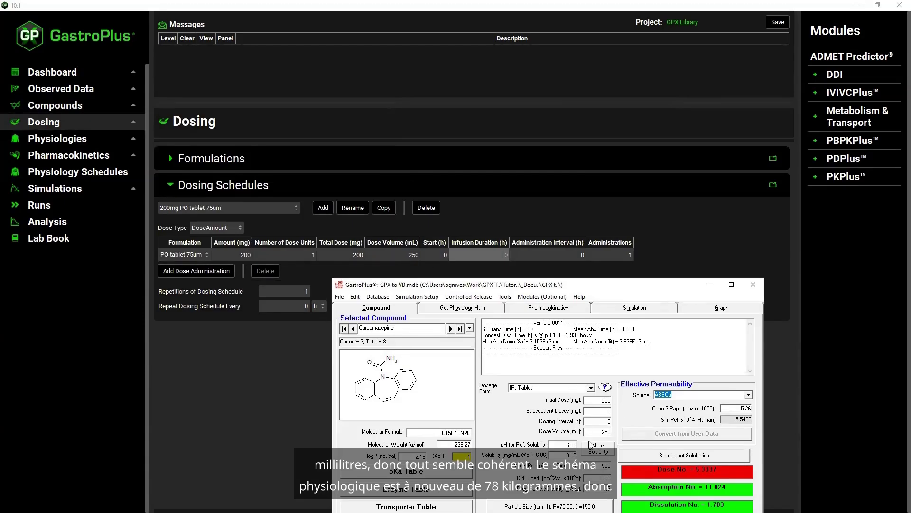
- Check the simulation's physiology schedule and the 78kg HumanFasted physiology's characteristics in GPX
{"action": "left_click", "coordinate": [65, 190]}
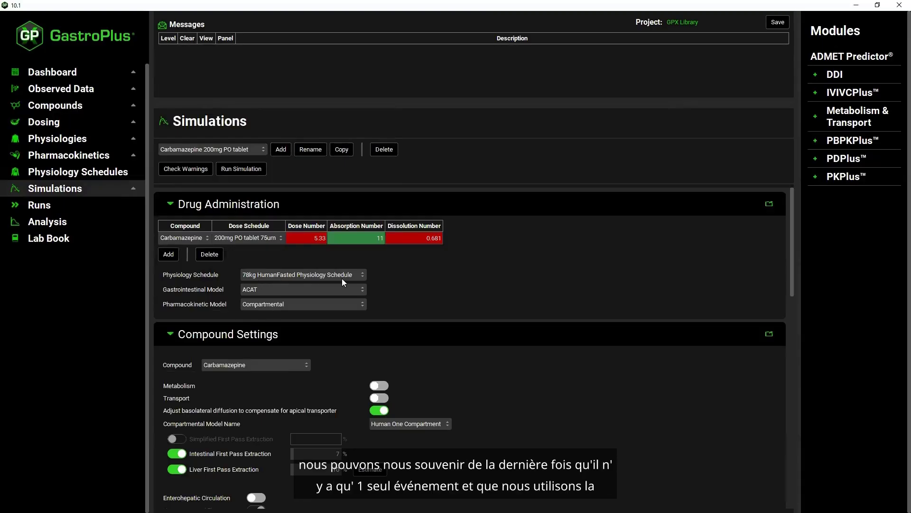
{"action": "left_click", "coordinate": [65, 174]}
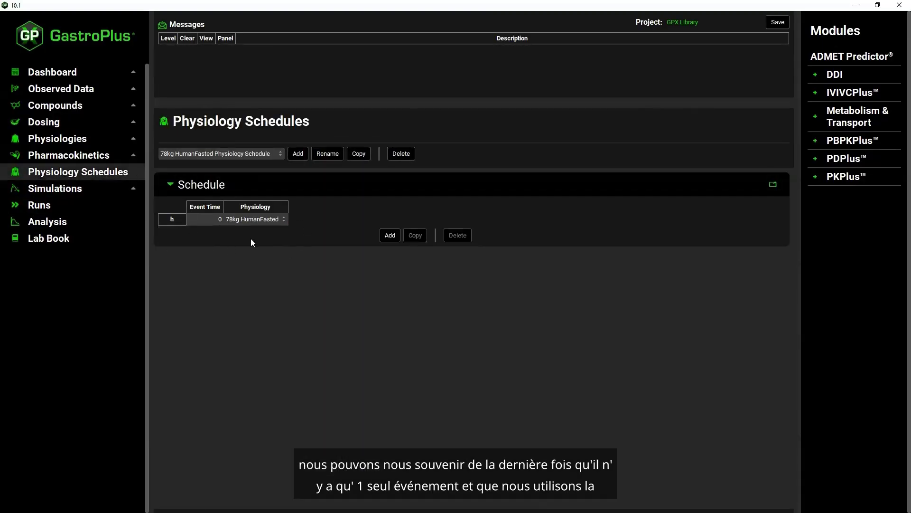
{"action": "left_click", "coordinate": [52, 141]}
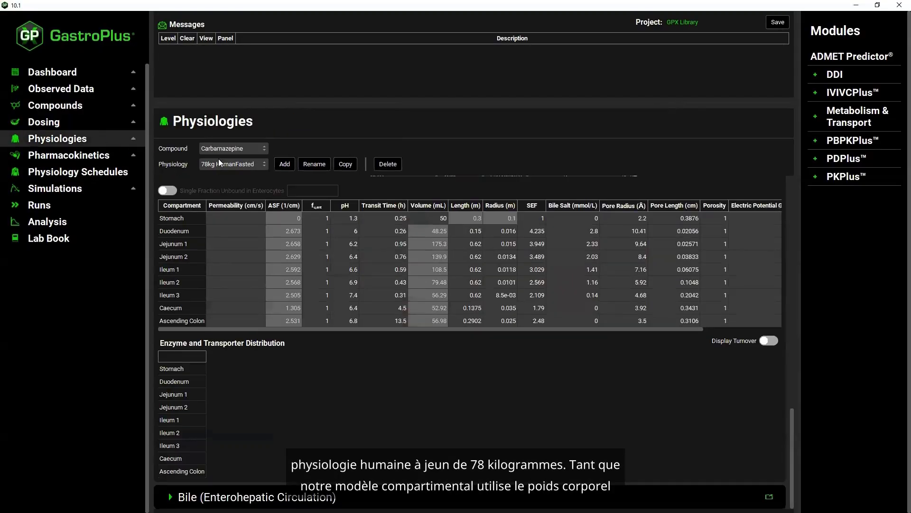
{"action": "left_click_drag", "start_coordinate": [793, 444], "coordinate": [786, 213]}
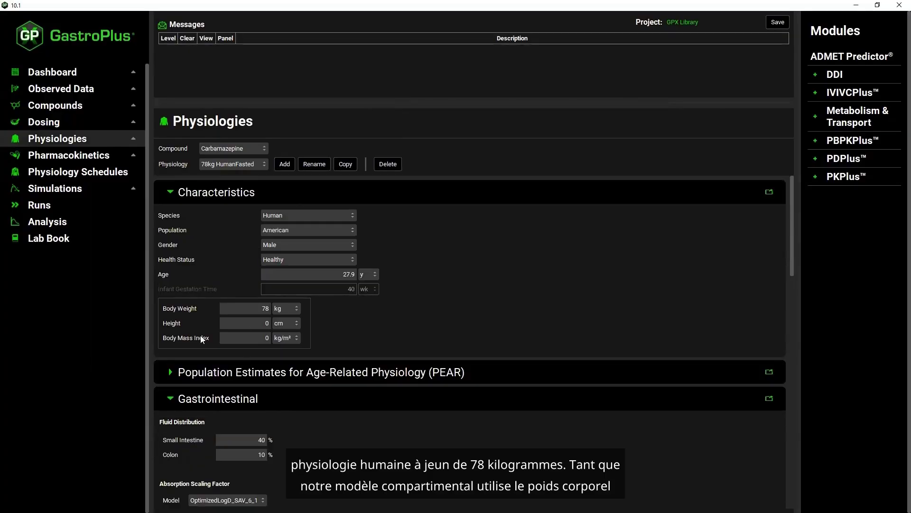
- Compare the body weight, gut compartment data and ASF values between GastroPlus 9.9 and the GPX 78kg HumanFasted physiology
{"action": "key", "text": "alt+Tab"}
{"action": "left_click", "coordinate": [528, 313]}
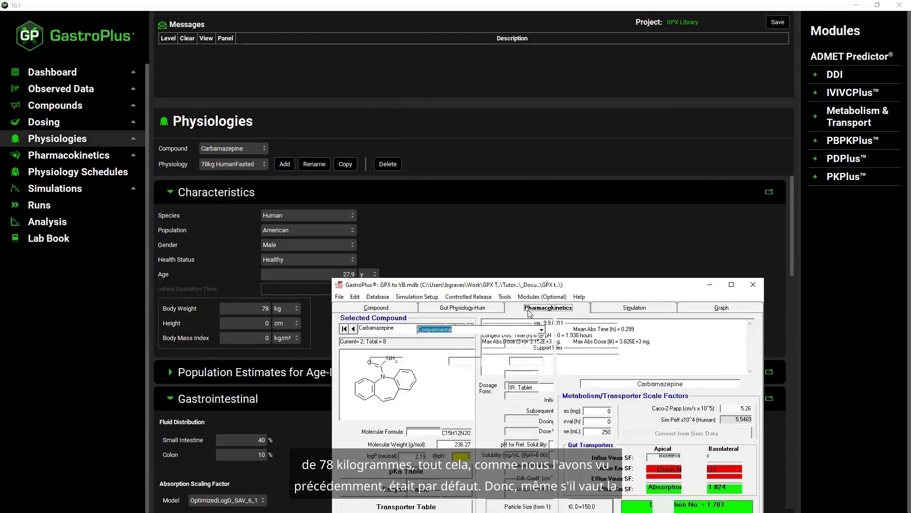
{"action": "scroll", "coordinate": [212, 348], "scroll_direction": "down", "scroll_amount": 1}
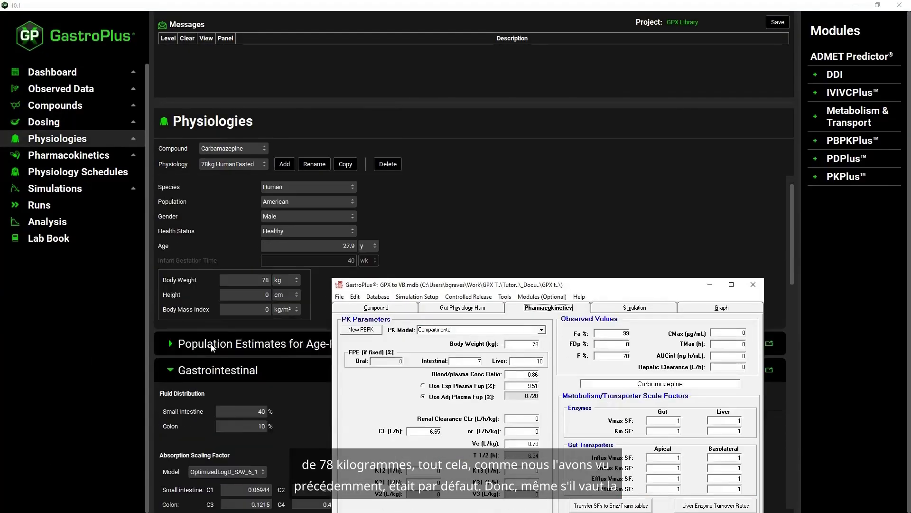
{"action": "scroll", "coordinate": [213, 348], "scroll_direction": "down", "scroll_amount": 5}
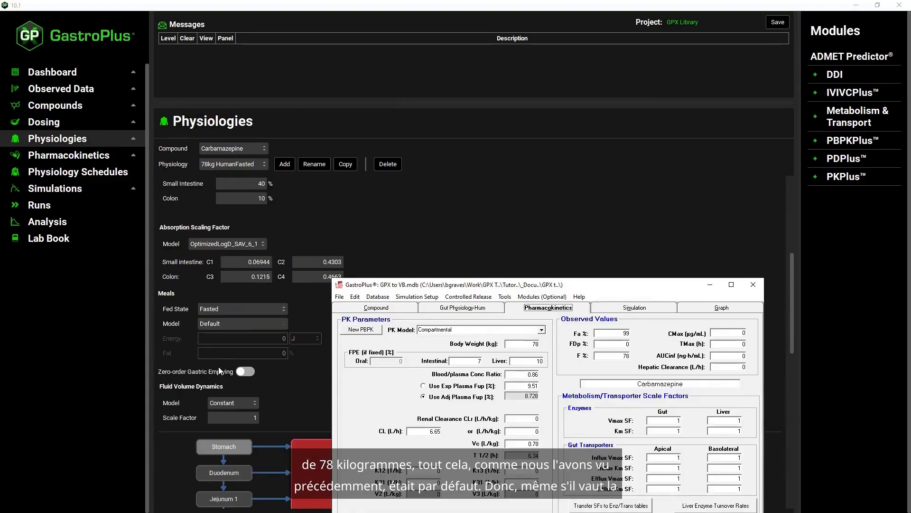
{"action": "scroll", "coordinate": [218, 366], "scroll_direction": "down", "scroll_amount": 2}
{"action": "left_click", "coordinate": [464, 308]}
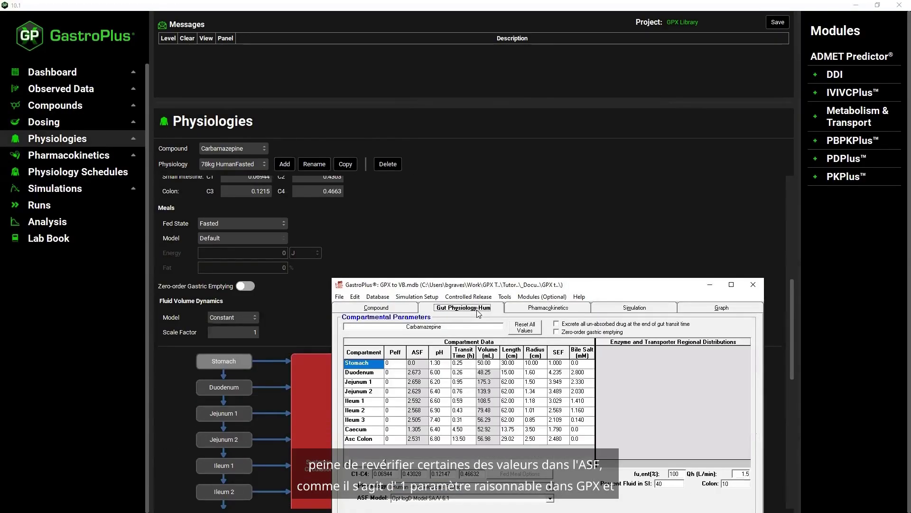
{"action": "scroll", "coordinate": [253, 328], "scroll_direction": "down", "scroll_amount": 6}
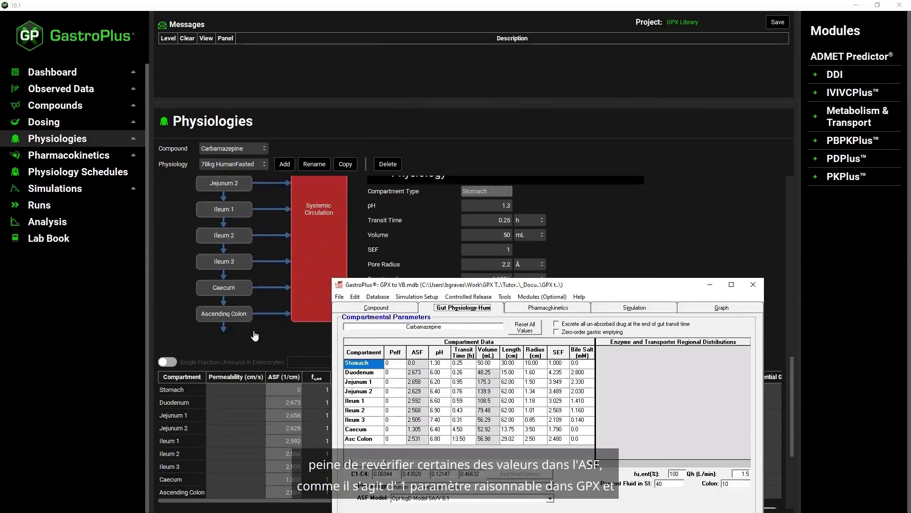
{"action": "scroll", "coordinate": [255, 336], "scroll_direction": "down", "scroll_amount": 1}
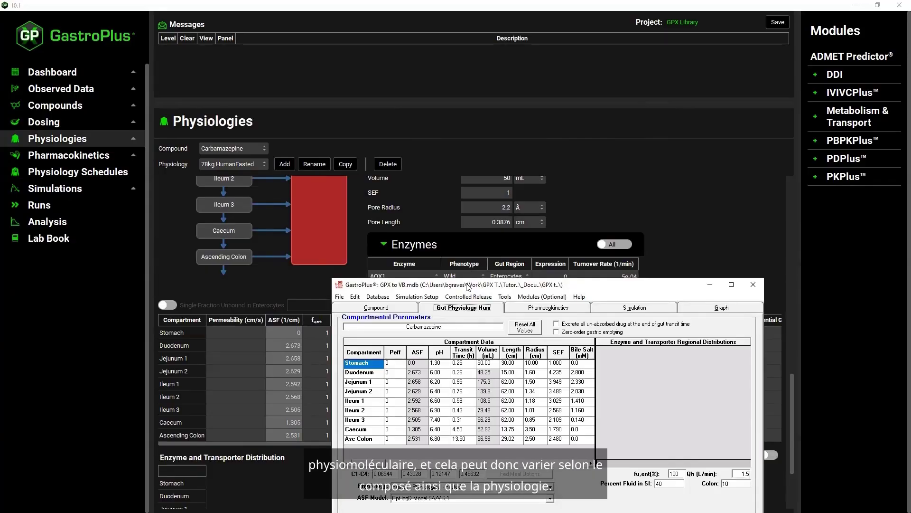
- Show the pharmacokinetic parameters in both programs and refresh the GPX values by reselecting Carbamazepine
{"action": "left_click", "coordinate": [543, 310]}
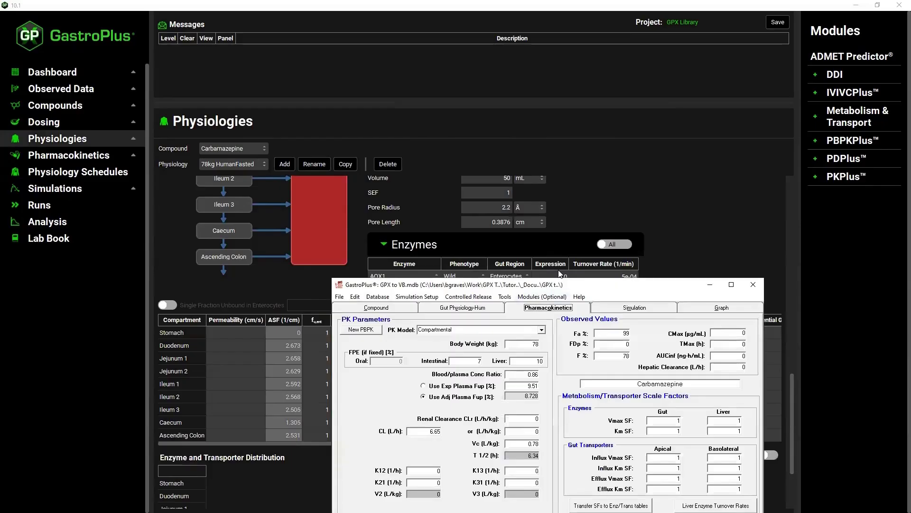
{"action": "left_click", "coordinate": [68, 154]}
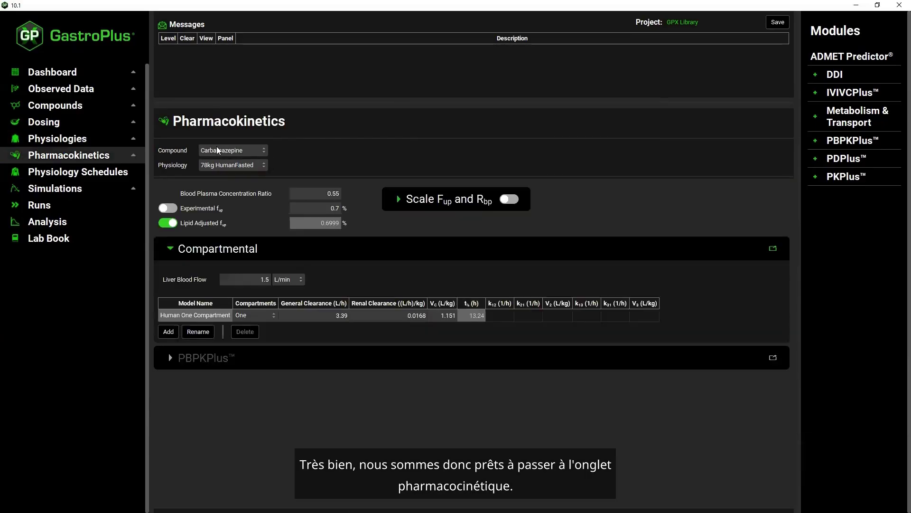
{"action": "left_click", "coordinate": [238, 154]}
{"action": "left_click", "coordinate": [240, 154]}
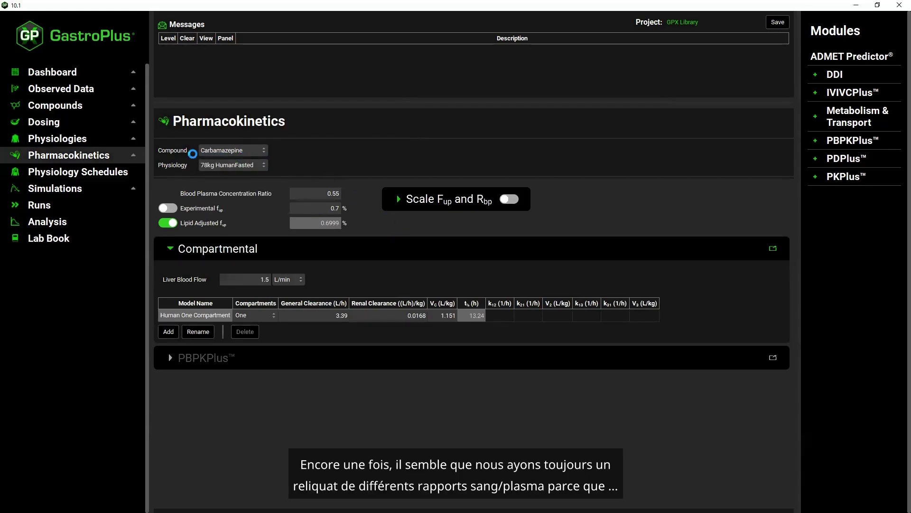
{"action": "left_click", "coordinate": [228, 152]}
{"action": "left_click", "coordinate": [222, 195]}
- Set Carbamazepine's blood/plasma concentration ratio to 0.72 and experimental plasma Fup to 18.2% in GastroPlus 9.9
{"action": "key", "text": "alt+Tab"}
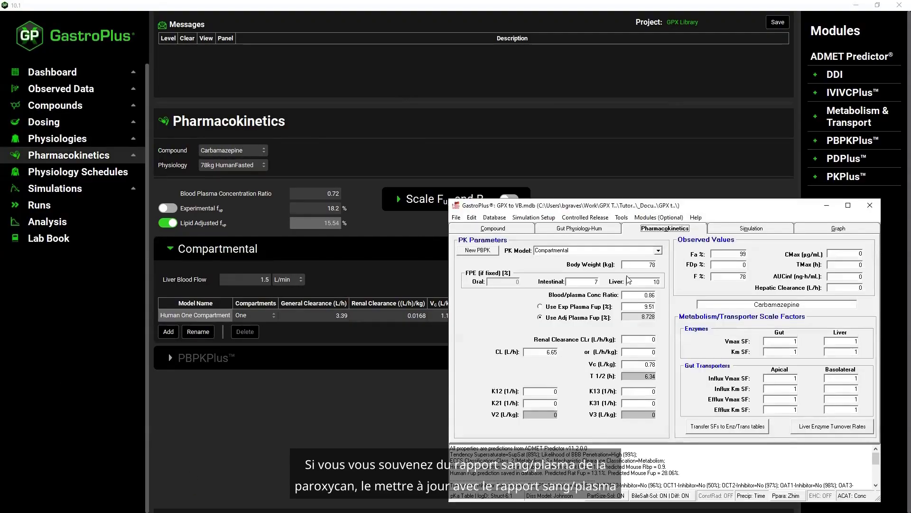
{"action": "double_click", "coordinate": [636, 295]}
{"action": "type", "text": "0.72"}
{"action": "double_click", "coordinate": [632, 307]}
{"action": "type", "text": "18.2"}
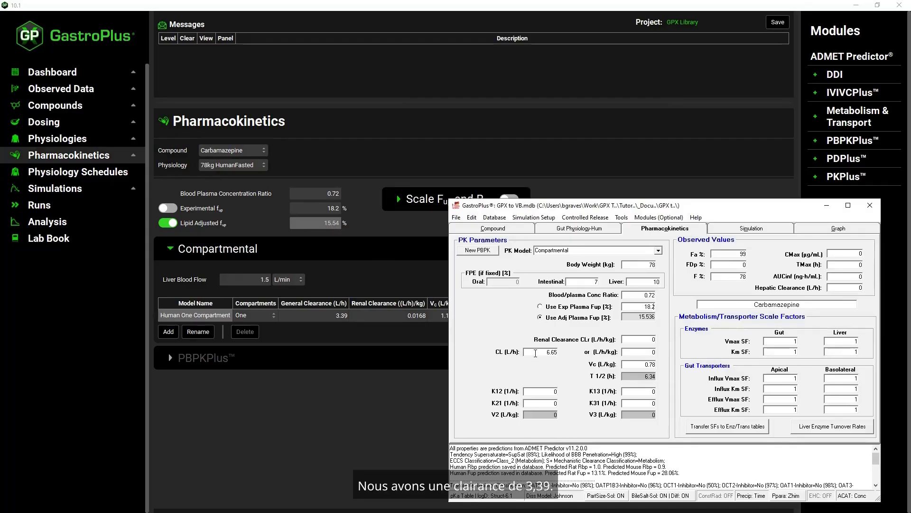
- Set Carbamazepine's clearance to 3.39 L/h and renal clearance to 0.0168 L/h/kg in GastroPlus 9.9
{"action": "left_click_drag", "start_coordinate": [561, 351], "coordinate": [617, 352]}
{"action": "type", "text": "3.39"}
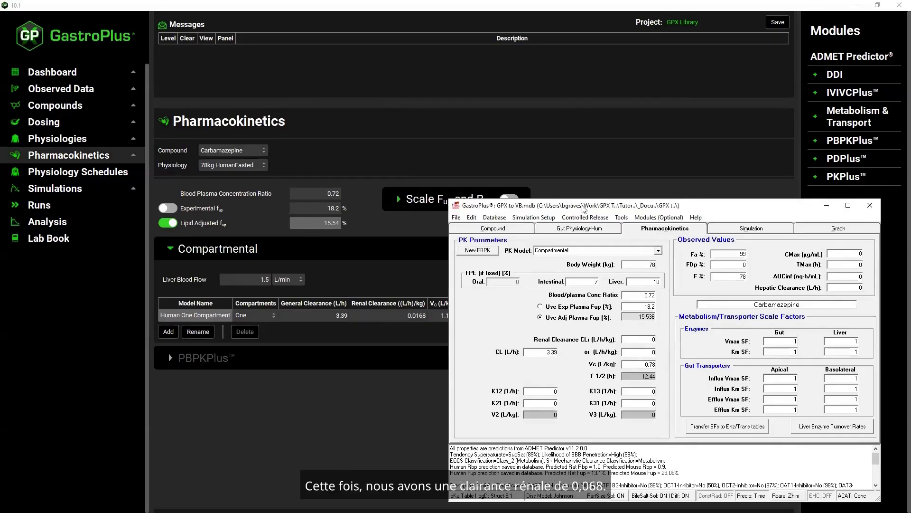
{"action": "left_click_drag", "start_coordinate": [576, 207], "coordinate": [626, 206]}
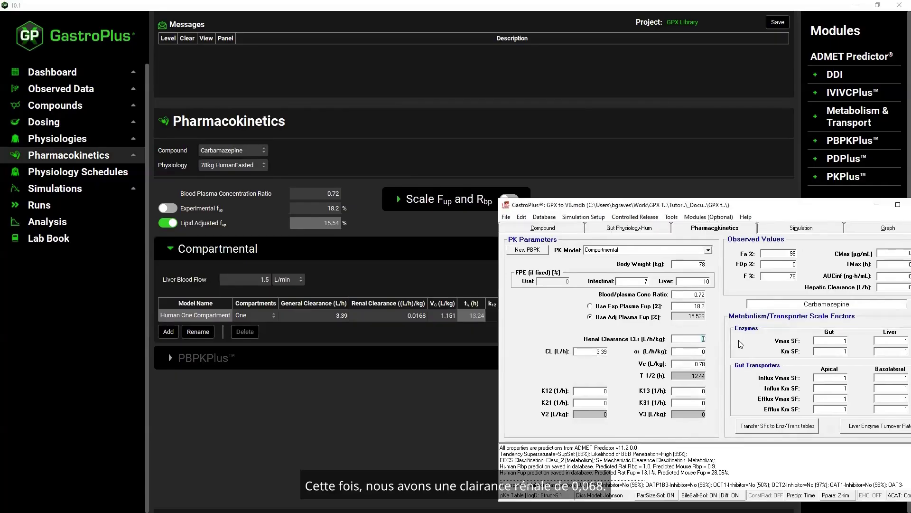
{"action": "left_click_drag", "start_coordinate": [694, 339], "coordinate": [739, 340]}
{"action": "type", "text": "0.0168"}
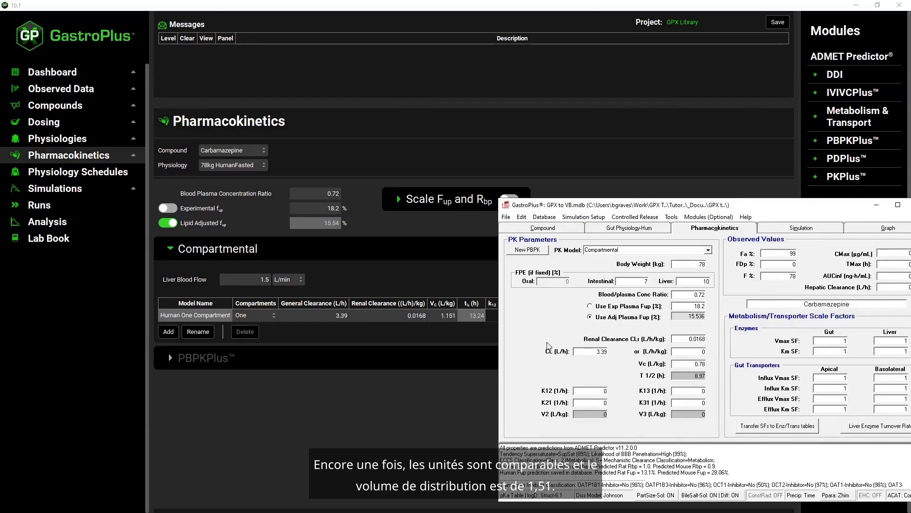
- Set Carbamazepine's Vc to 1.151 L/kg in GastroPlus 9.9
{"action": "double_click", "coordinate": [691, 362]}
{"action": "type", "text": "1.151"}
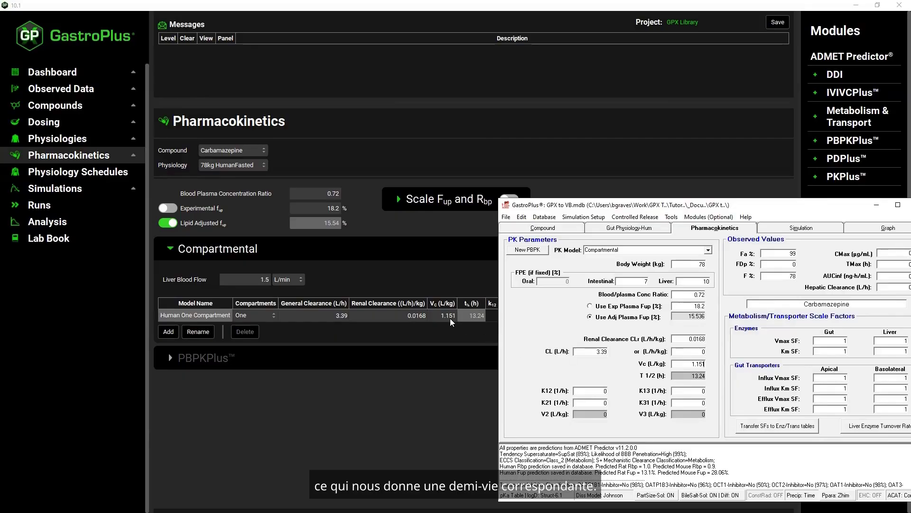
- Compare the bile salt effect and permeability settings of the Carbamazepine 200mg PO tablet simulation with the GastroPlus 9.9 dissolution and permeability models
{"action": "left_click", "coordinate": [96, 189]}
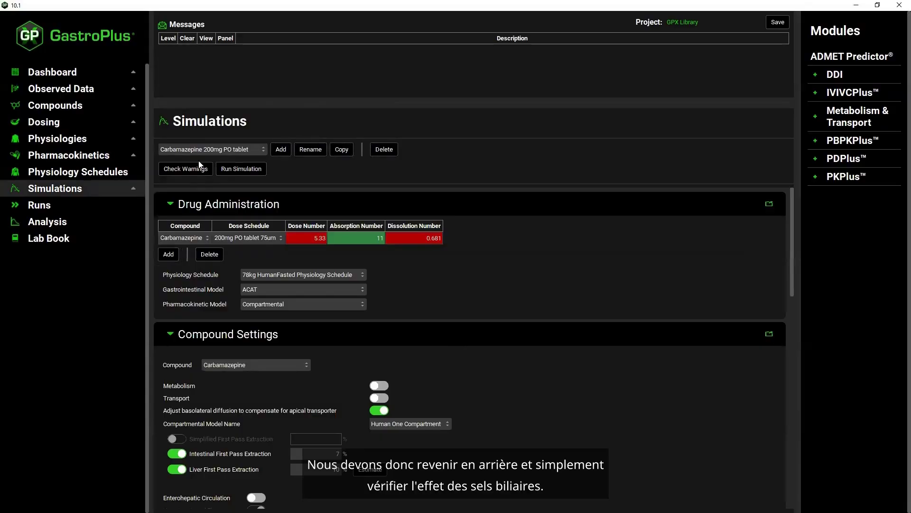
{"action": "scroll", "coordinate": [199, 358], "scroll_direction": "down", "scroll_amount": 6}
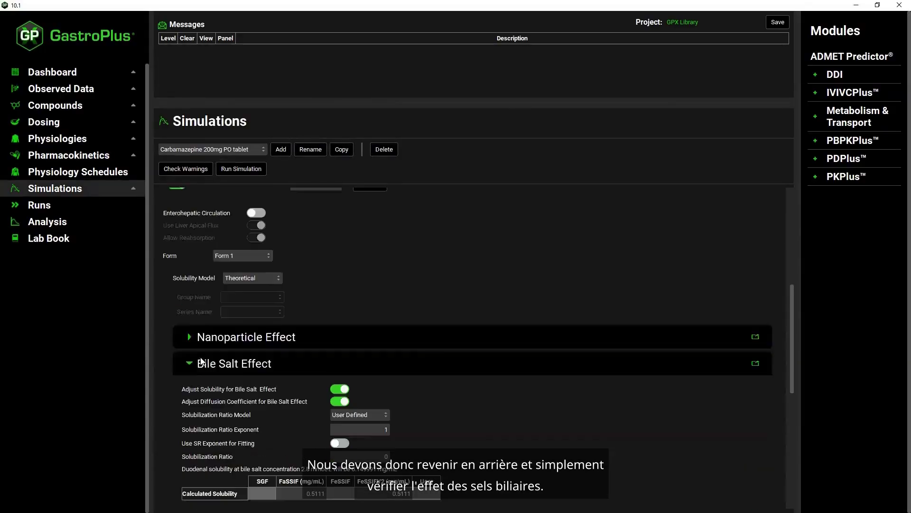
{"action": "scroll", "coordinate": [201, 361], "scroll_direction": "down", "scroll_amount": 3}
{"action": "key", "text": "alt+Tab"}
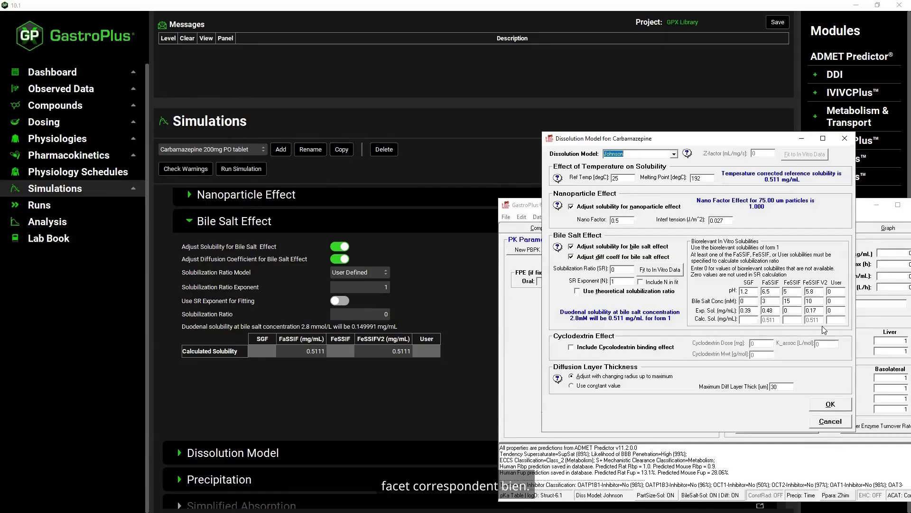
{"action": "left_click", "coordinate": [837, 403]}
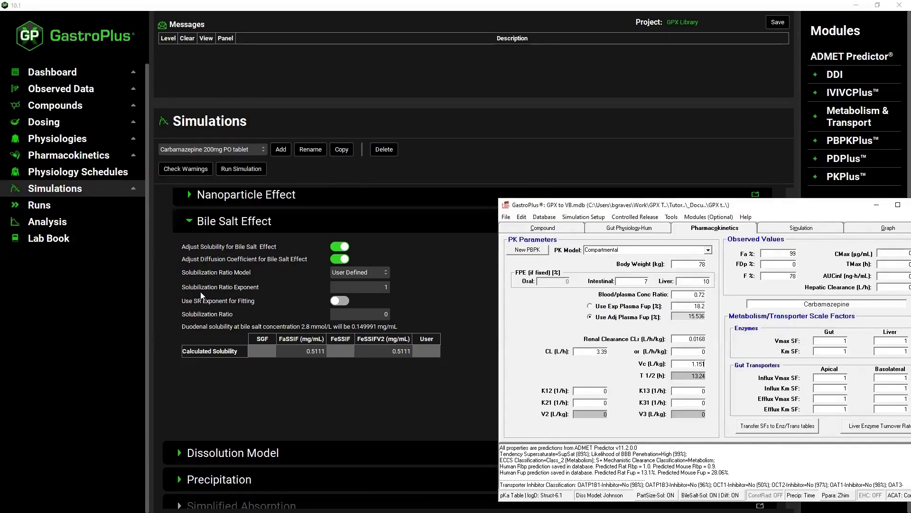
{"action": "scroll", "coordinate": [202, 295], "scroll_direction": "down", "scroll_amount": 4}
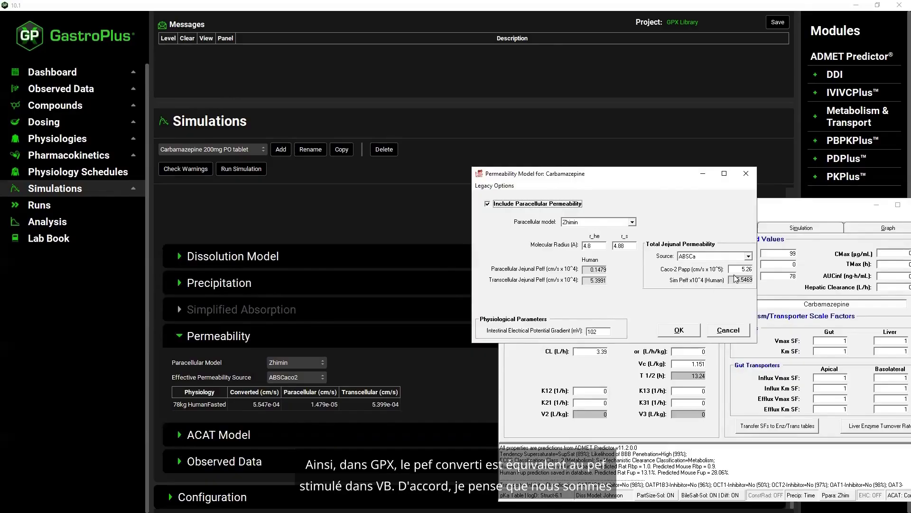
{"action": "left_click", "coordinate": [675, 332]}
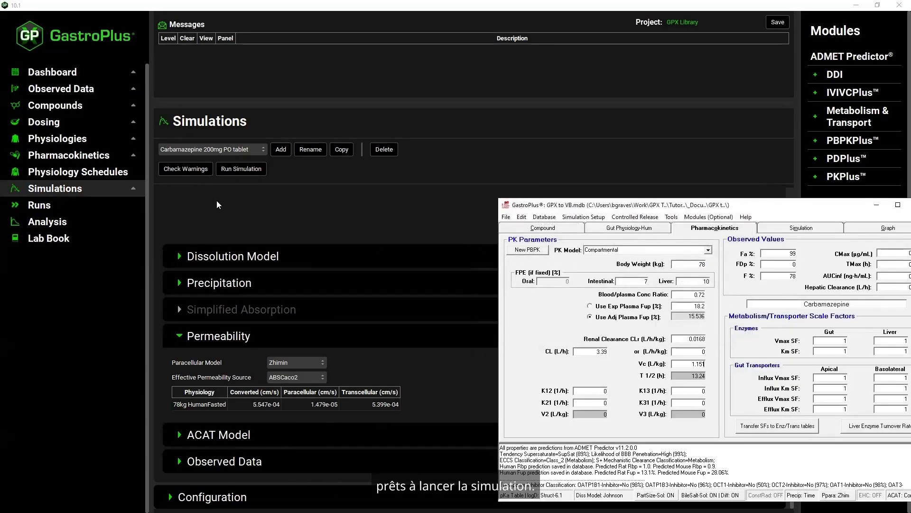
- Run the Carbamazepine 200mg PO tablet simulation in GPX and copy its CpTime plot data to the clipboard
{"action": "left_click", "coordinate": [232, 170]}
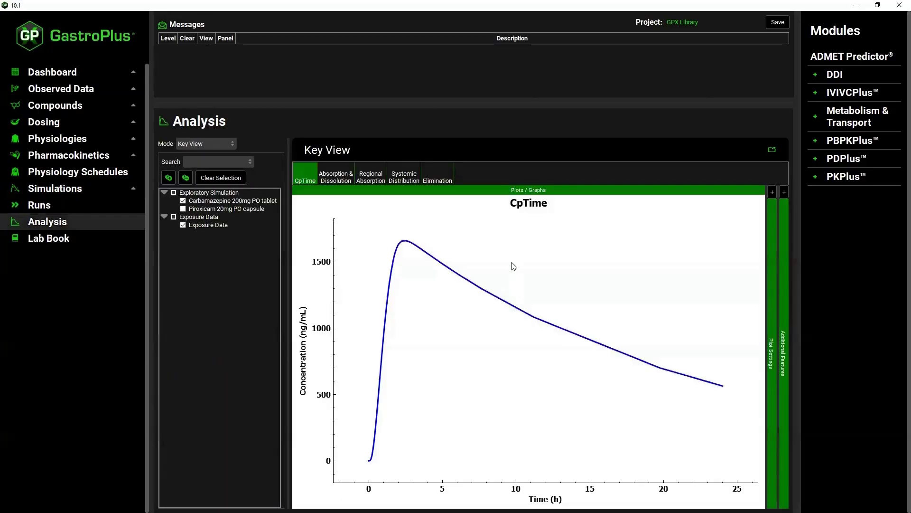
{"action": "right_click", "coordinate": [513, 265]}
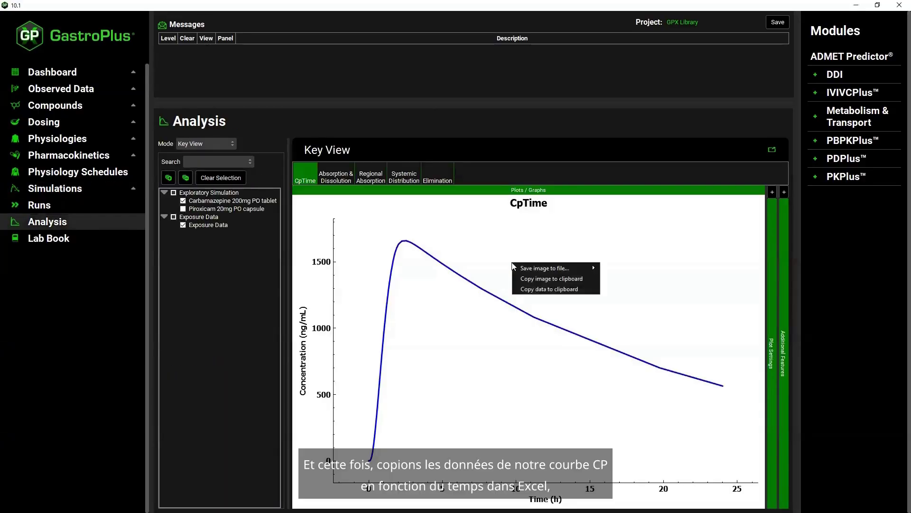
{"action": "left_click", "coordinate": [532, 290]}
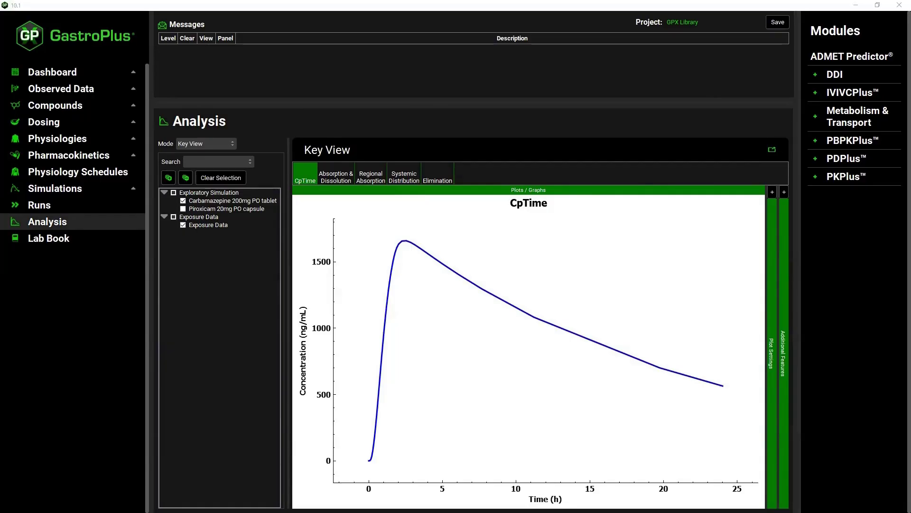
- Paste the CpTime data at J1 of Sheet2 in Excel, and copy only its time and concentration values from J3 downward
{"action": "key", "text": "alt+Tab"}
{"action": "left_click", "coordinate": [301, 118]}
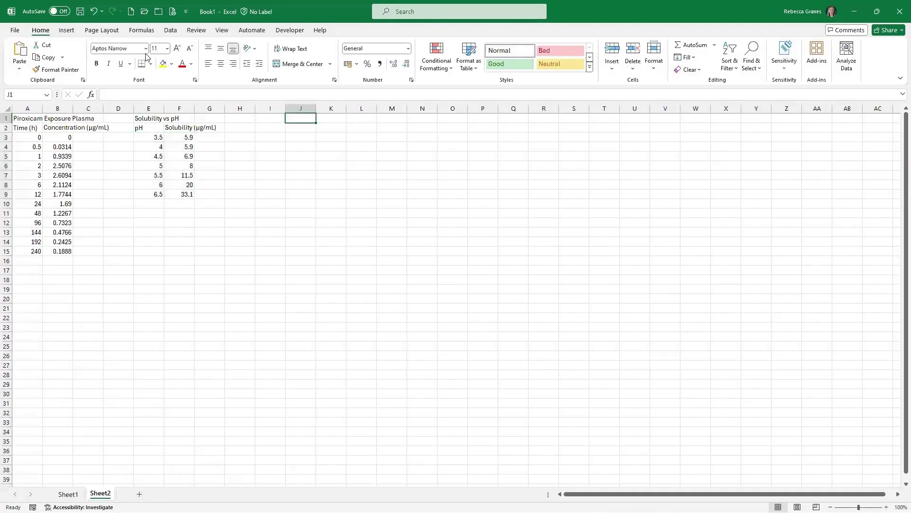
{"action": "left_click", "coordinate": [20, 49]}
{"action": "left_click_drag", "start_coordinate": [301, 137], "coordinate": [332, 469]}
{"action": "right_click", "coordinate": [311, 407]}
{"action": "left_click", "coordinate": [353, 133]}
{"action": "scroll", "coordinate": [354, 133], "scroll_direction": "up", "scroll_amount": 5}
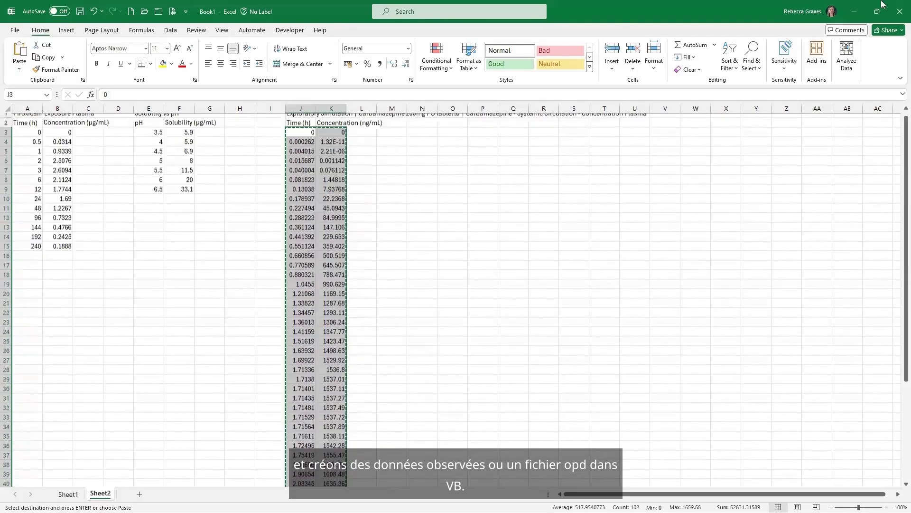
{"action": "left_click", "coordinate": [862, 13]}
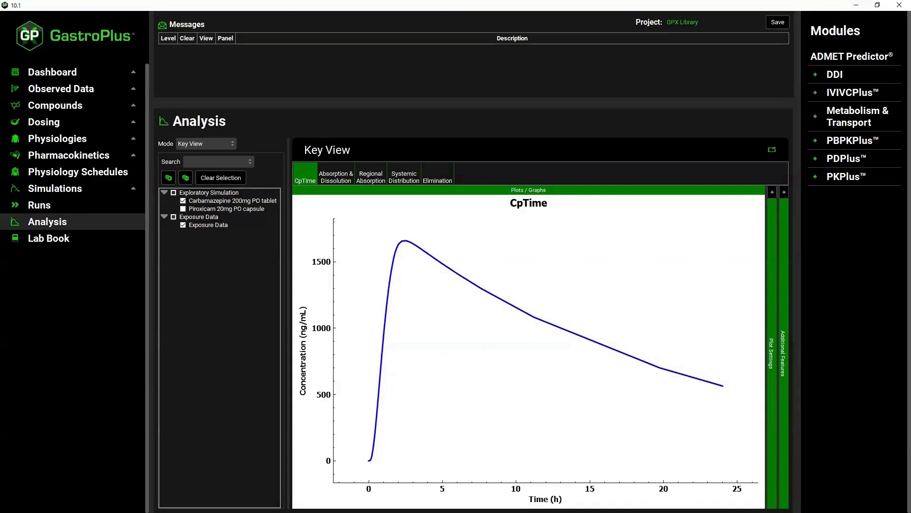
- Open Tissue/Plasma Conc vs Time Data for other dosage forms (.opd) in GastroPlus 9.9 and paste the copied values into its table
{"action": "key", "text": "alt+Tab"}
{"action": "left_click", "coordinate": [505, 217]}
{"action": "mouse_move", "coordinate": [530, 264]}
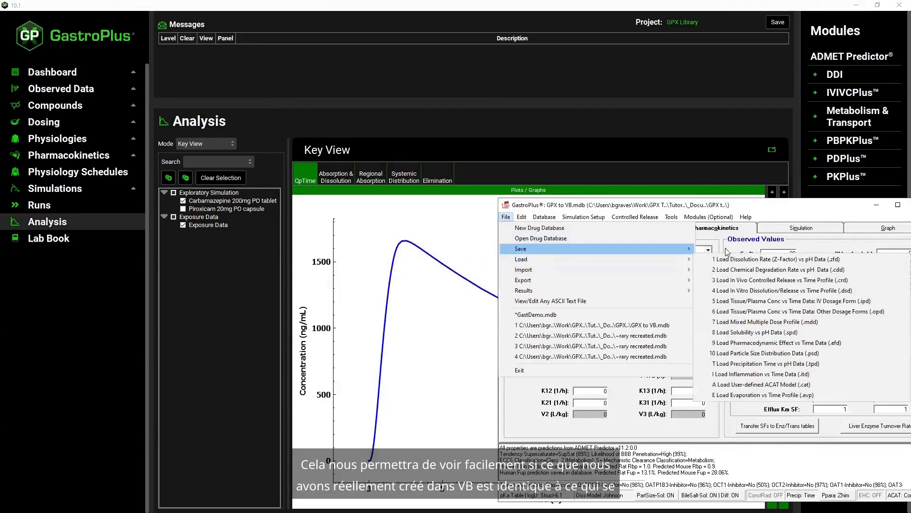
{"action": "left_click", "coordinate": [808, 312]}
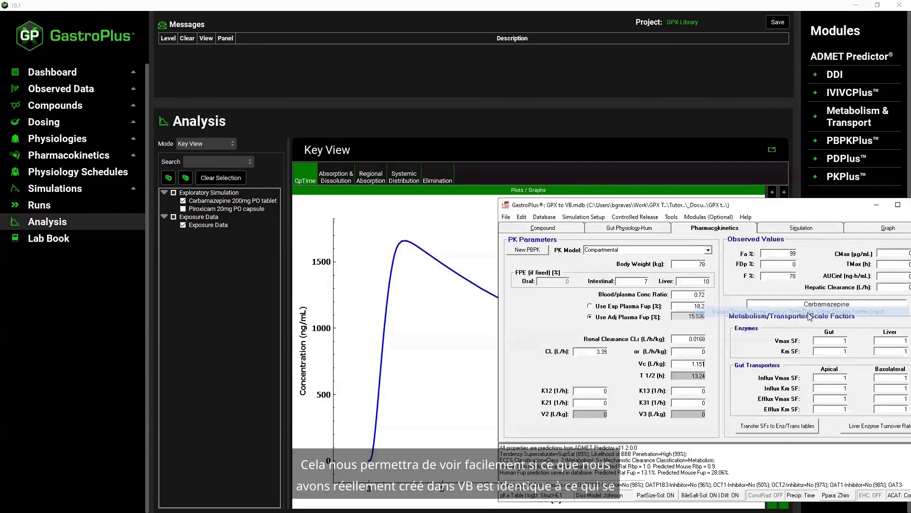
{"action": "right_click", "coordinate": [564, 366]}
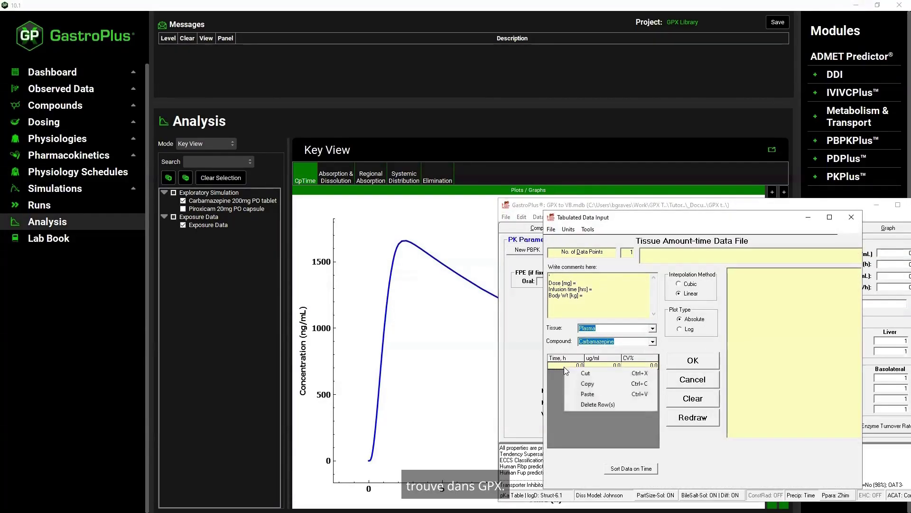
{"action": "left_click", "coordinate": [579, 394]}
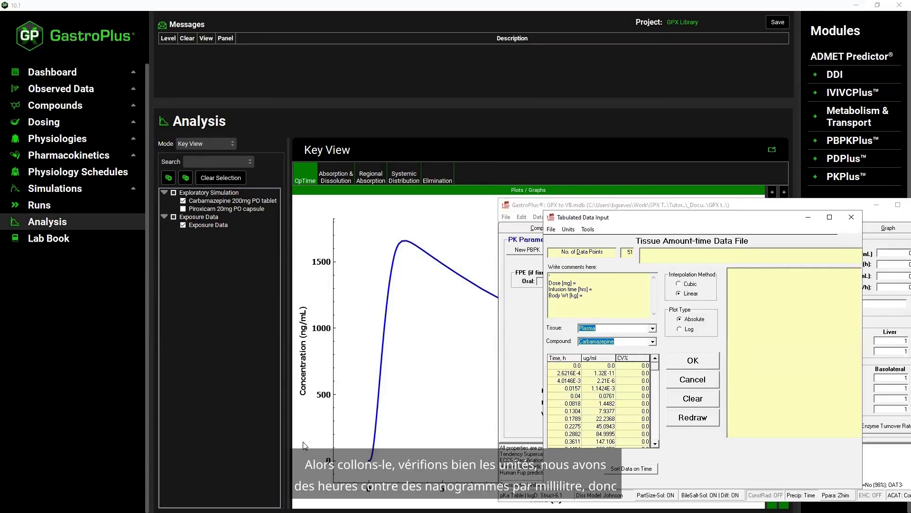
- Set the plasma data units to µg/L (ng/mL) vs hr and redraw the plot
{"action": "left_click", "coordinate": [568, 229]}
{"action": "mouse_move", "coordinate": [597, 294]}
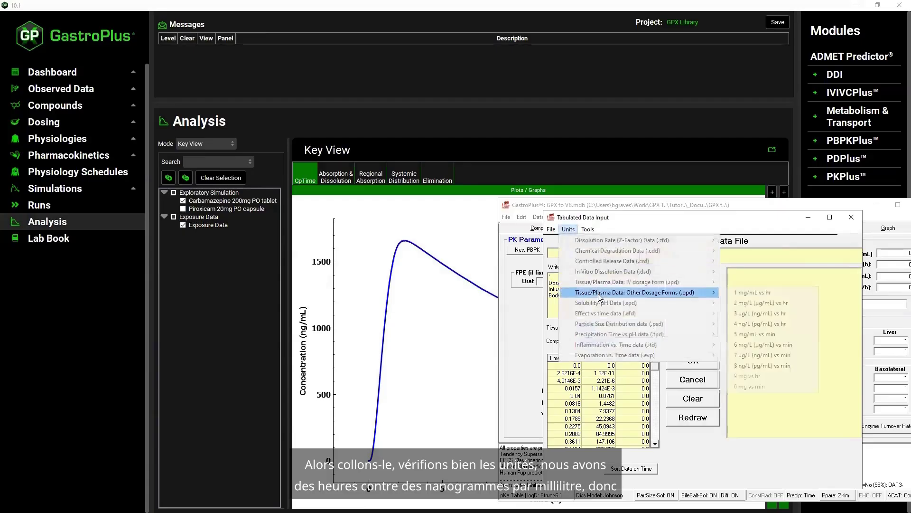
{"action": "left_click", "coordinate": [798, 313]}
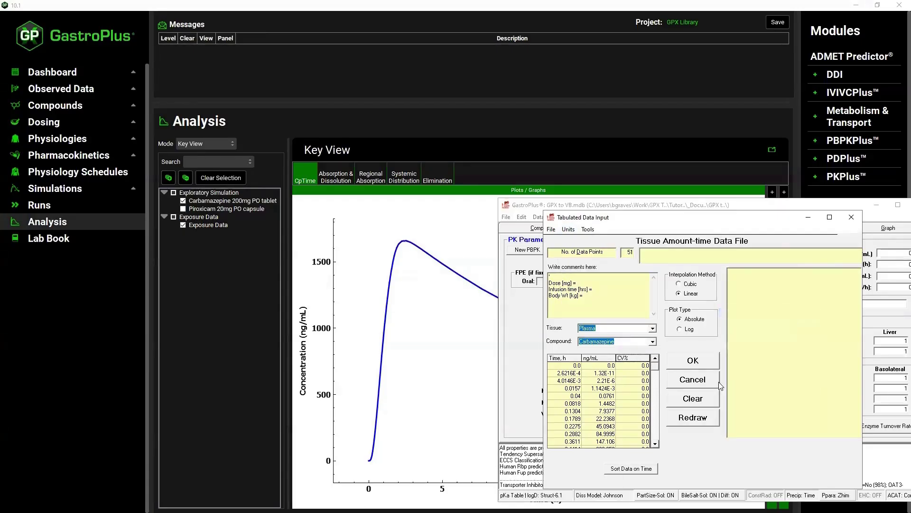
{"action": "left_click", "coordinate": [690, 419]}
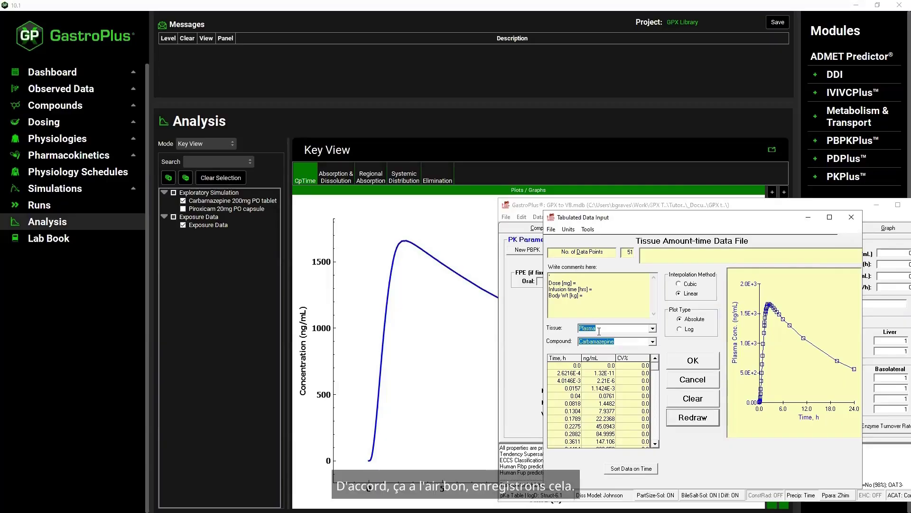
- Save the Carbamazepine plasma concentration-time table as an .opd file and accept the data input
{"action": "left_click", "coordinate": [551, 228]}
{"action": "left_click", "coordinate": [563, 260]}
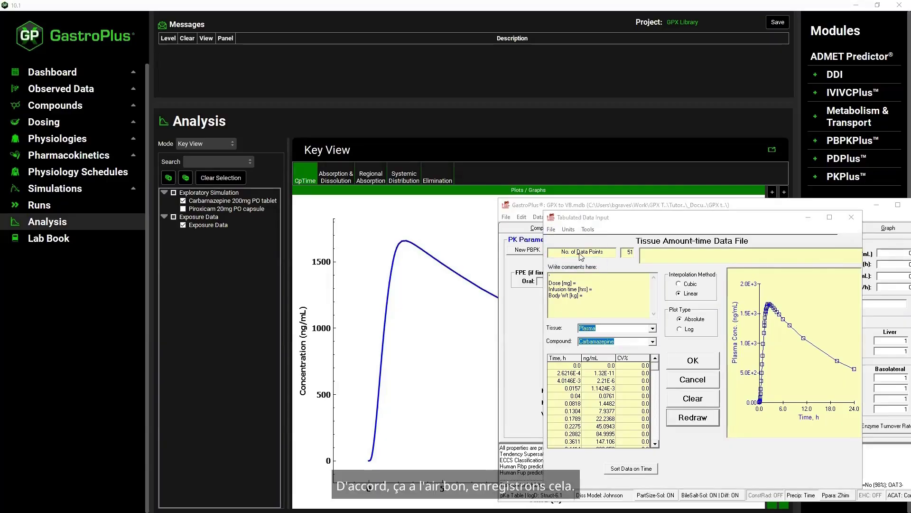
{"action": "left_click", "coordinate": [830, 496]}
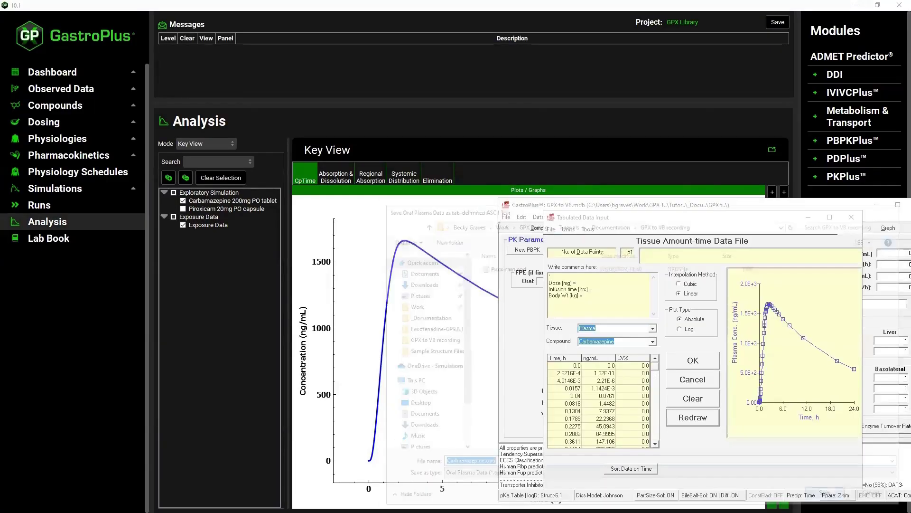
{"action": "left_click", "coordinate": [693, 360]}
- Save the Carbamazepine drug record and start its 24 h single simulation in GastroPlus 9.9
{"action": "left_click", "coordinate": [778, 228]}
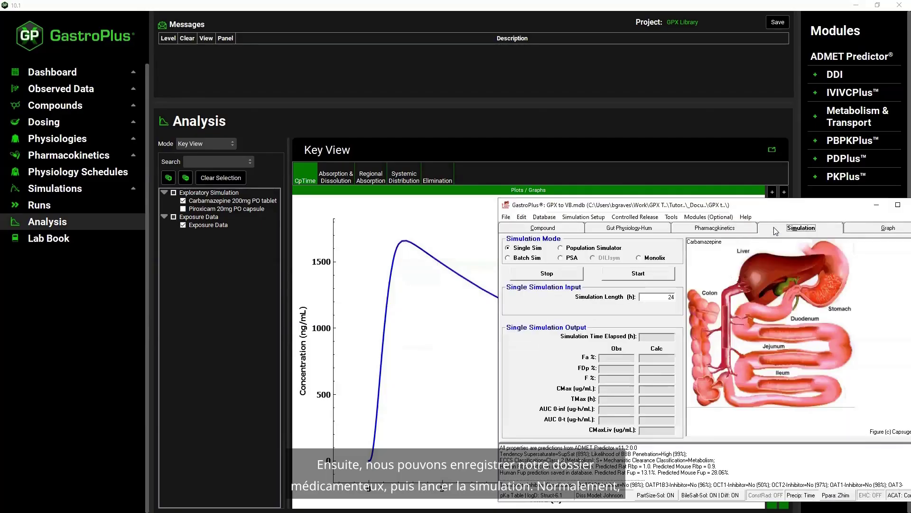
{"action": "left_click", "coordinate": [545, 217]}
{"action": "left_click", "coordinate": [554, 249]}
{"action": "left_click", "coordinate": [633, 278]}
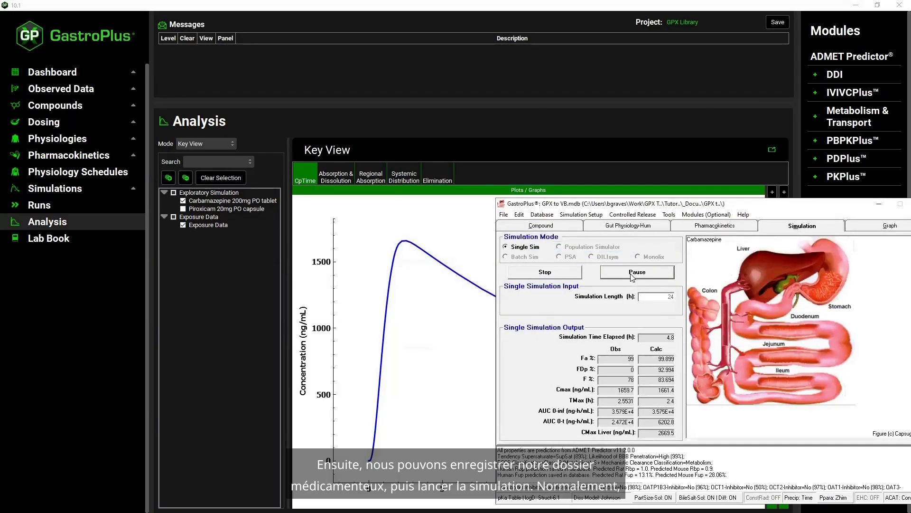
- Examine the Carbamazepine plasma concentration graph enlarged in GastroPlus 9.9, including its fit statistics, and return to the GPX CpTime plot
{"action": "left_click", "coordinate": [877, 228]}
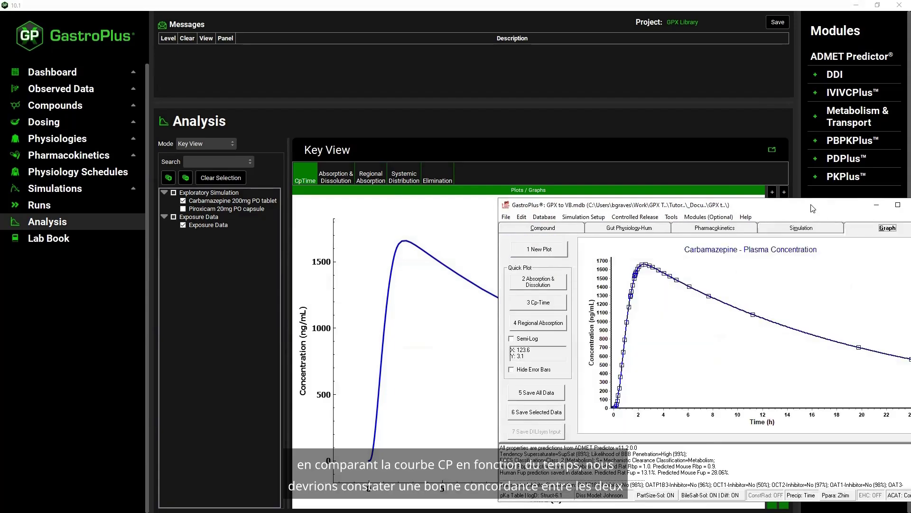
{"action": "left_click_drag", "start_coordinate": [813, 208], "coordinate": [564, 138]}
{"action": "left_click", "coordinate": [649, 133]}
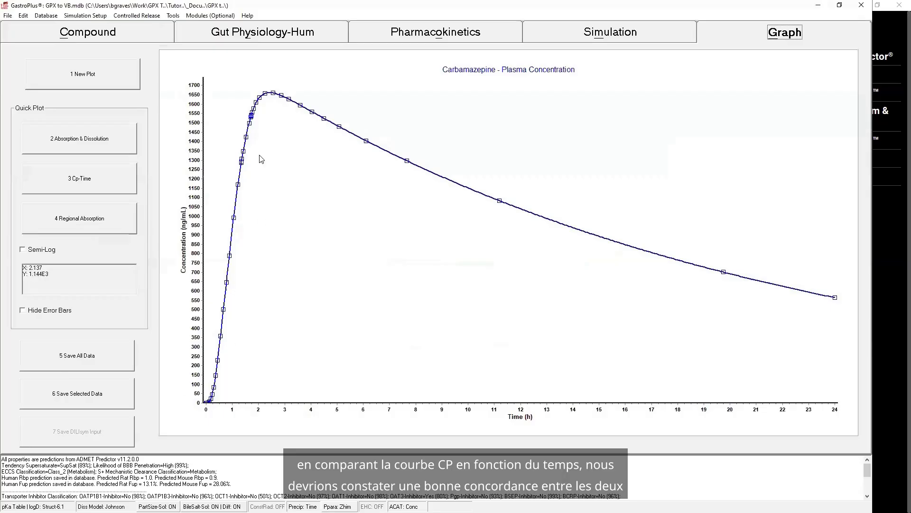
{"action": "mouse_move", "coordinate": [257, 354]}
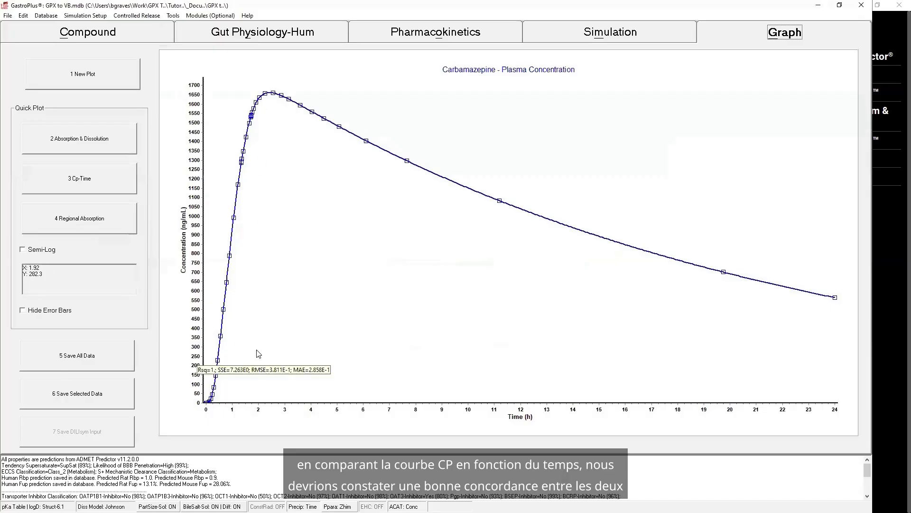
{"action": "left_click", "coordinate": [818, 6]}
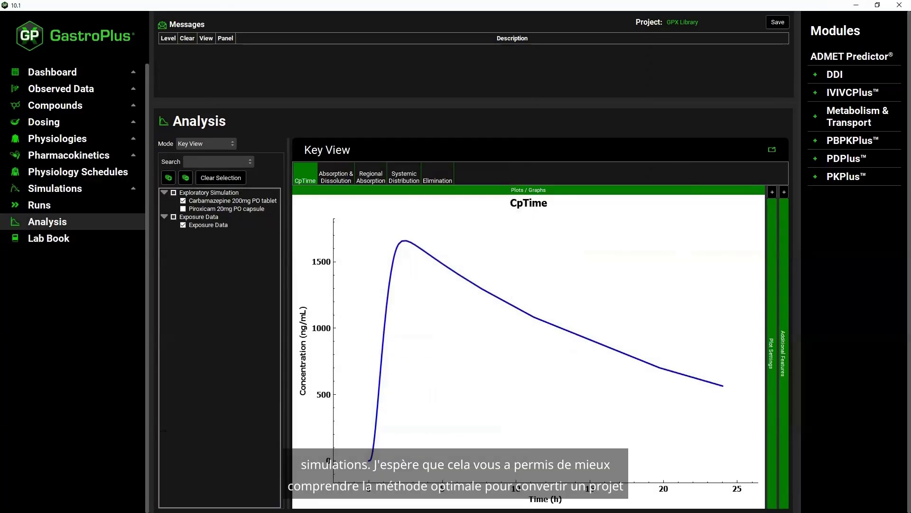